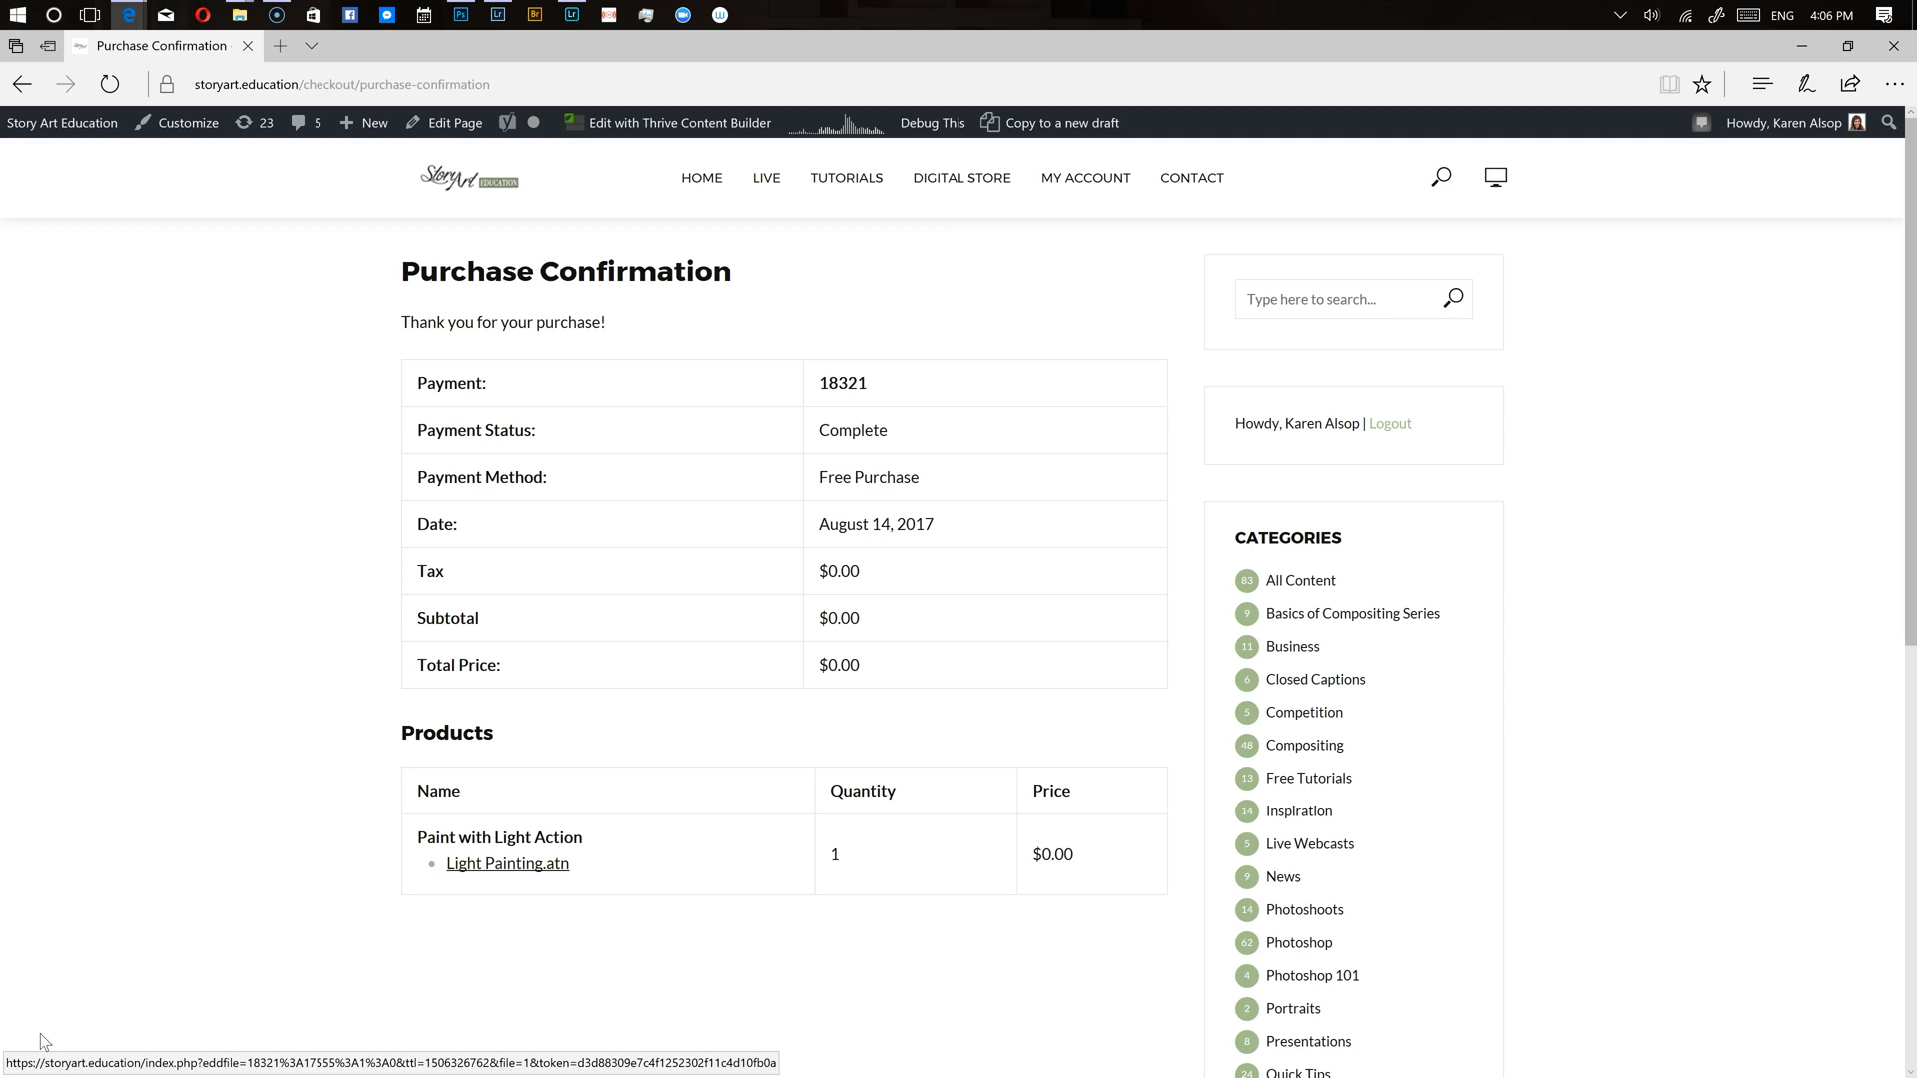
Save Light Painting.atn from the purchase page to the Downloads folder and load it into Photoshop
right_click(552, 865)
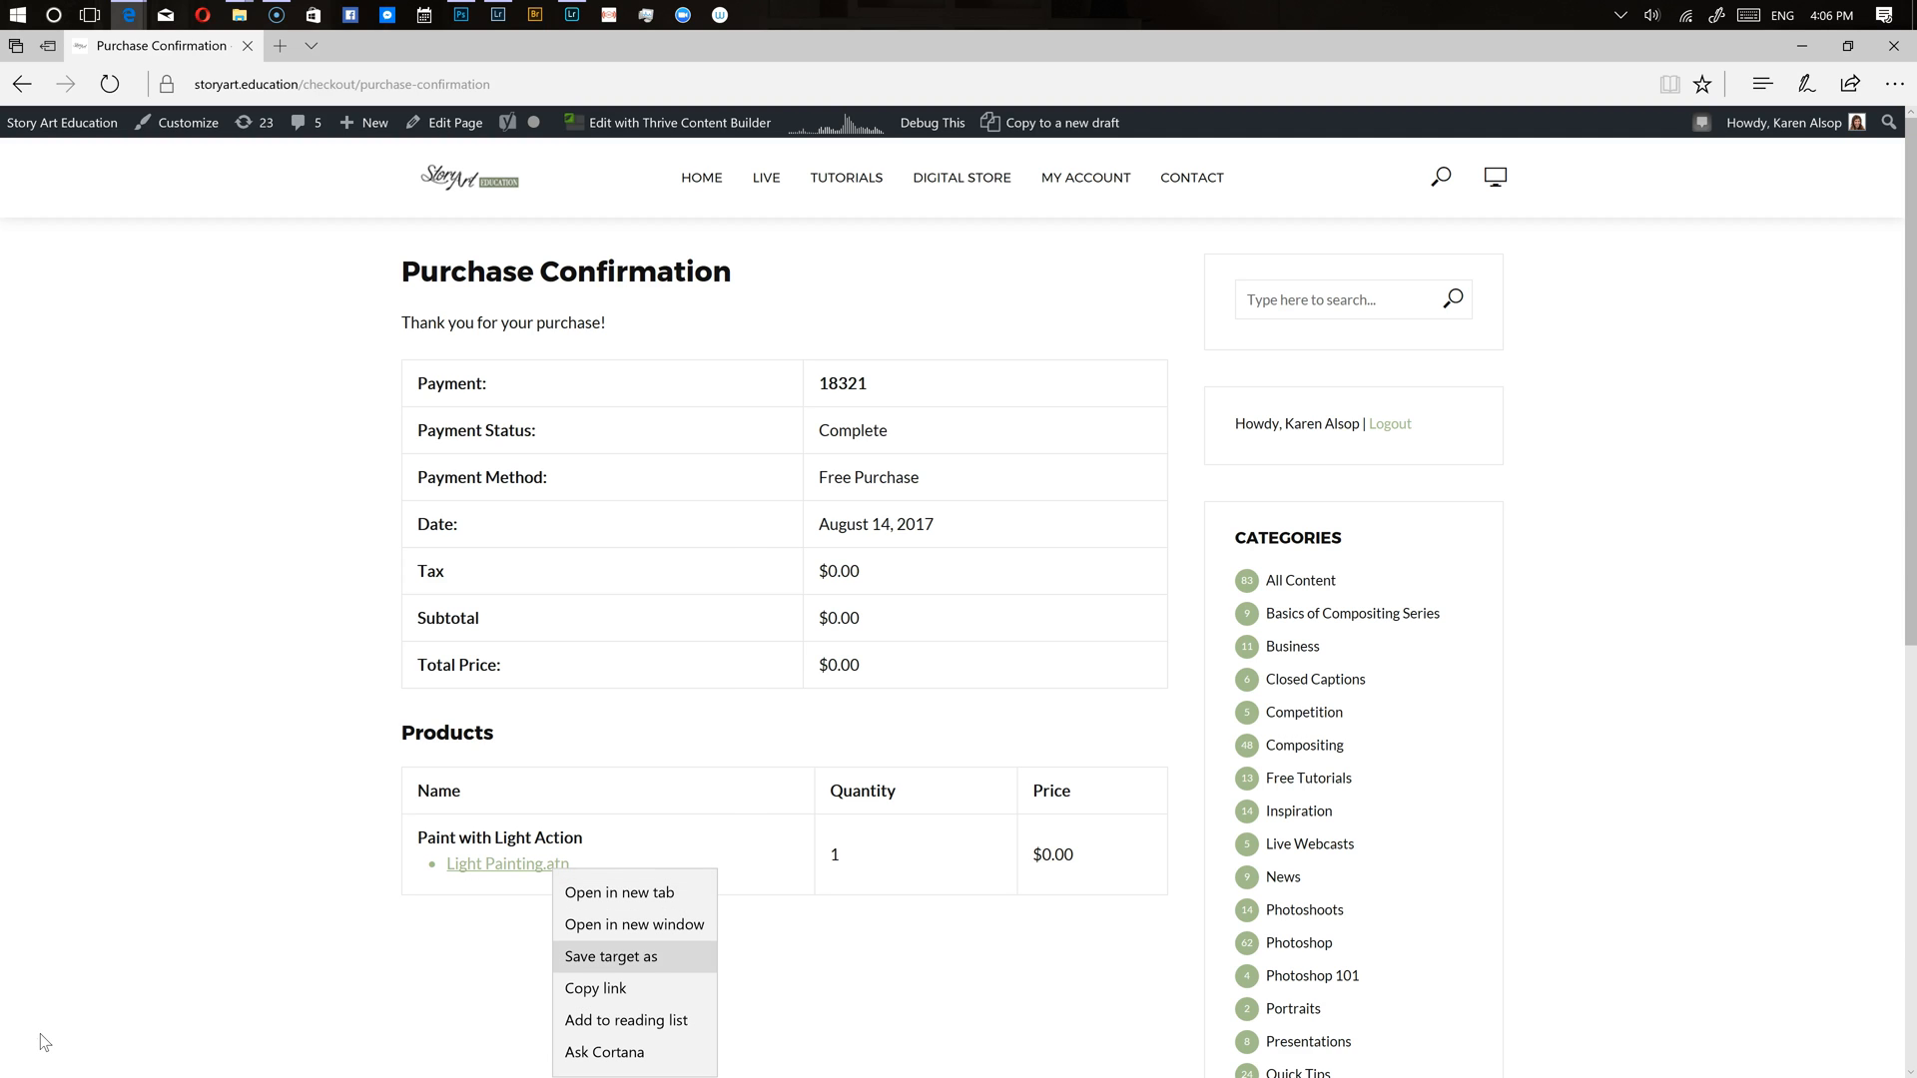
left_click(660, 961)
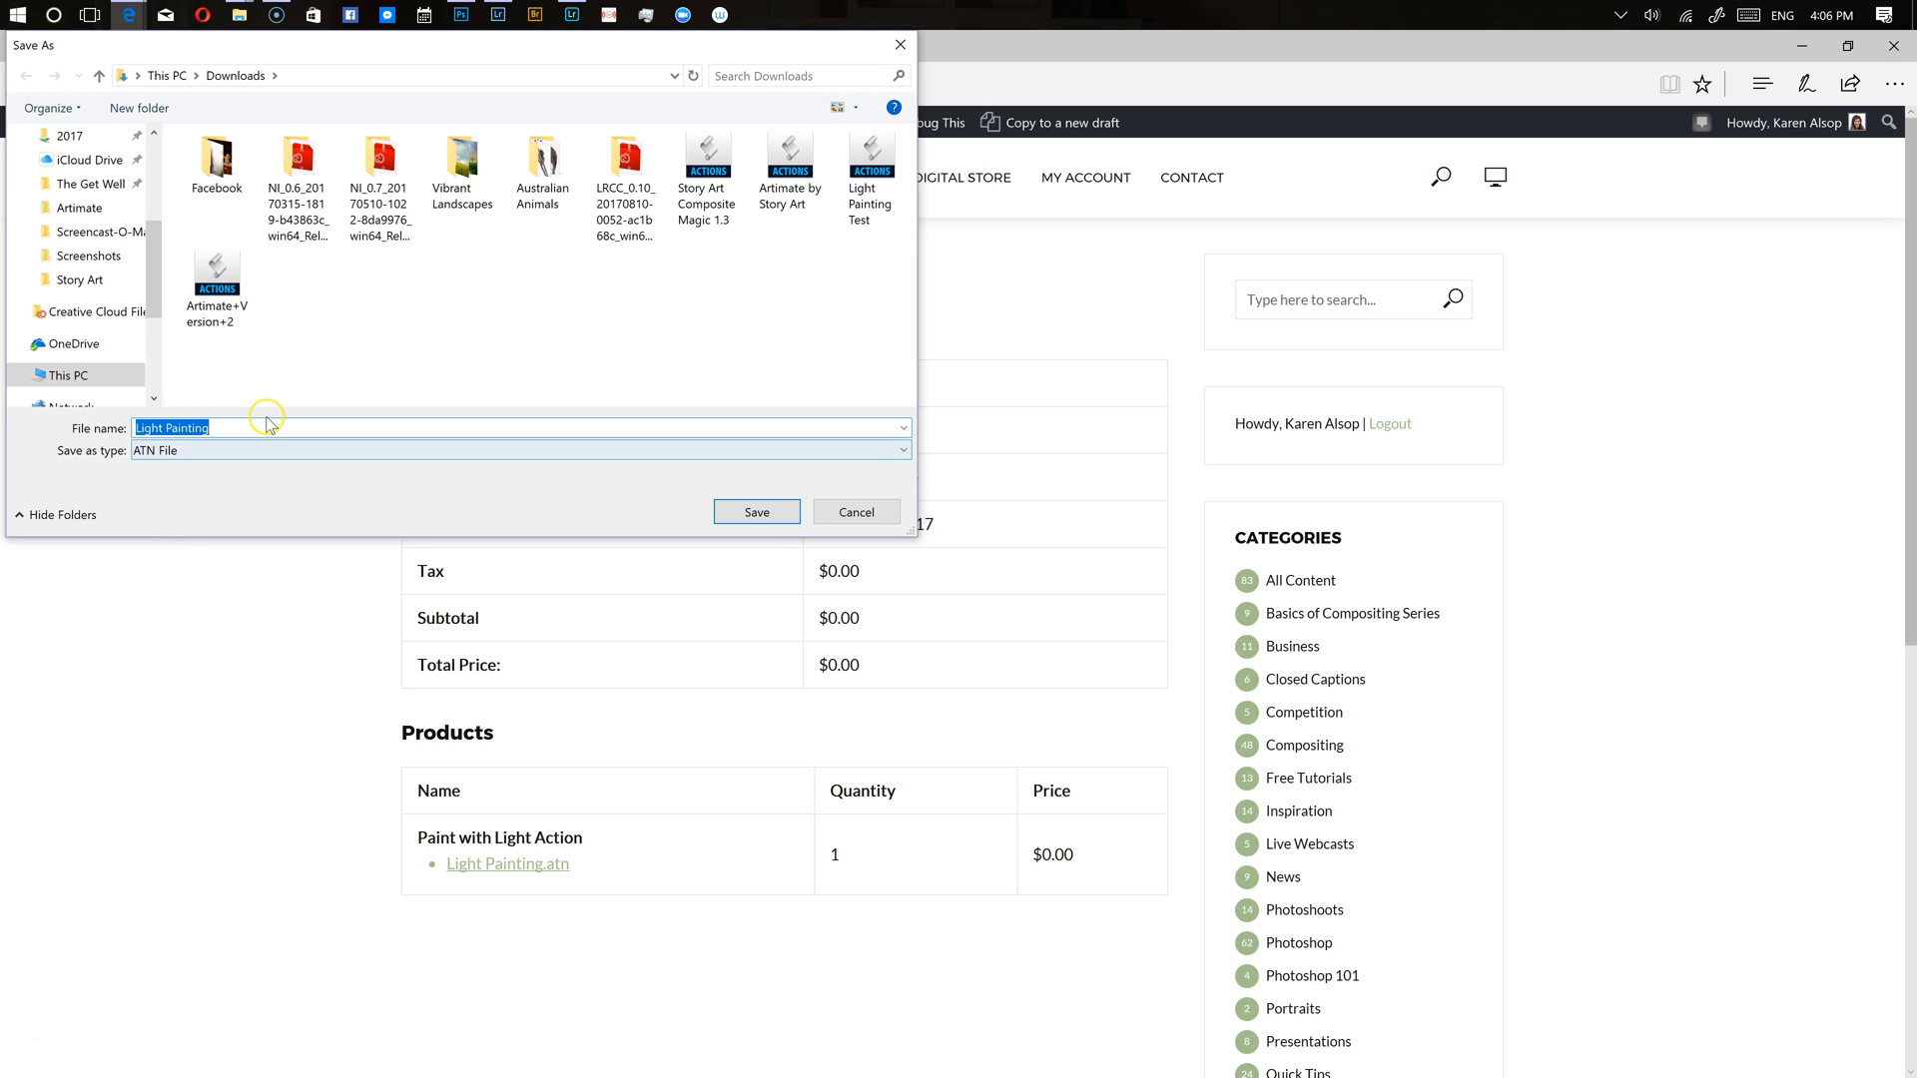
left_click(758, 513)
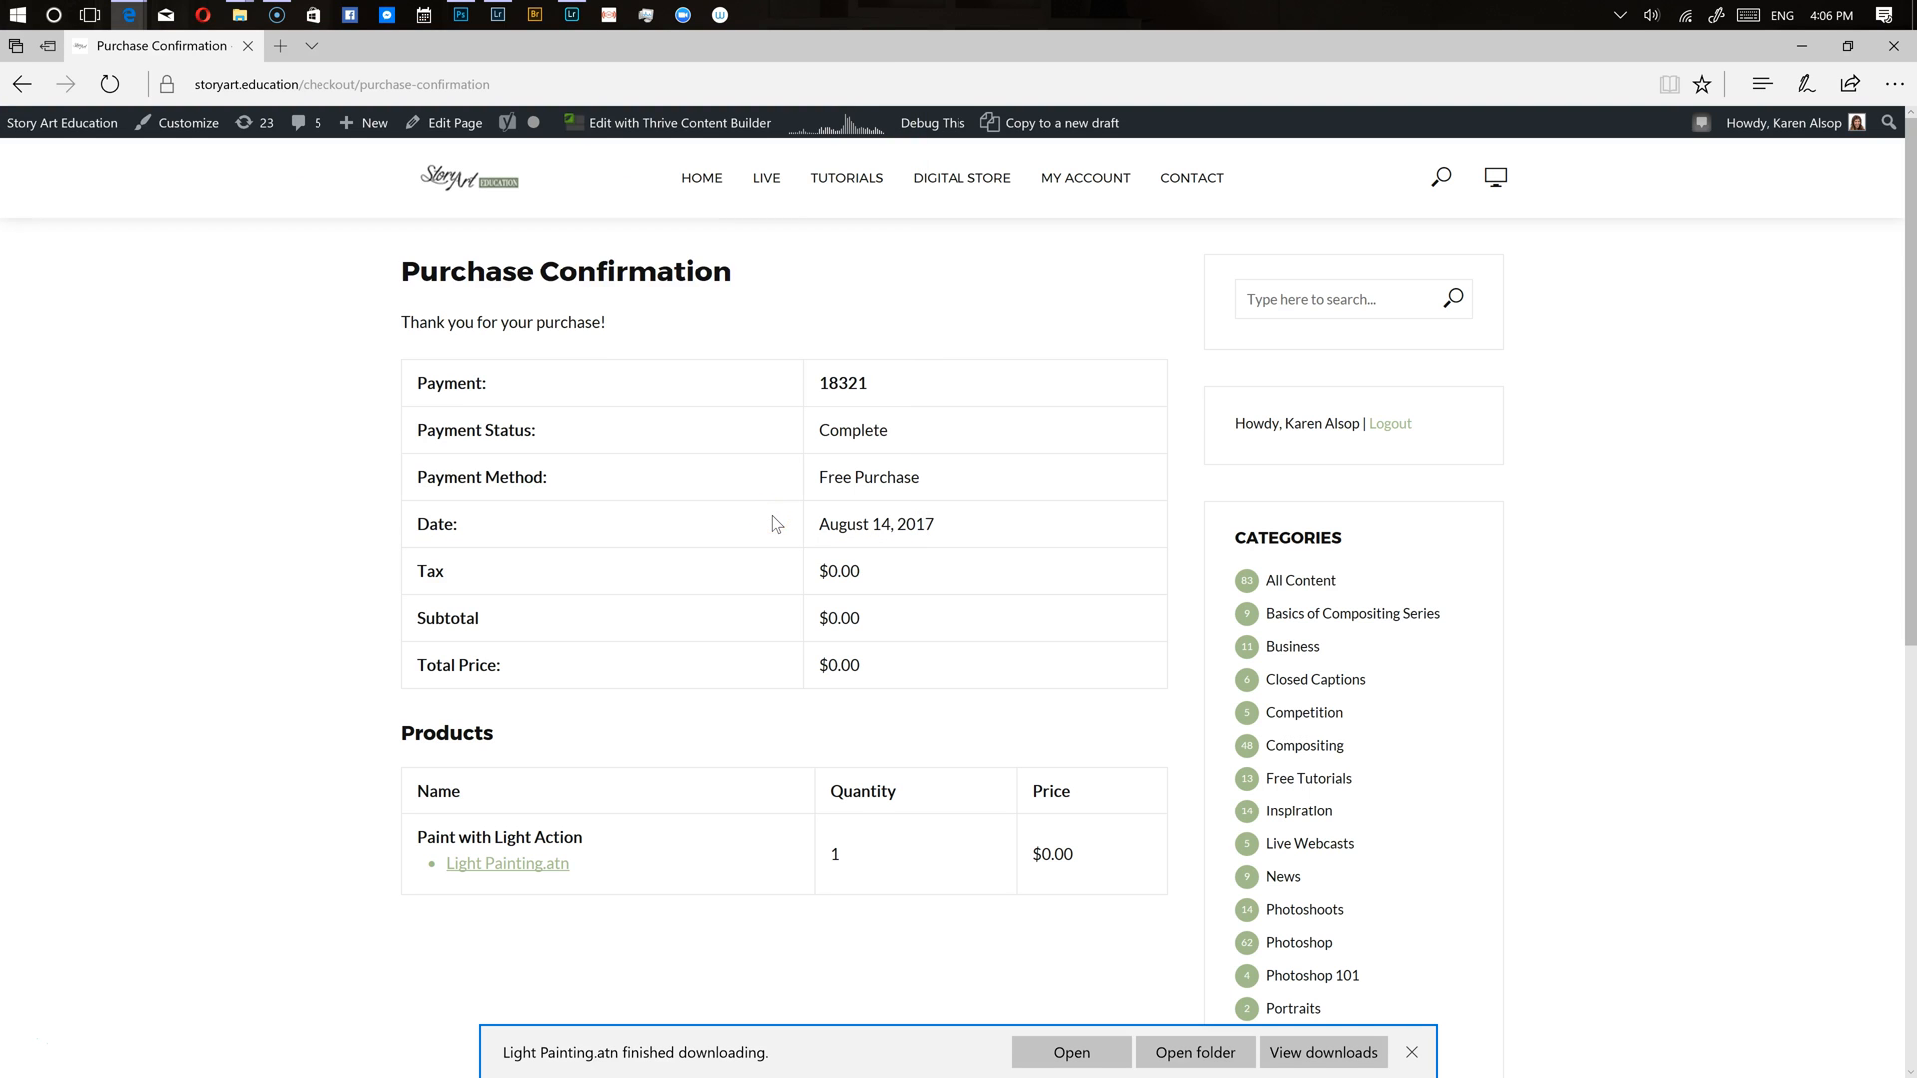
left_click(1195, 1054)
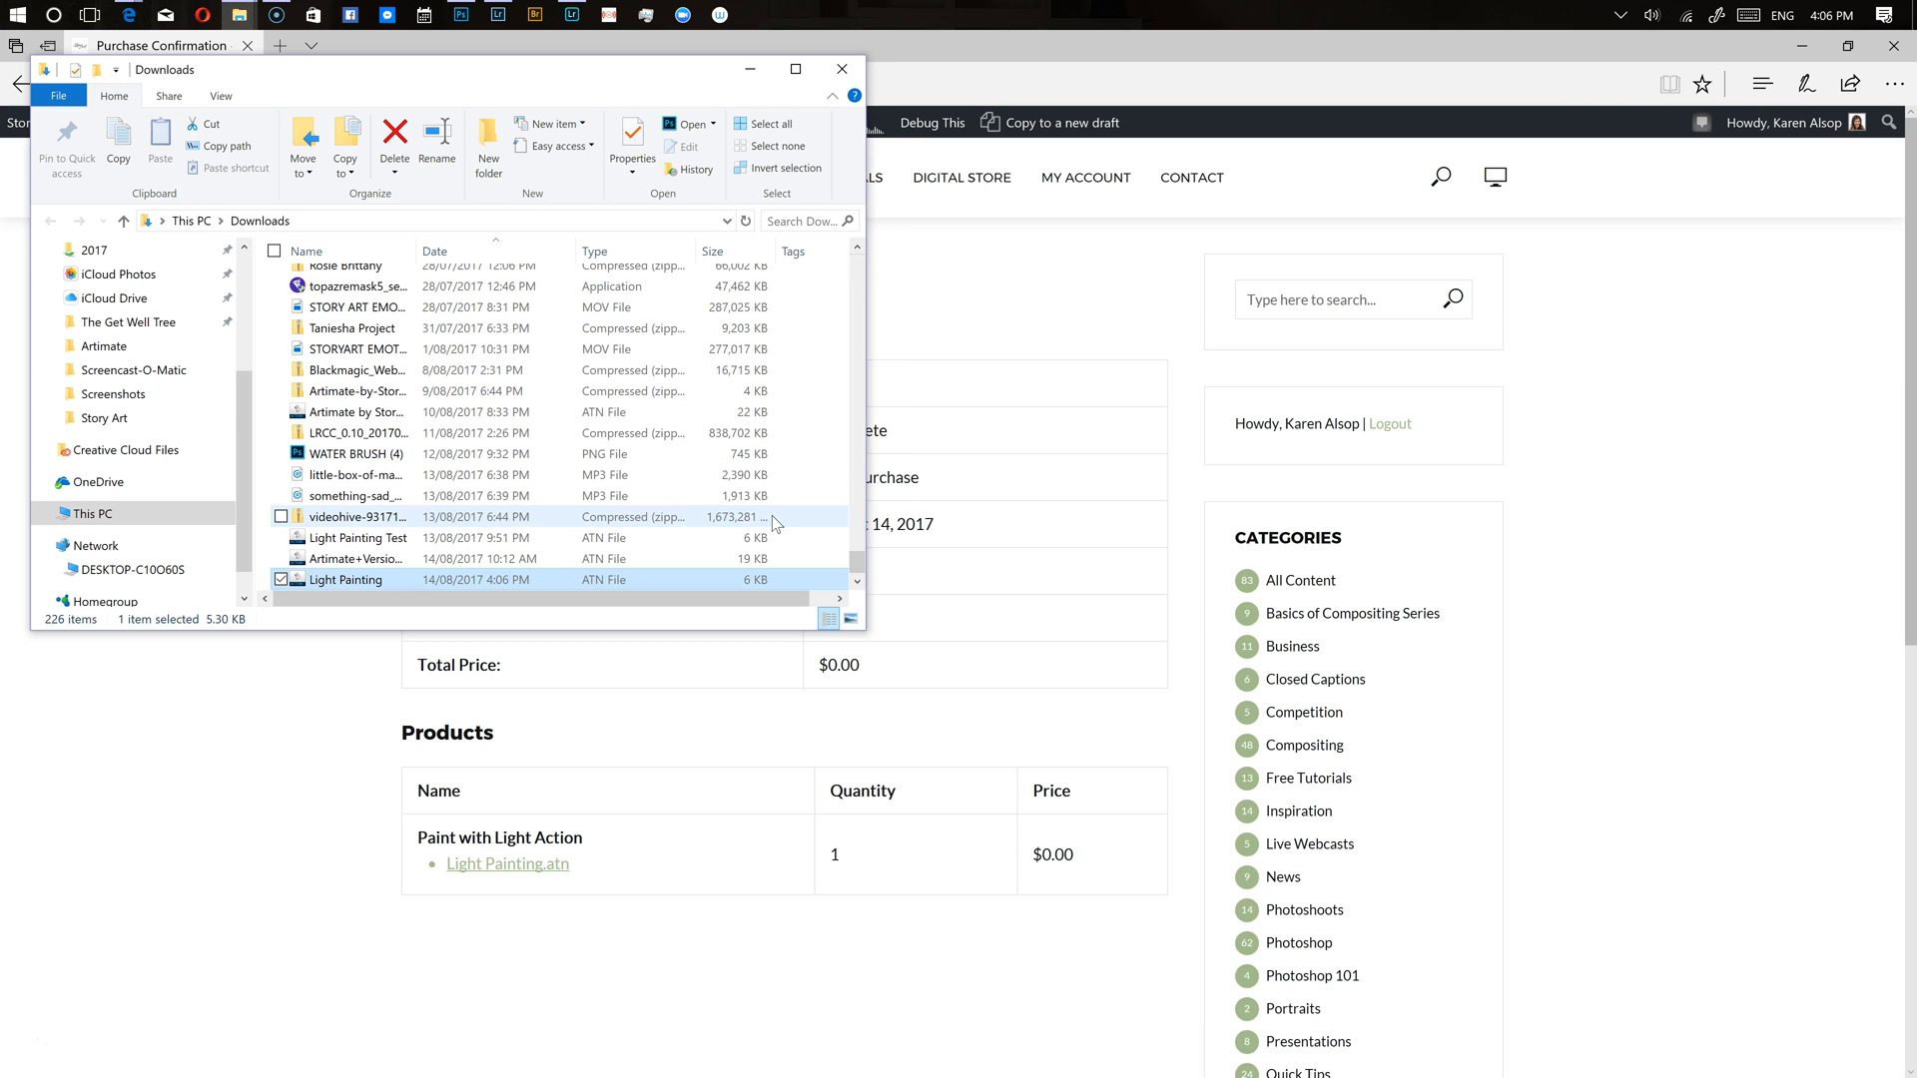
double_click(486, 589)
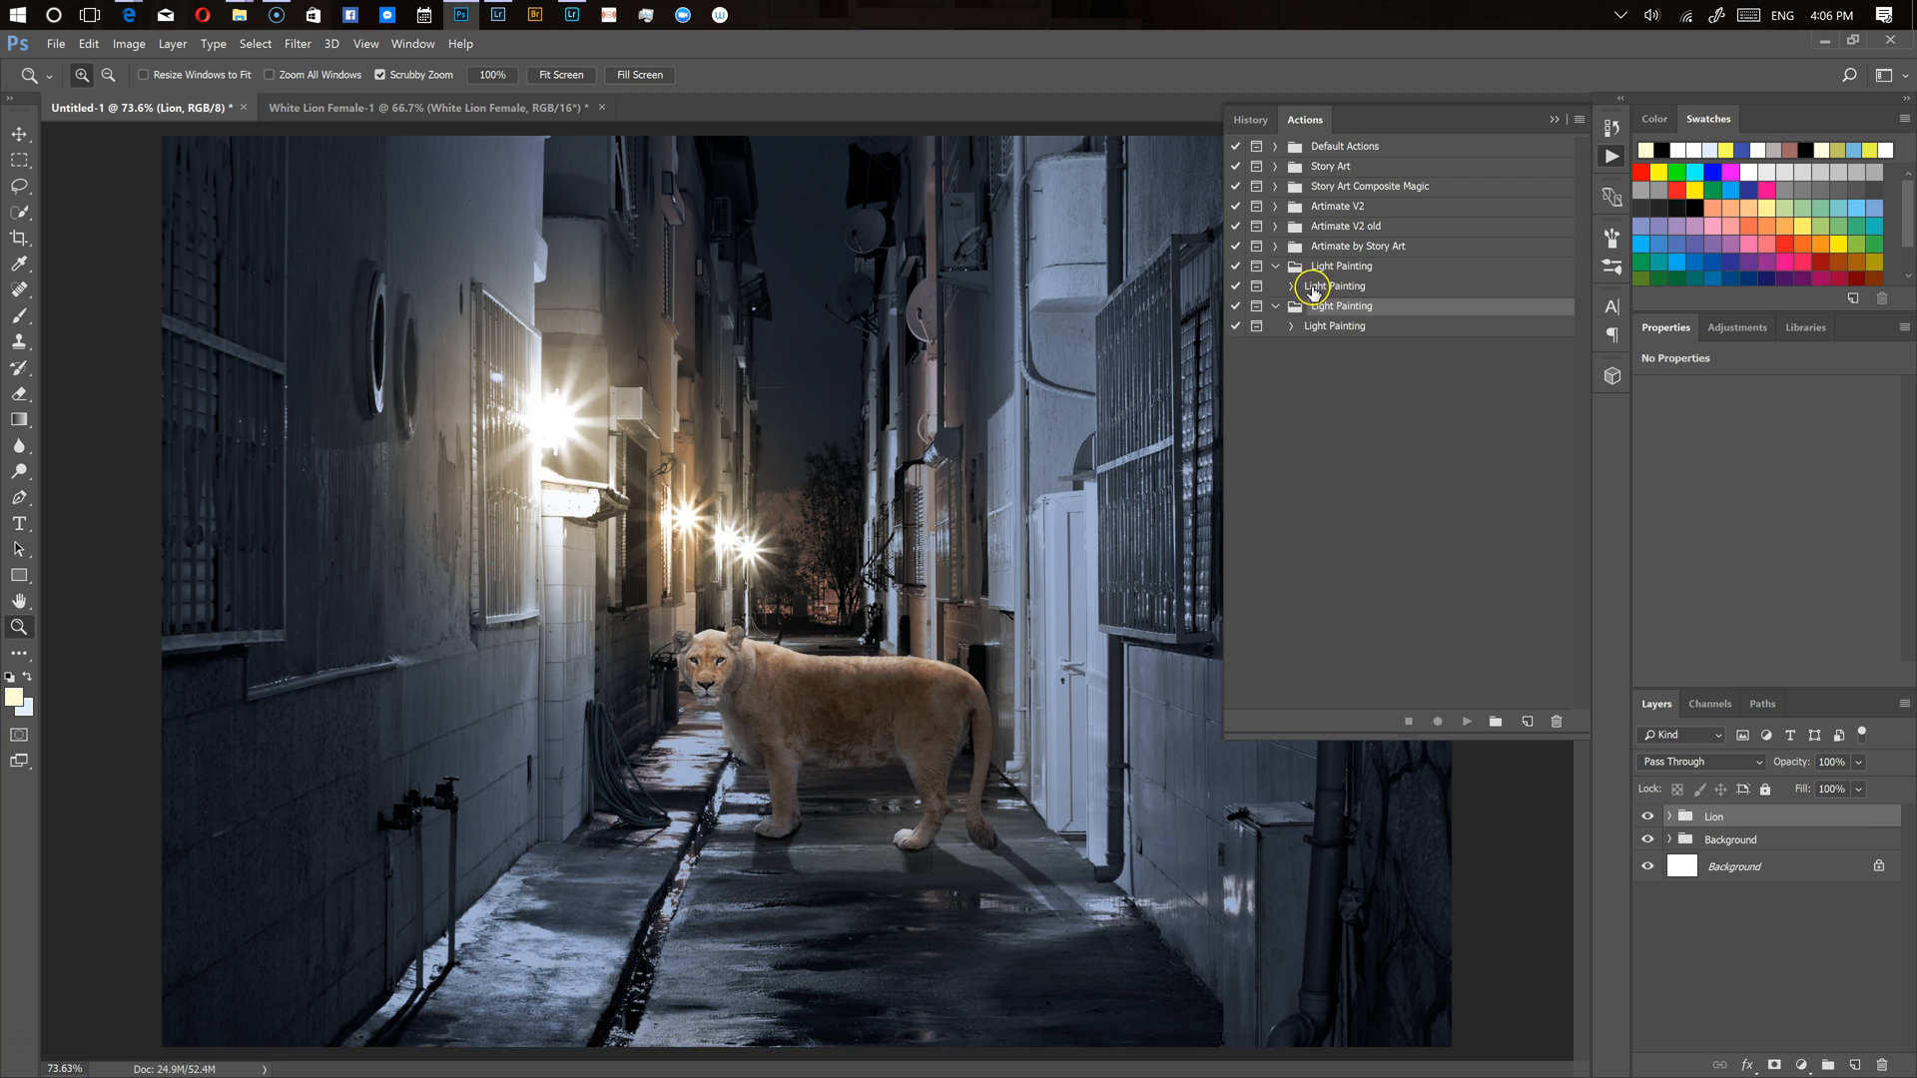
Redisplay the list of actions and select the Light Painting action in the last Light Painting set
left_click(1311, 118)
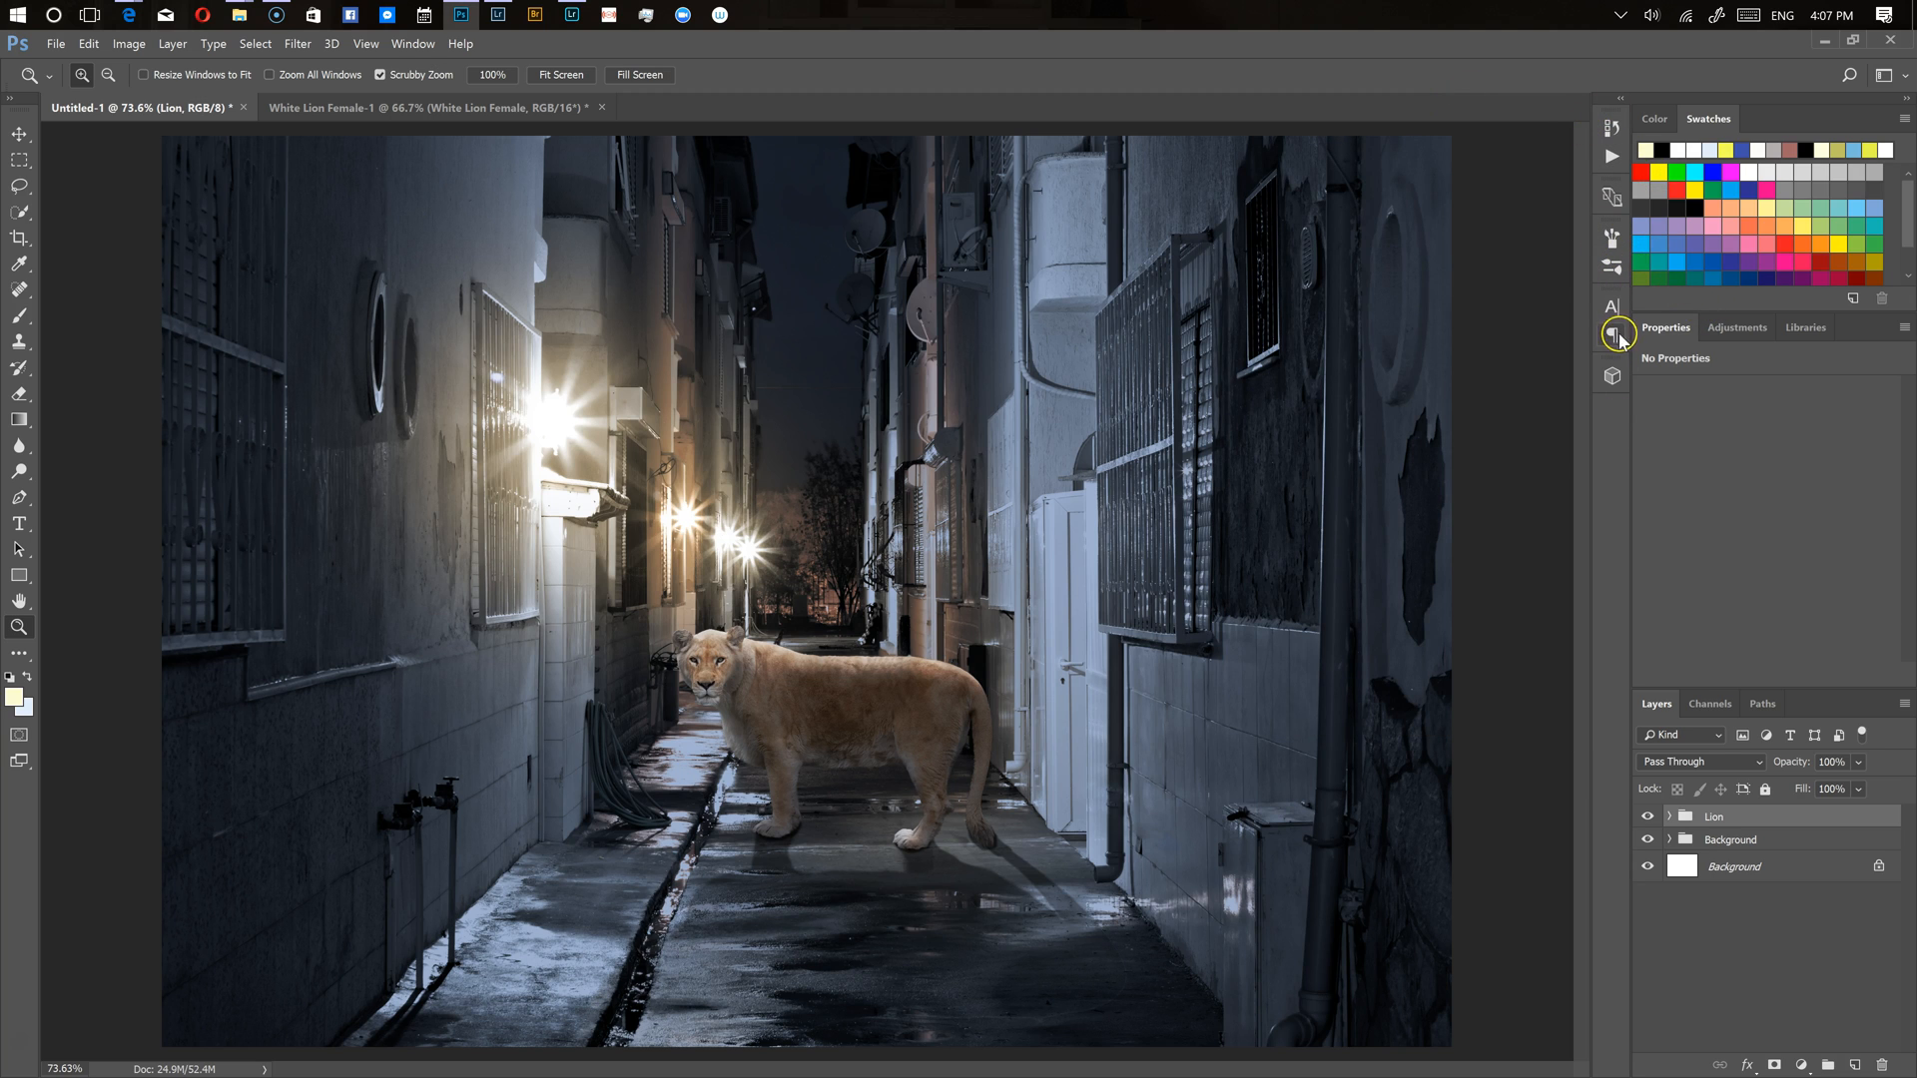
left_click(412, 43)
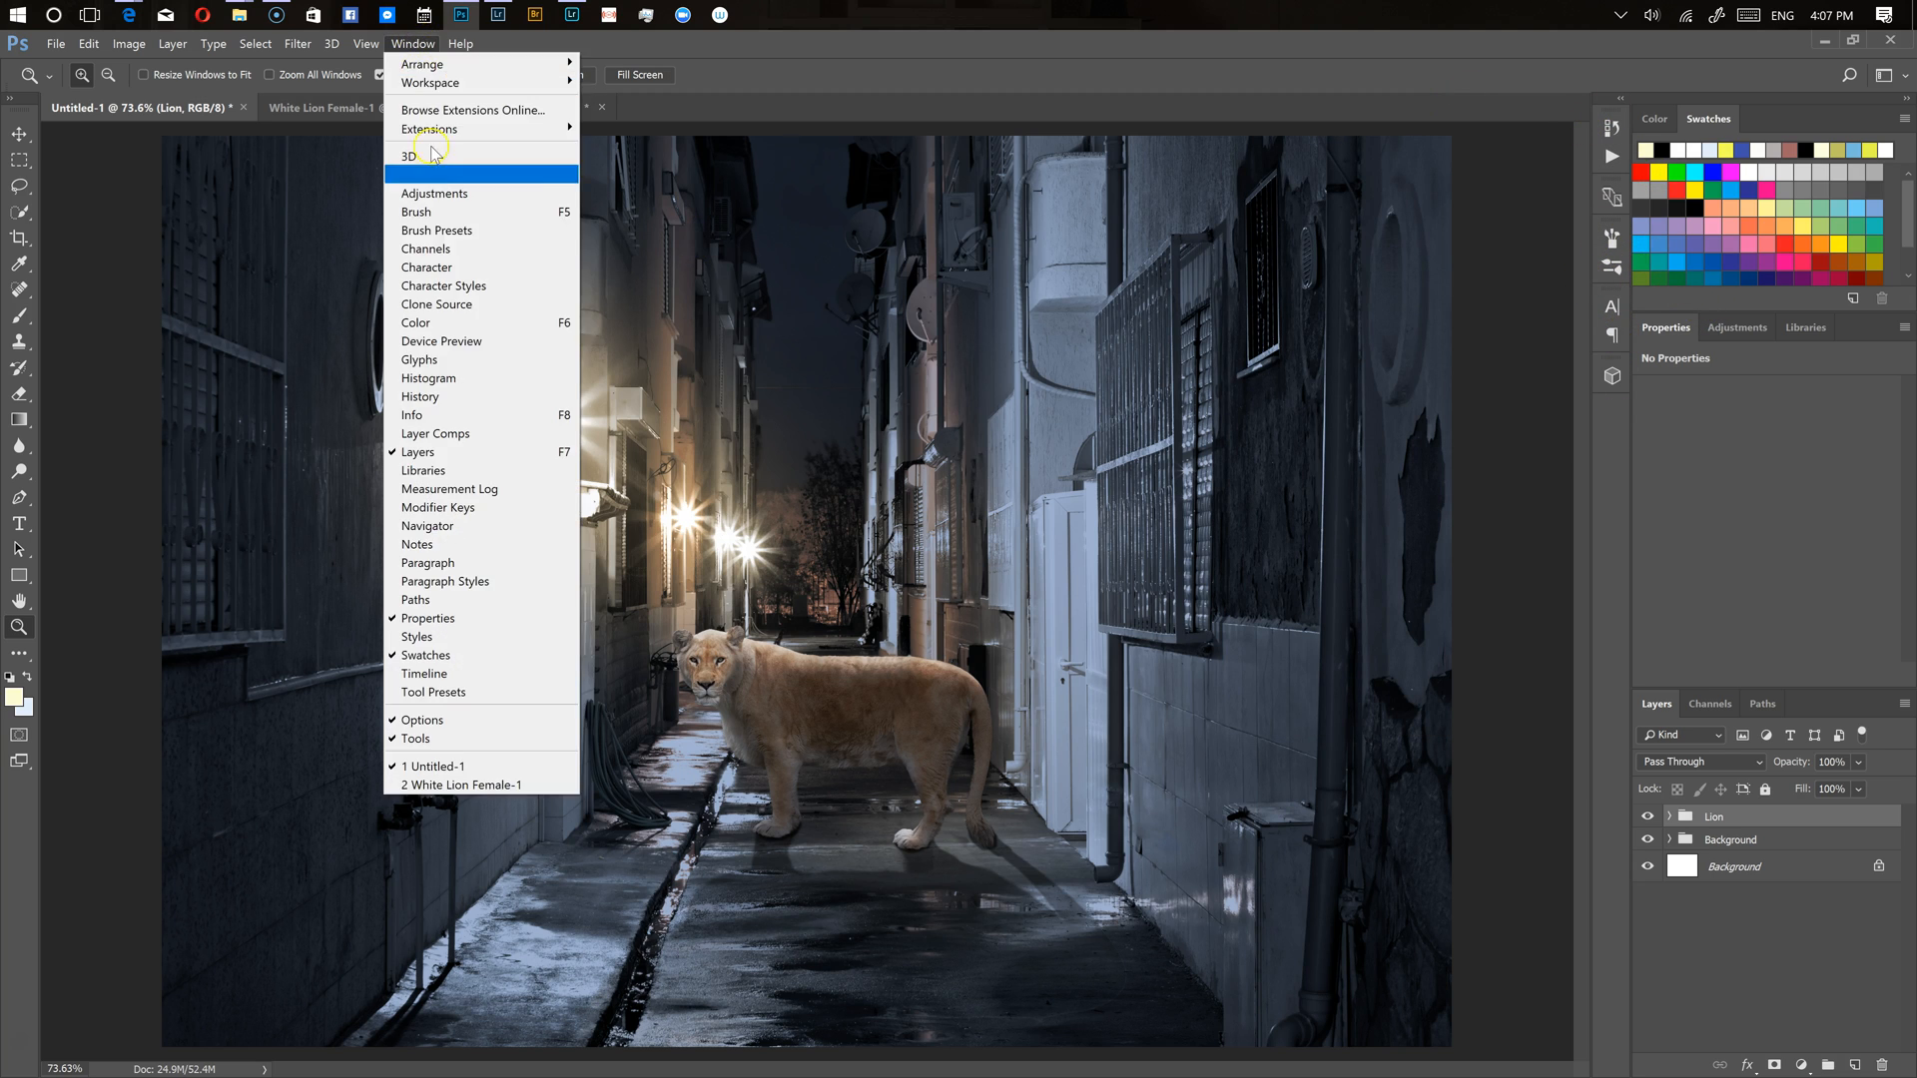
left_click(456, 176)
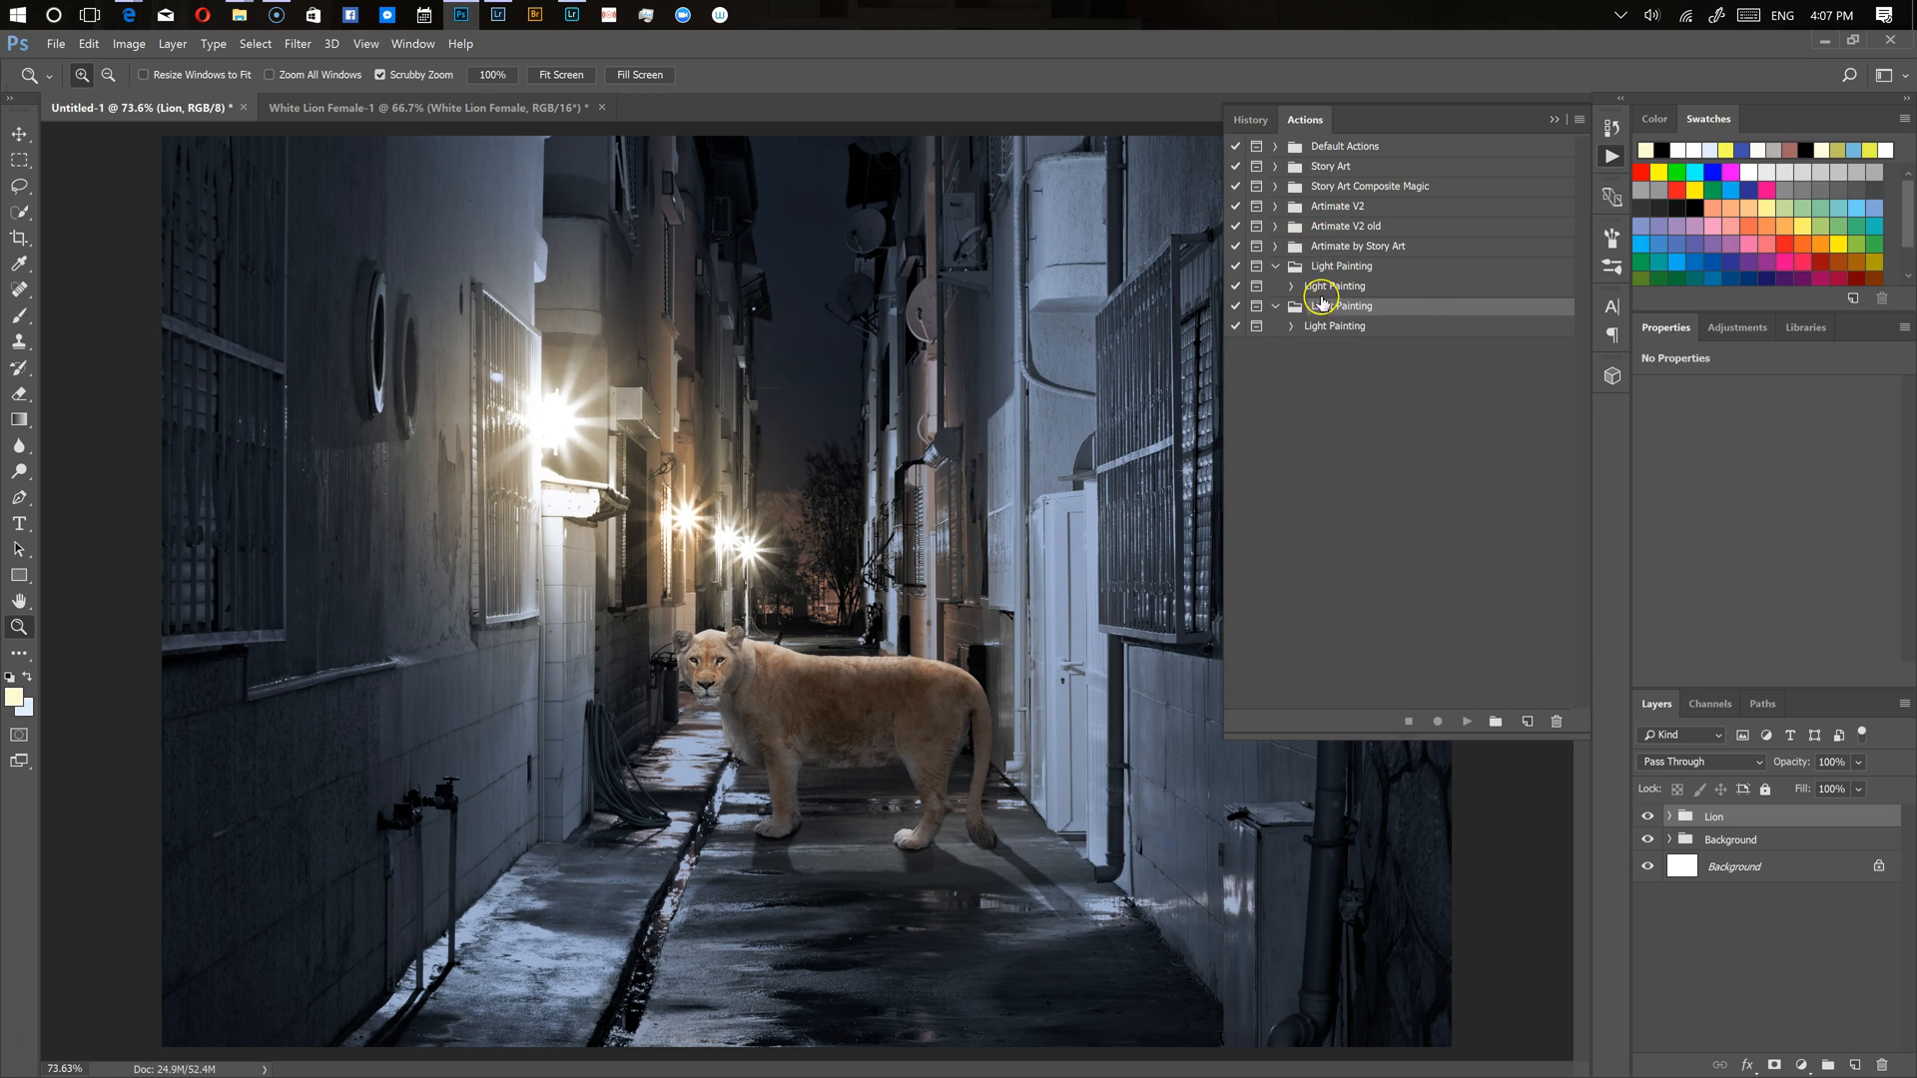
left_click(1344, 327)
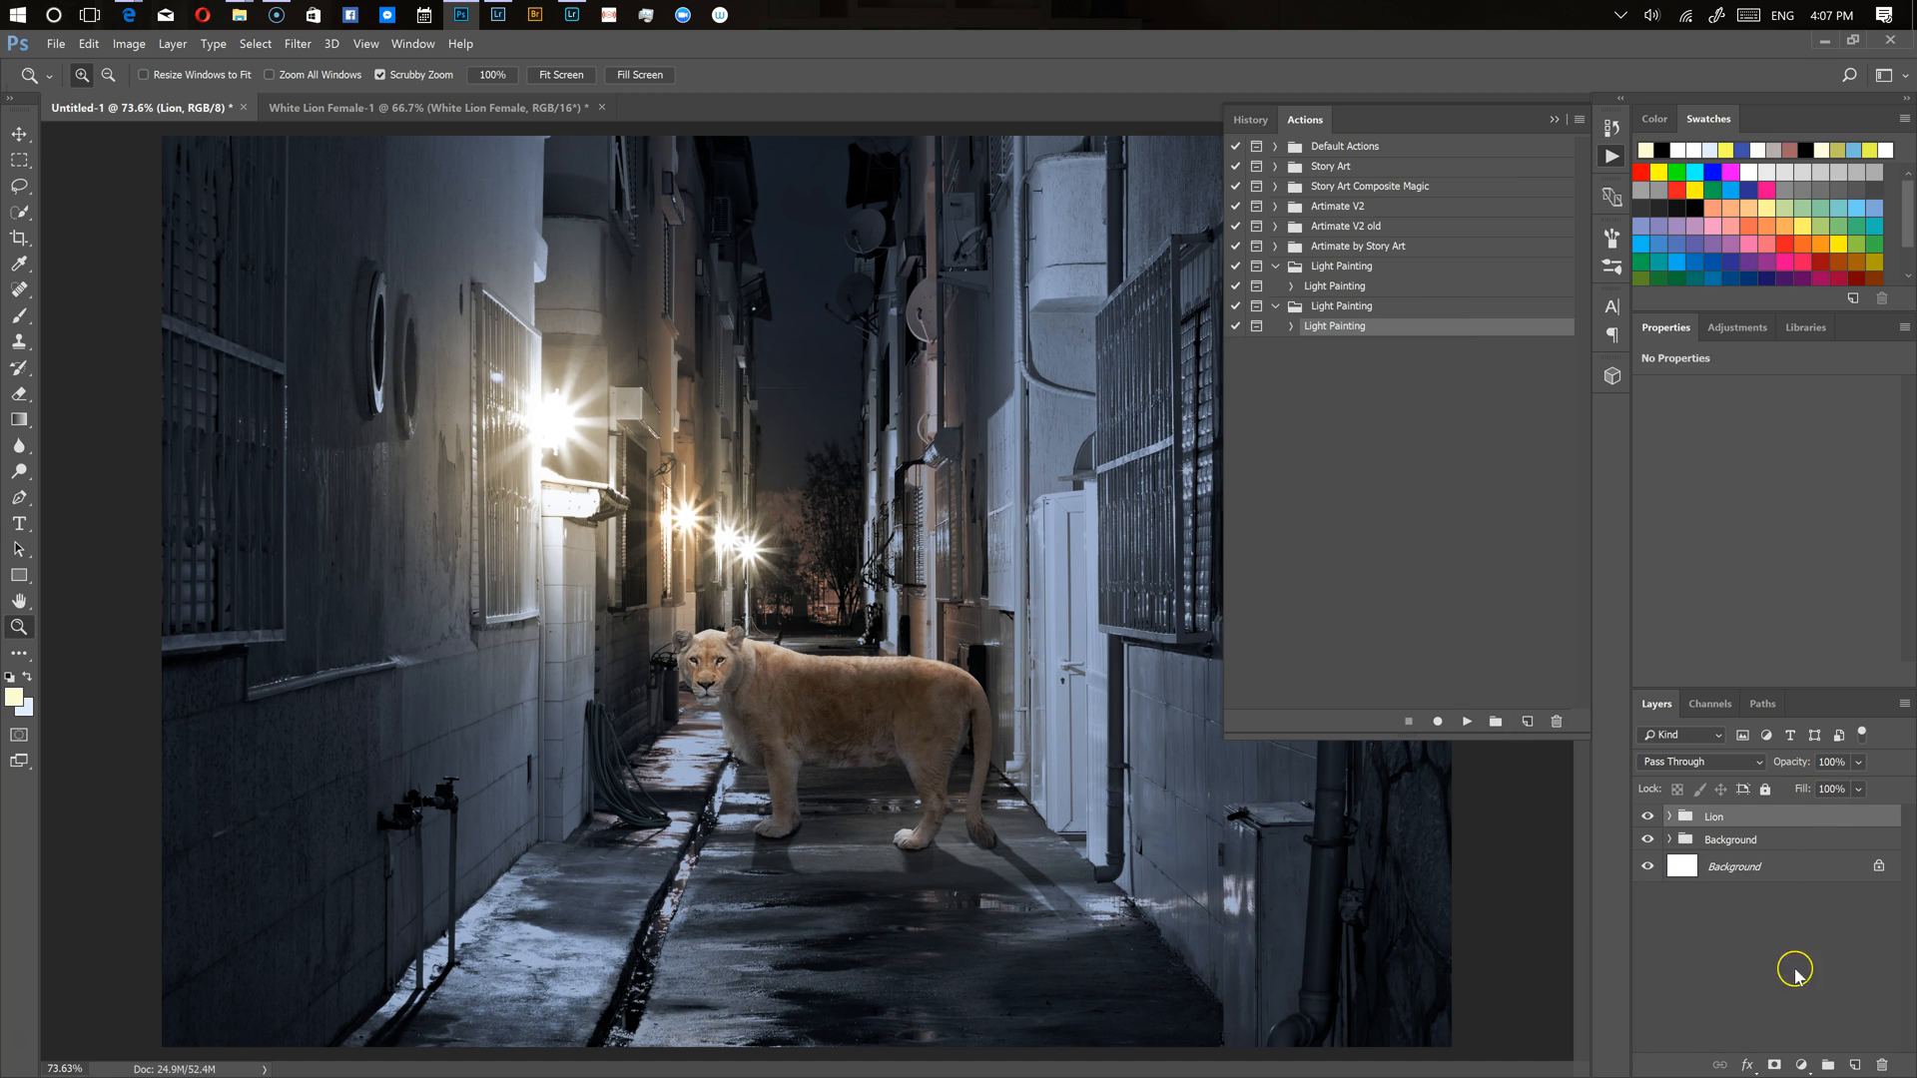
Toggle the Lion and Background groups off and on to check what each contributes to the image
left_click(1648, 816)
left_click(1649, 816)
left_click(1648, 839)
left_click(1649, 842)
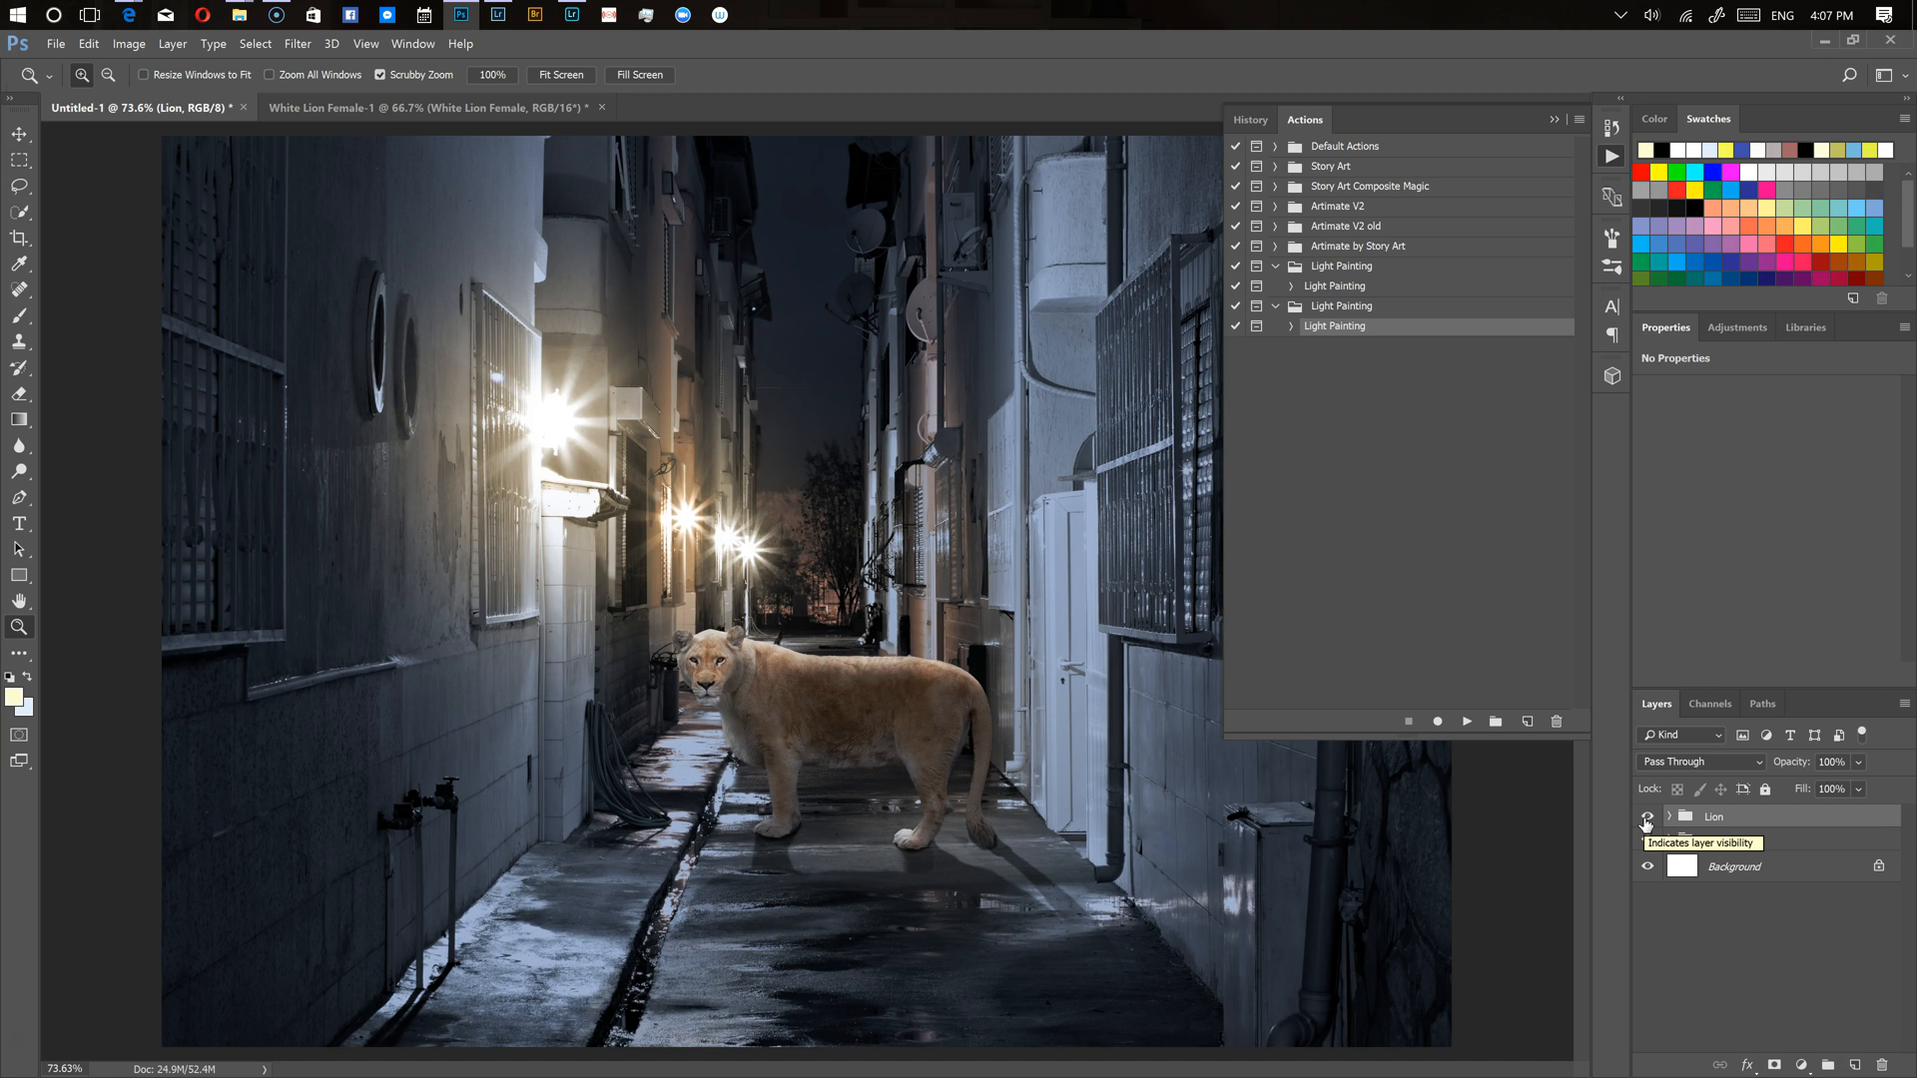
Run the Light Painting action and continue past its painting instructions
left_click(1466, 720)
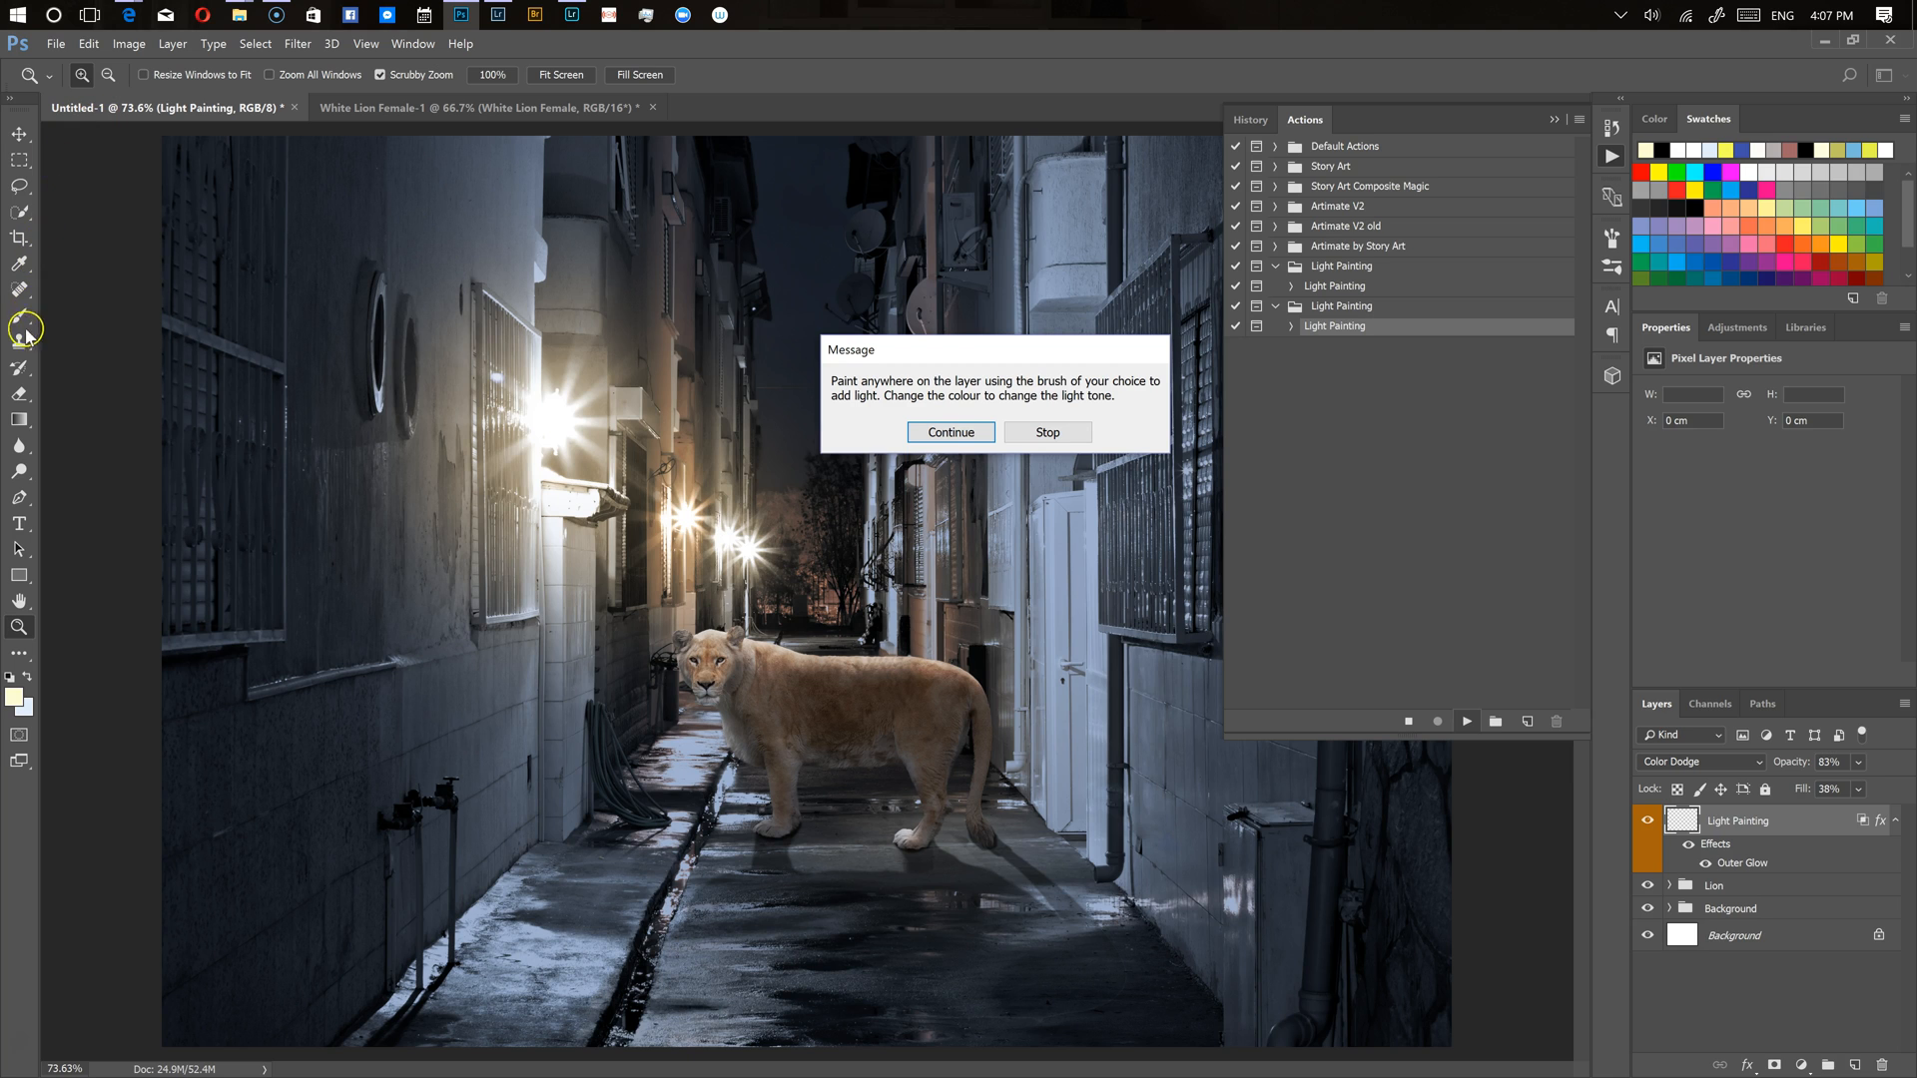
left_click(973, 435)
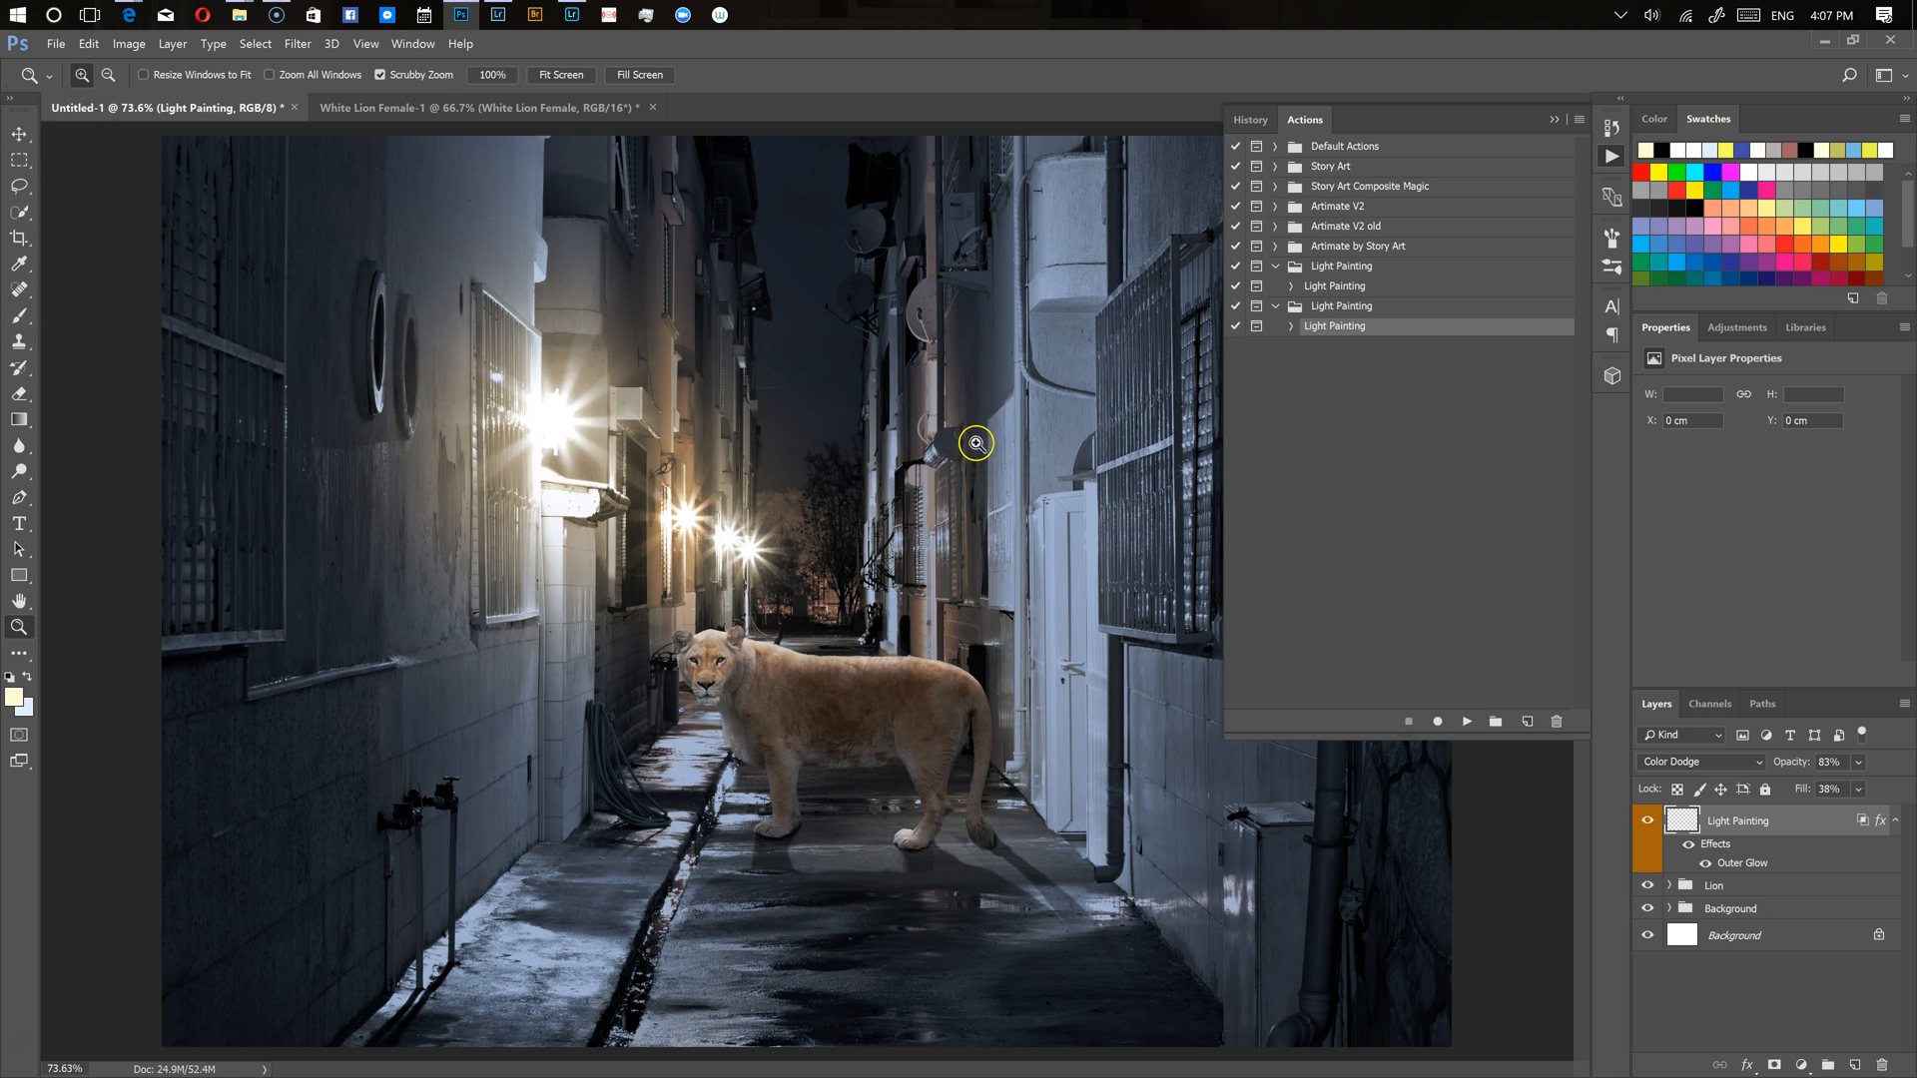
Activate the Brush tool and choose a textured light-ray brush from the presets
left_click(19, 315)
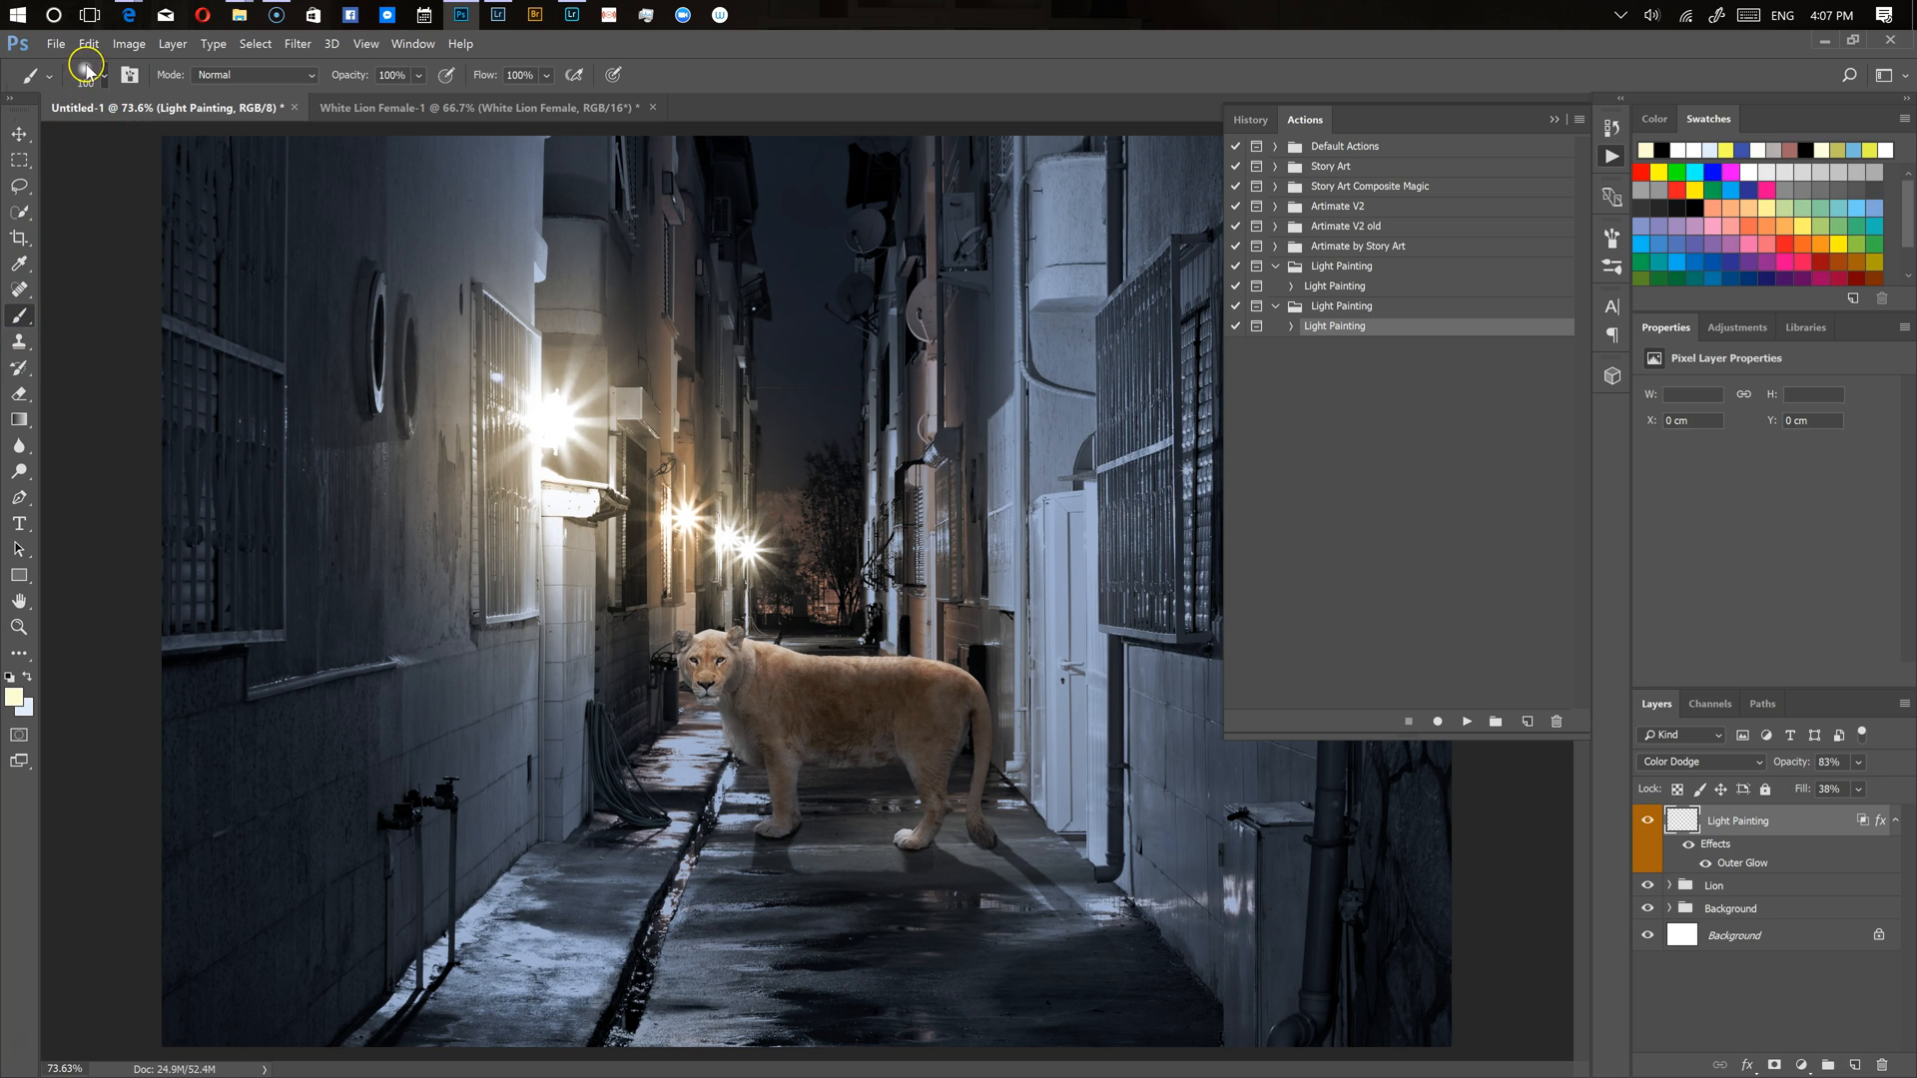
left_click(95, 80)
scroll(336, 519, "down", 5)
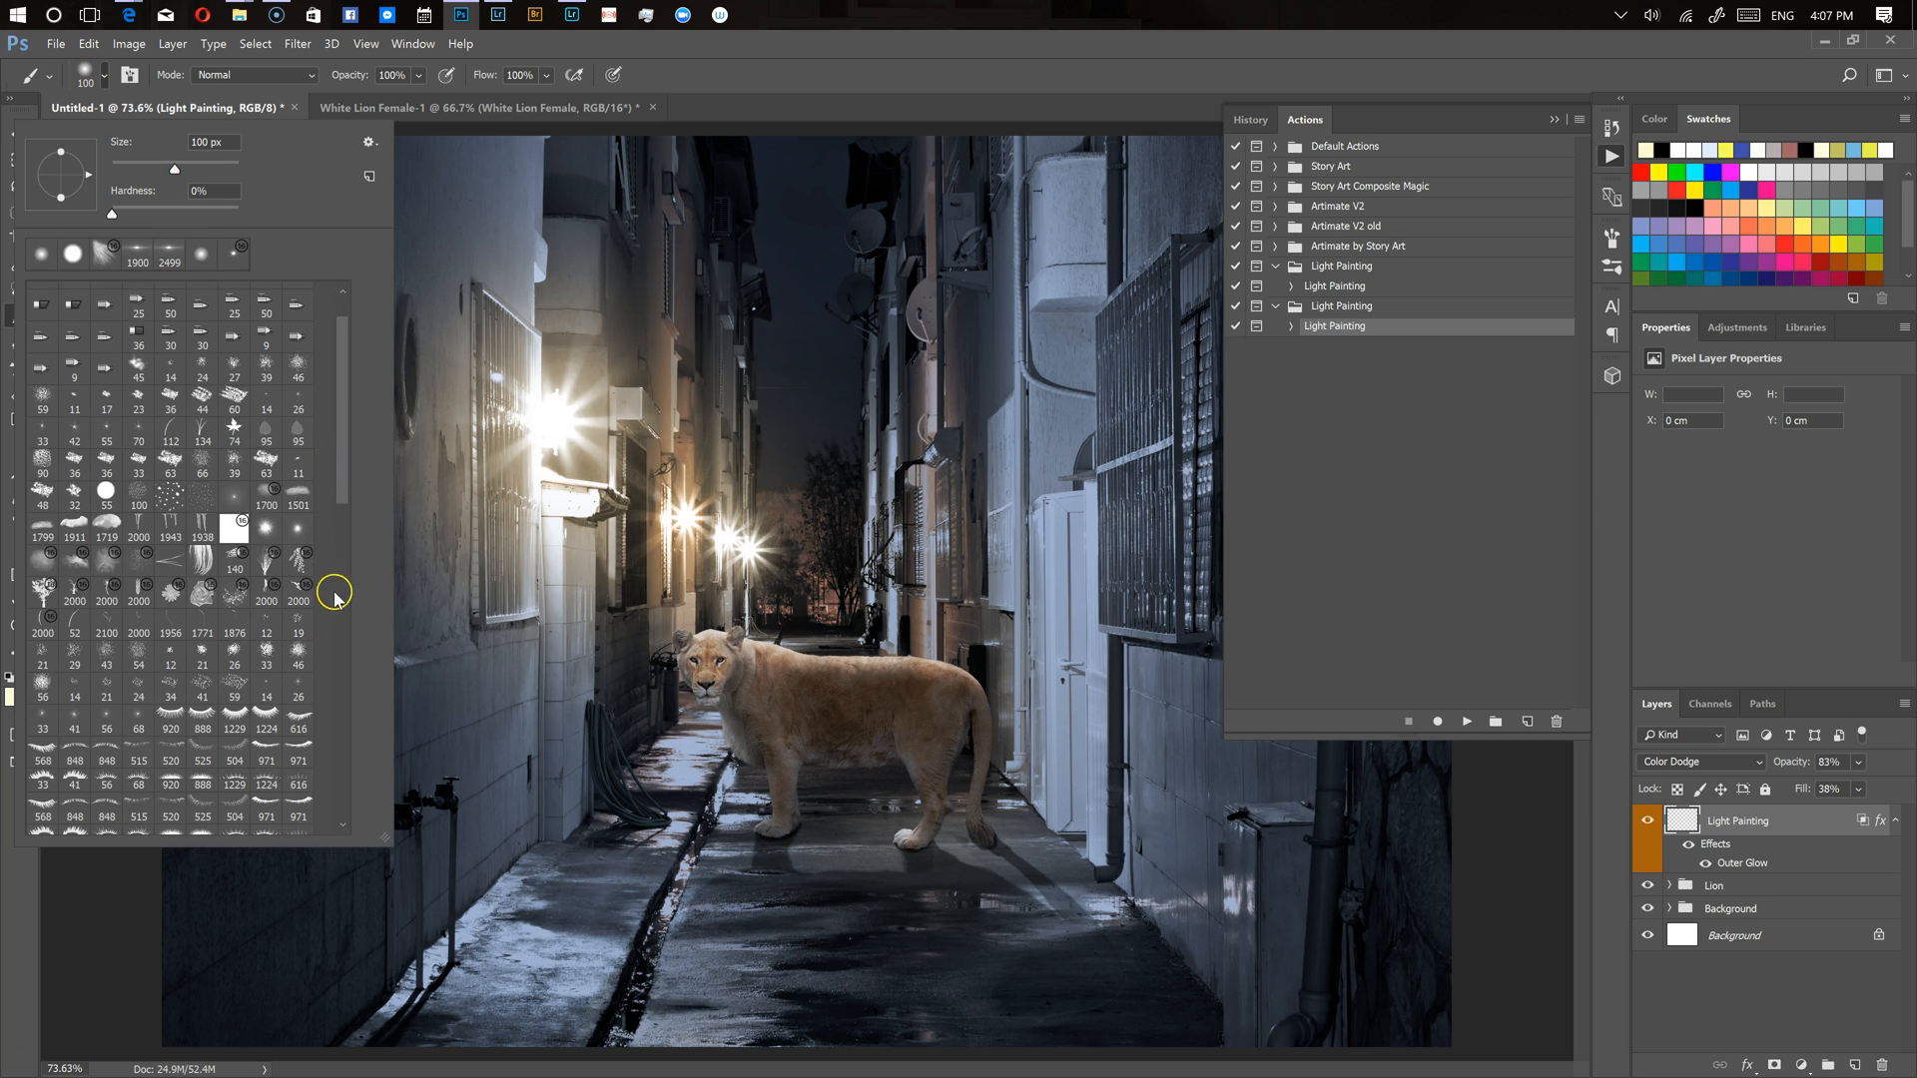
scroll(335, 711, "down", 5)
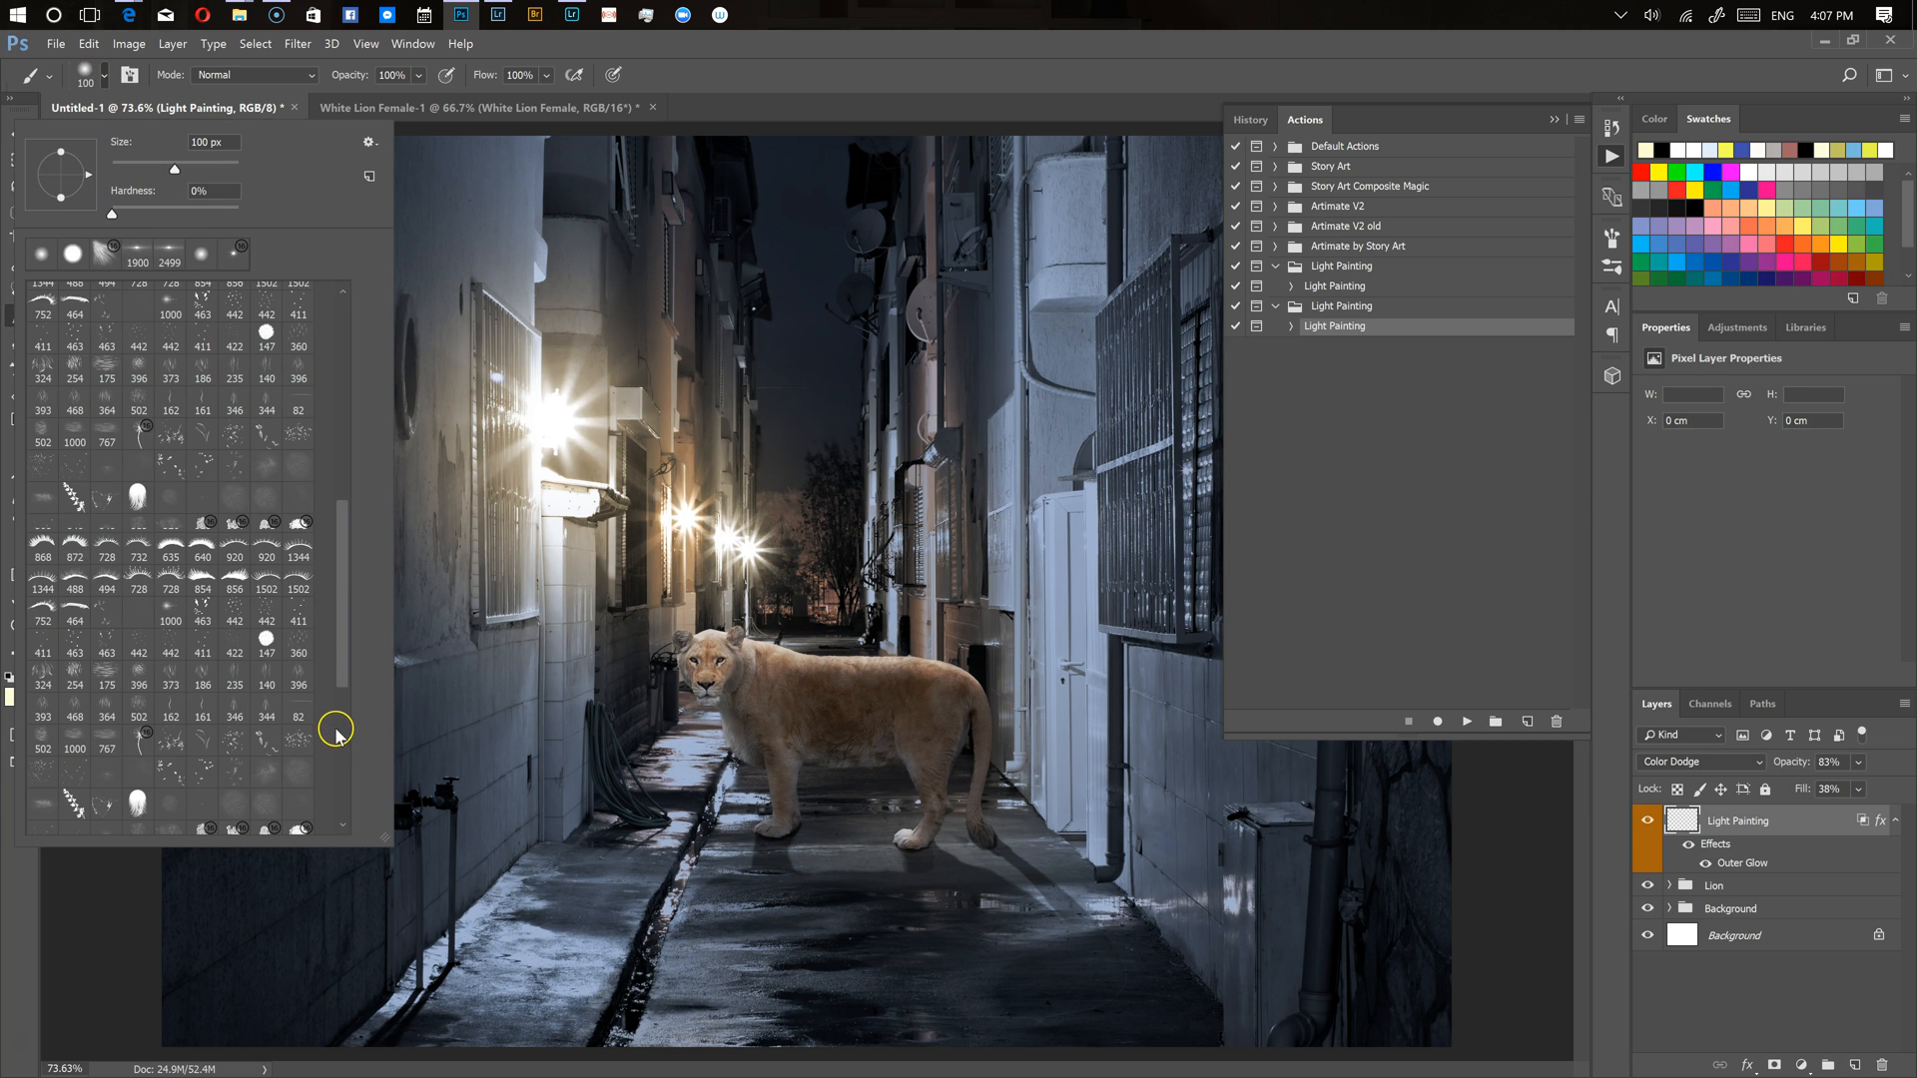
scroll(340, 750, "down", 5)
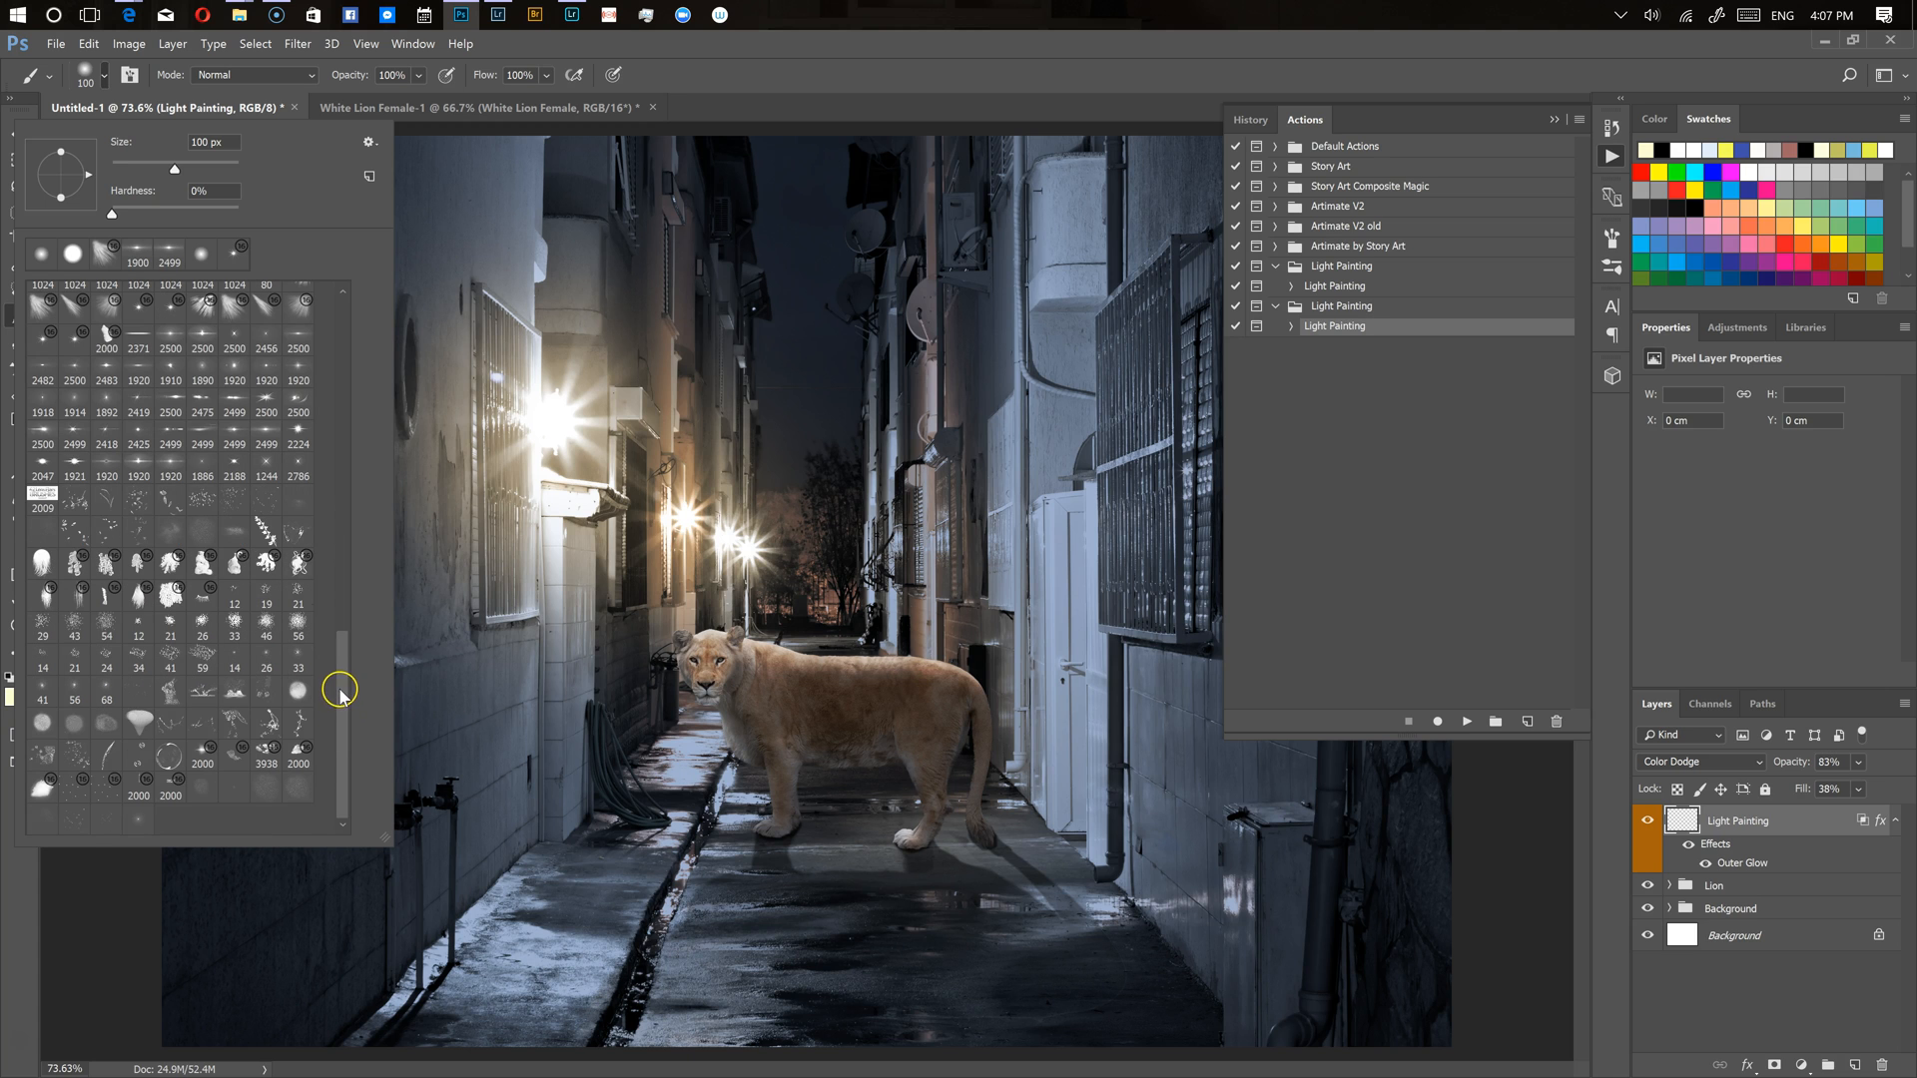
left_click_drag(340, 682, 356, 603)
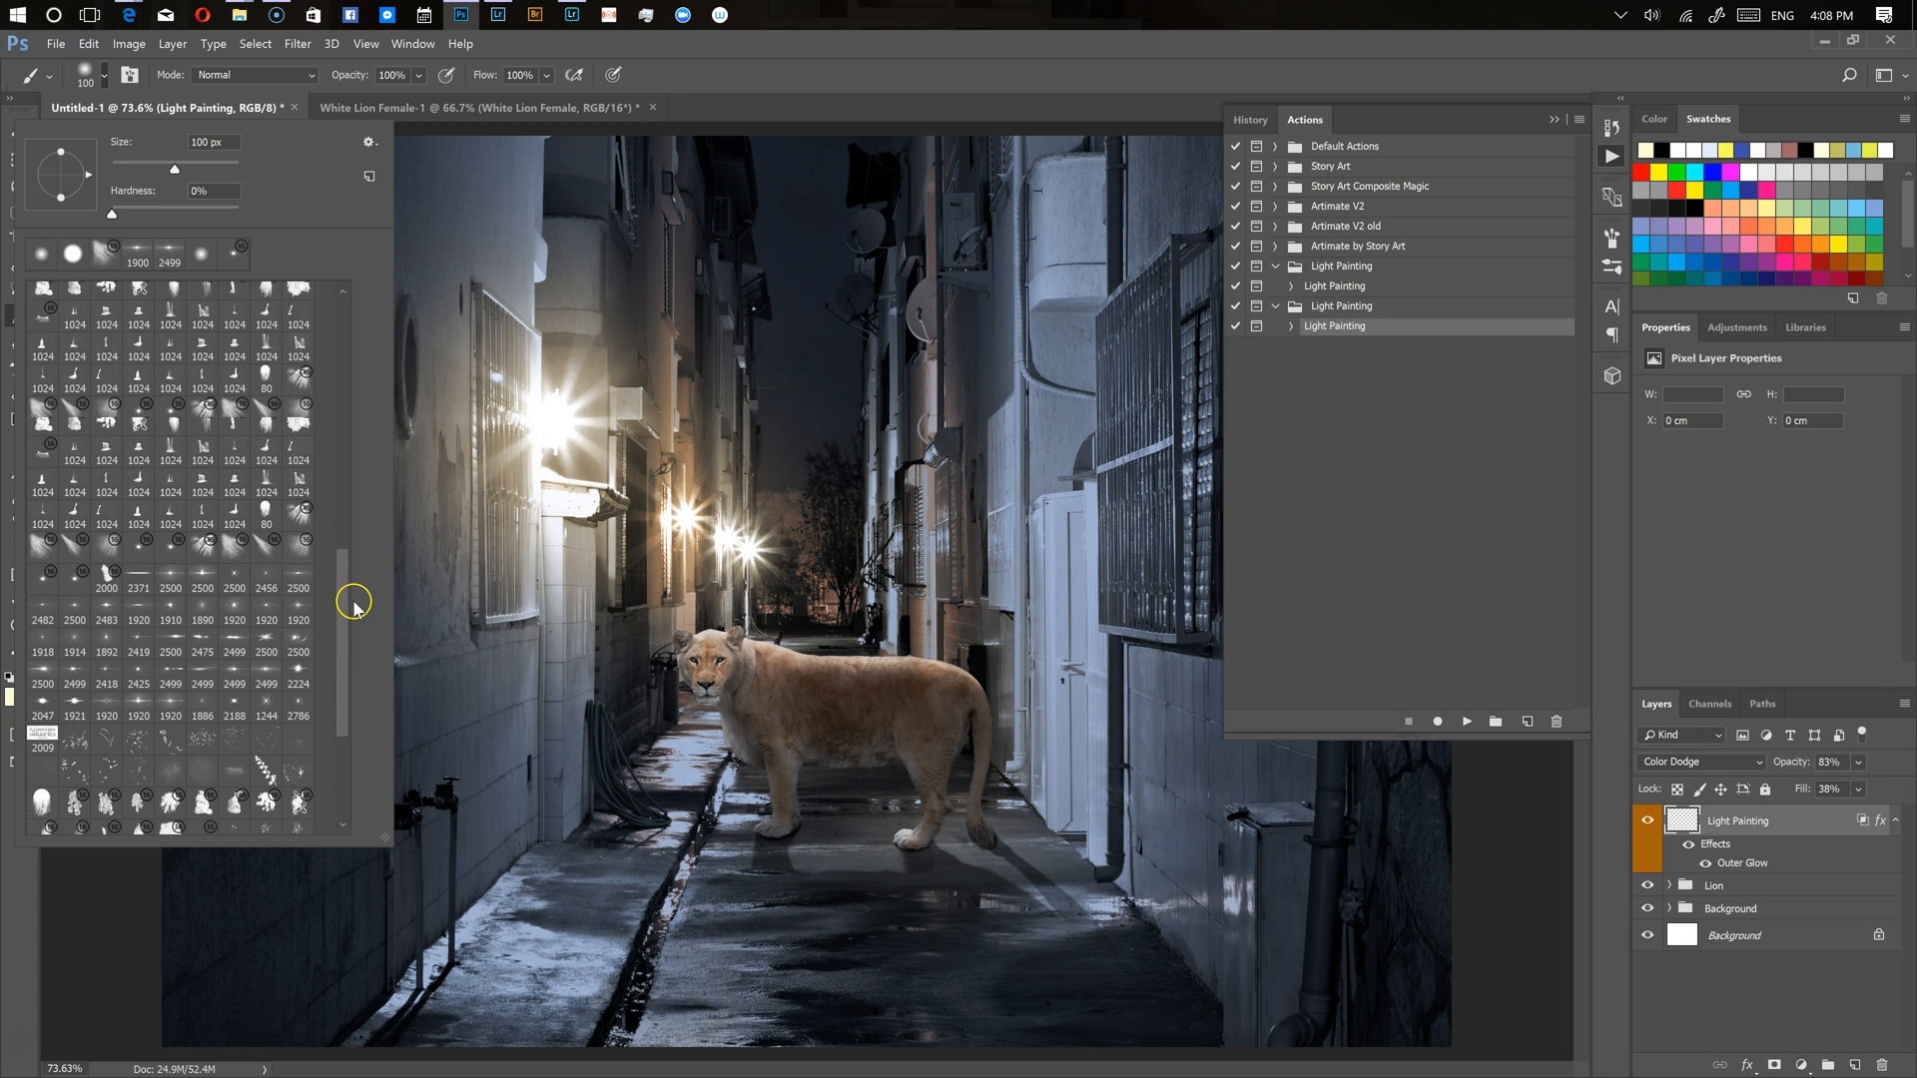
left_click(230, 532)
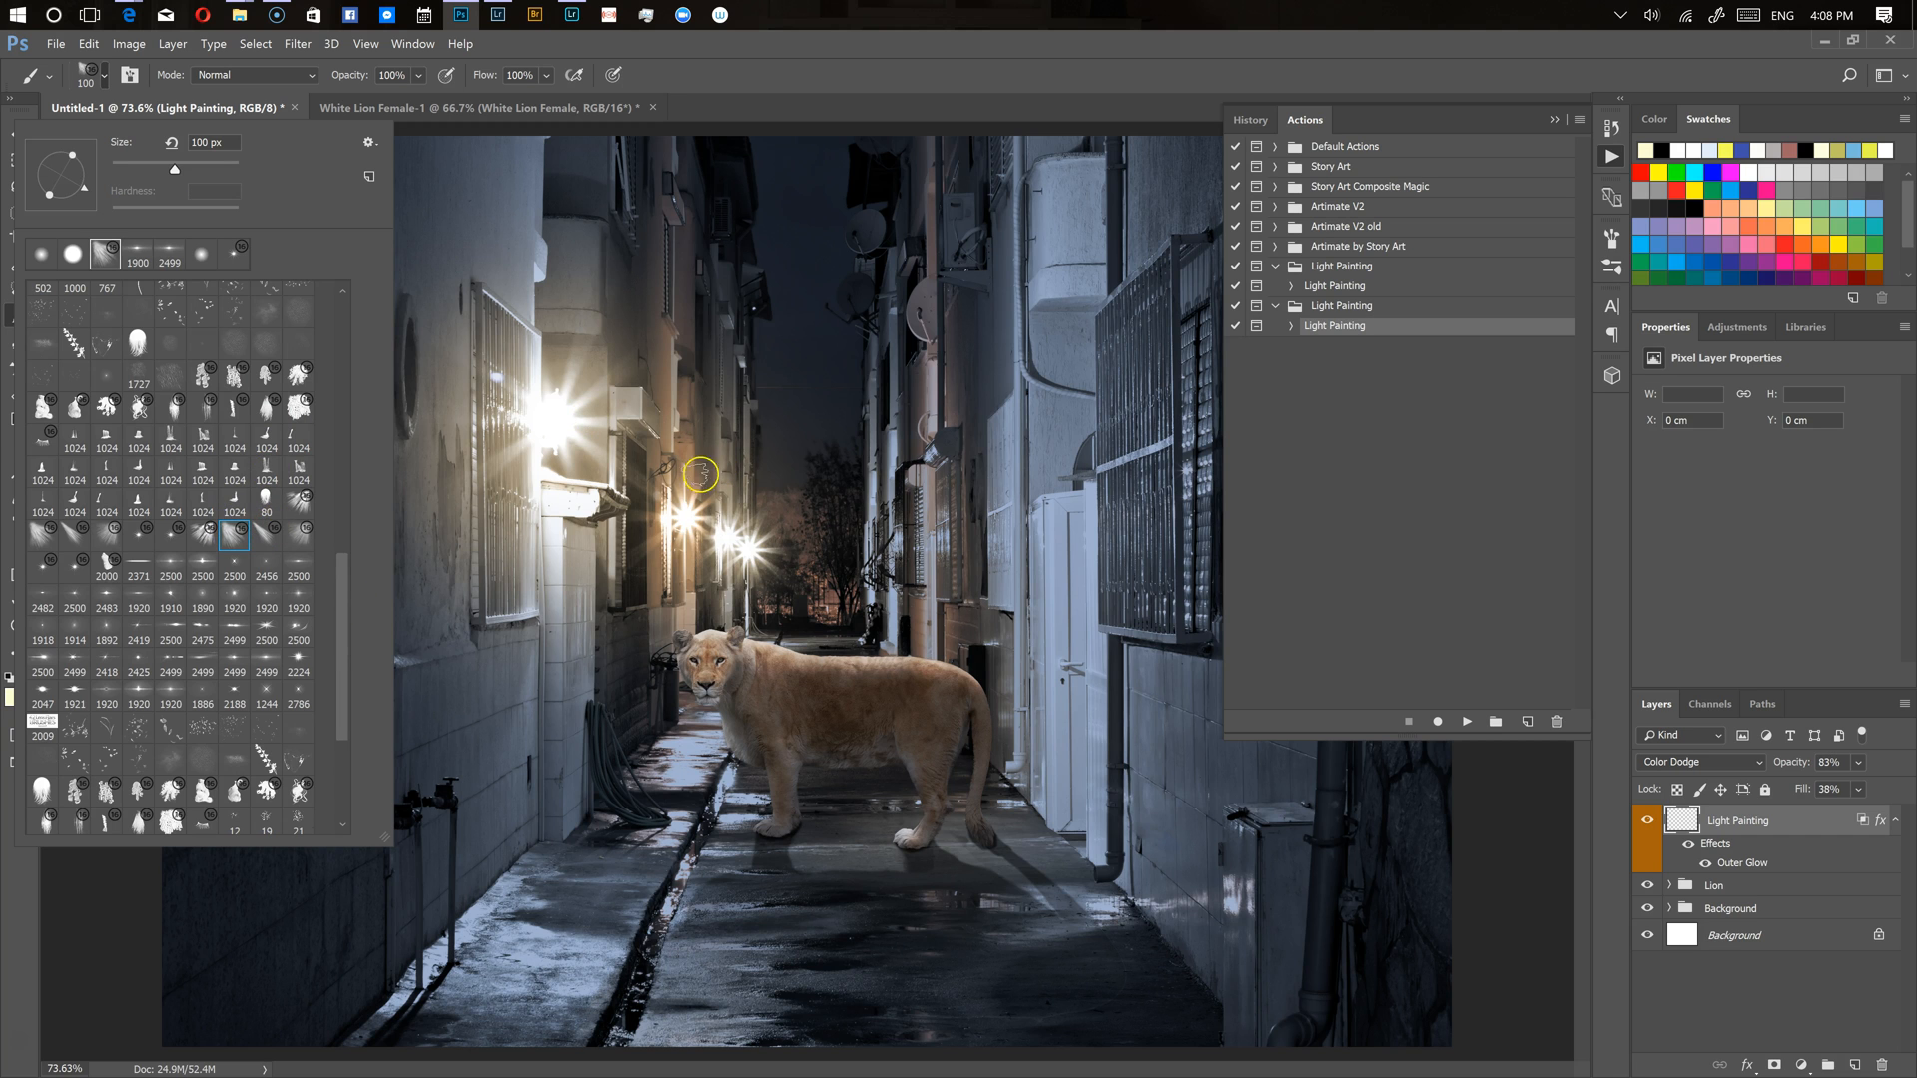
key("Return")
Enlarge the textured brush to 1300 px and stamp light over the street lamps above the lion's head
key("bracketright")
key("bracketright")
key("bracketright")
key("bracketright")
key("bracketright")
key("bracketright")
key("bracketright")
key("bracketright")
key("bracketright")
key("bracketright")
key("bracketright")
key("bracketright")
key("bracketright")
key("bracketright")
key("bracketright")
key("bracketright")
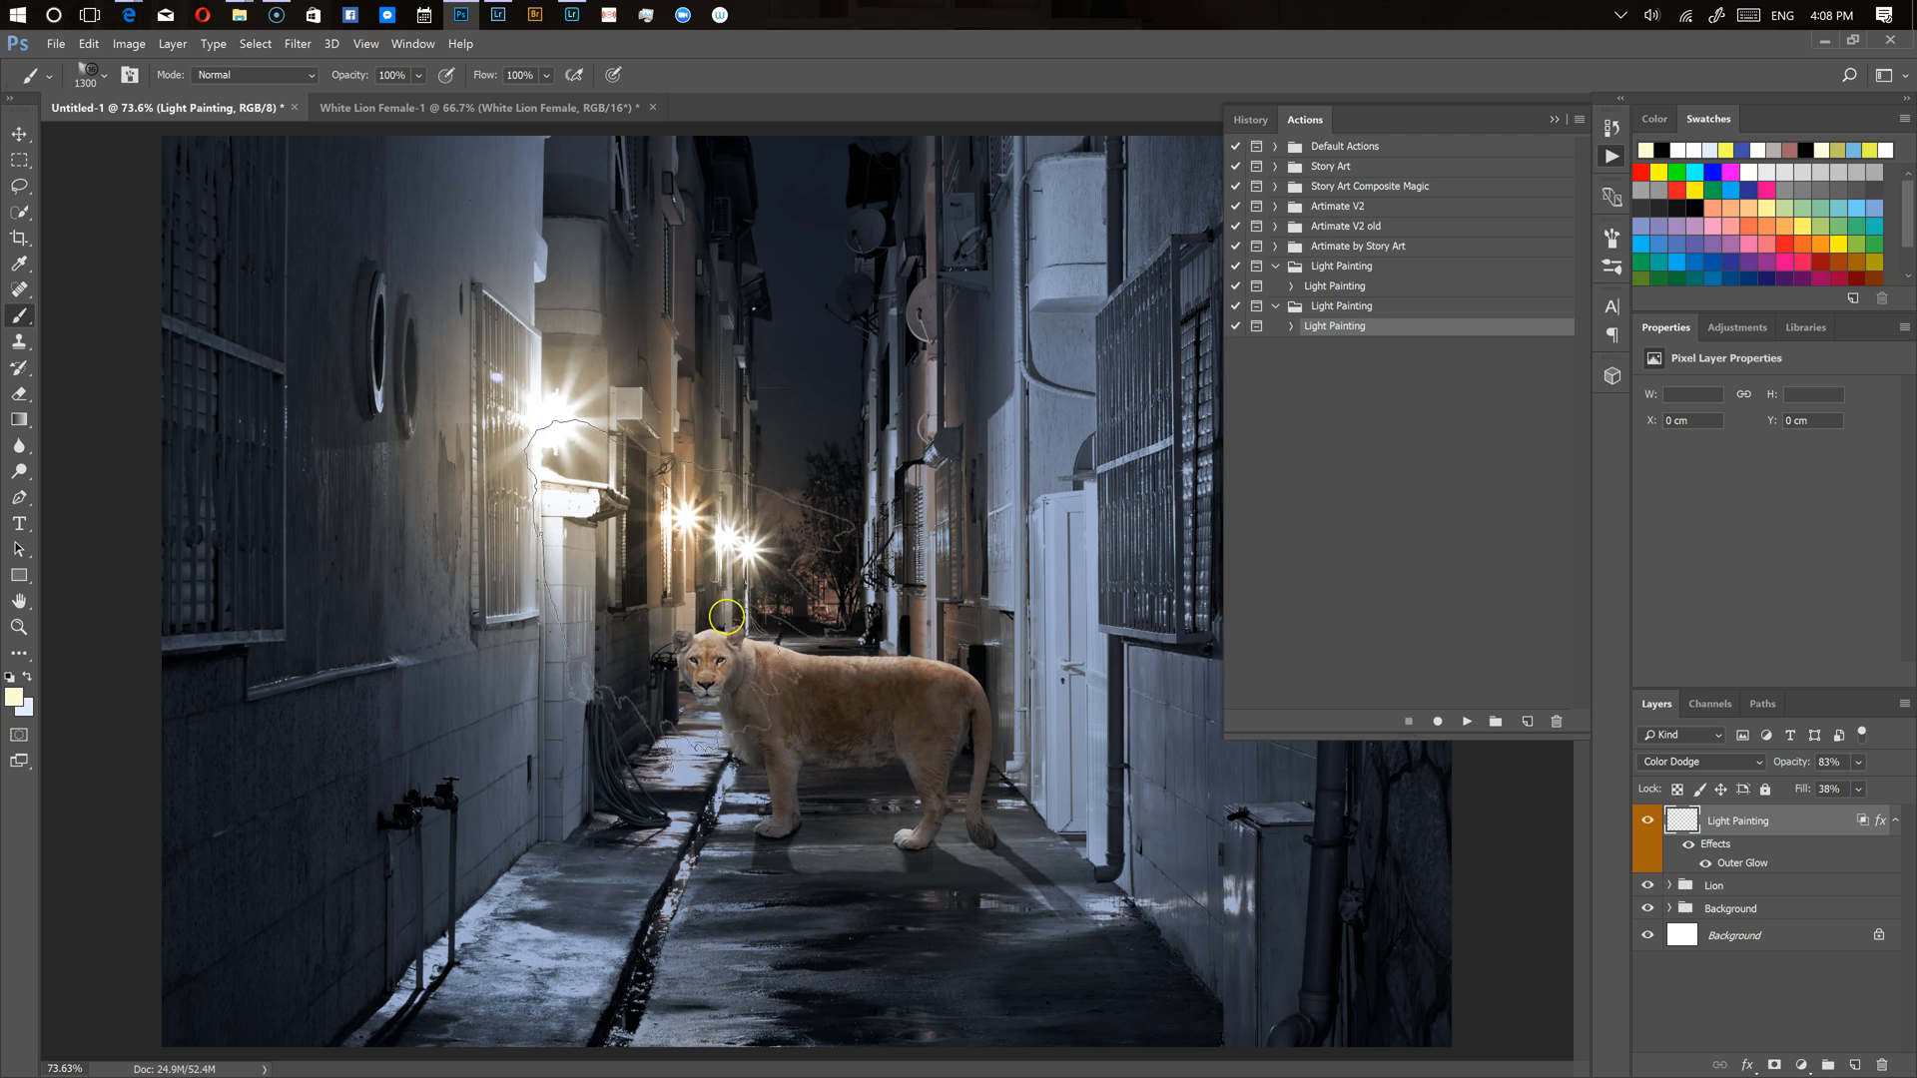
left_click(732, 610)
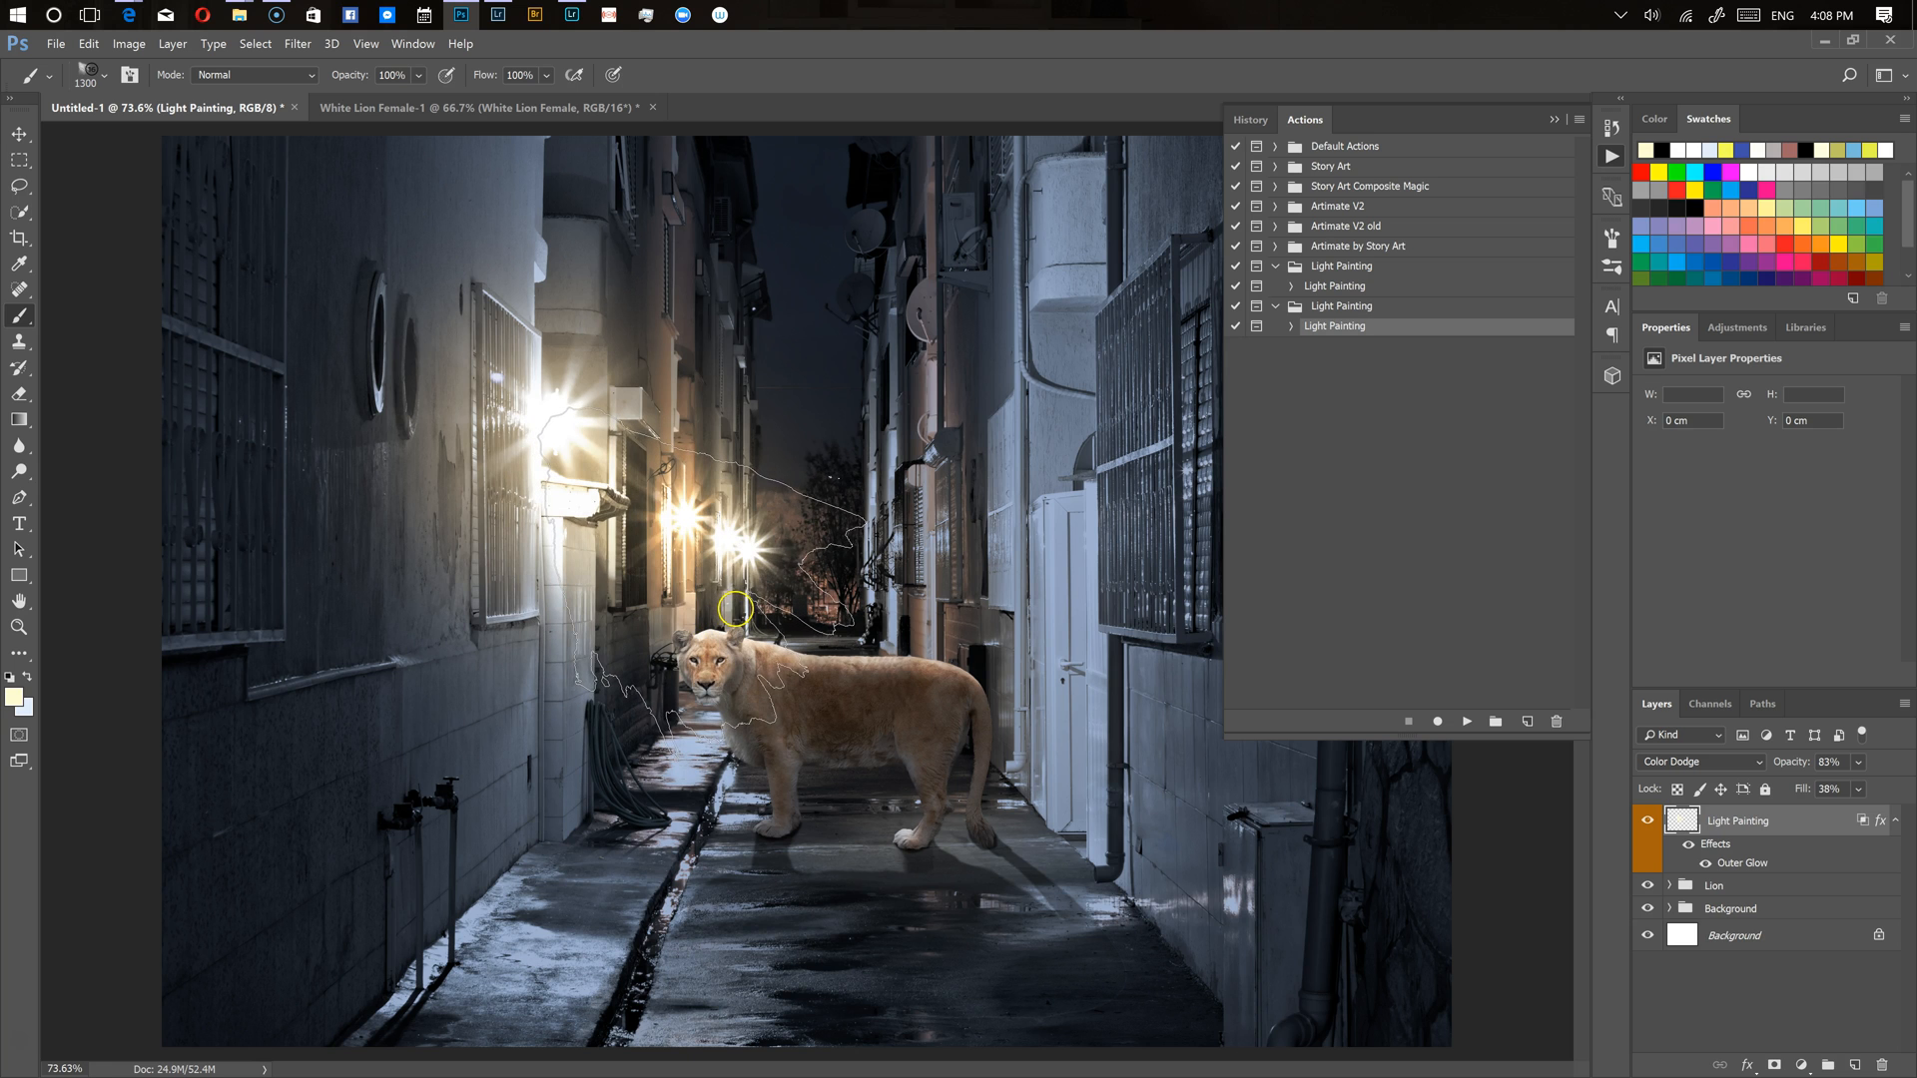
Reduce the textured brush to 400 px, then enlarge it to 1000 px
key("bracketleft")
key("bracketleft")
key("bracketleft")
key("bracketleft")
key("bracketleft")
key("bracketleft")
key("bracketleft")
key("bracketleft")
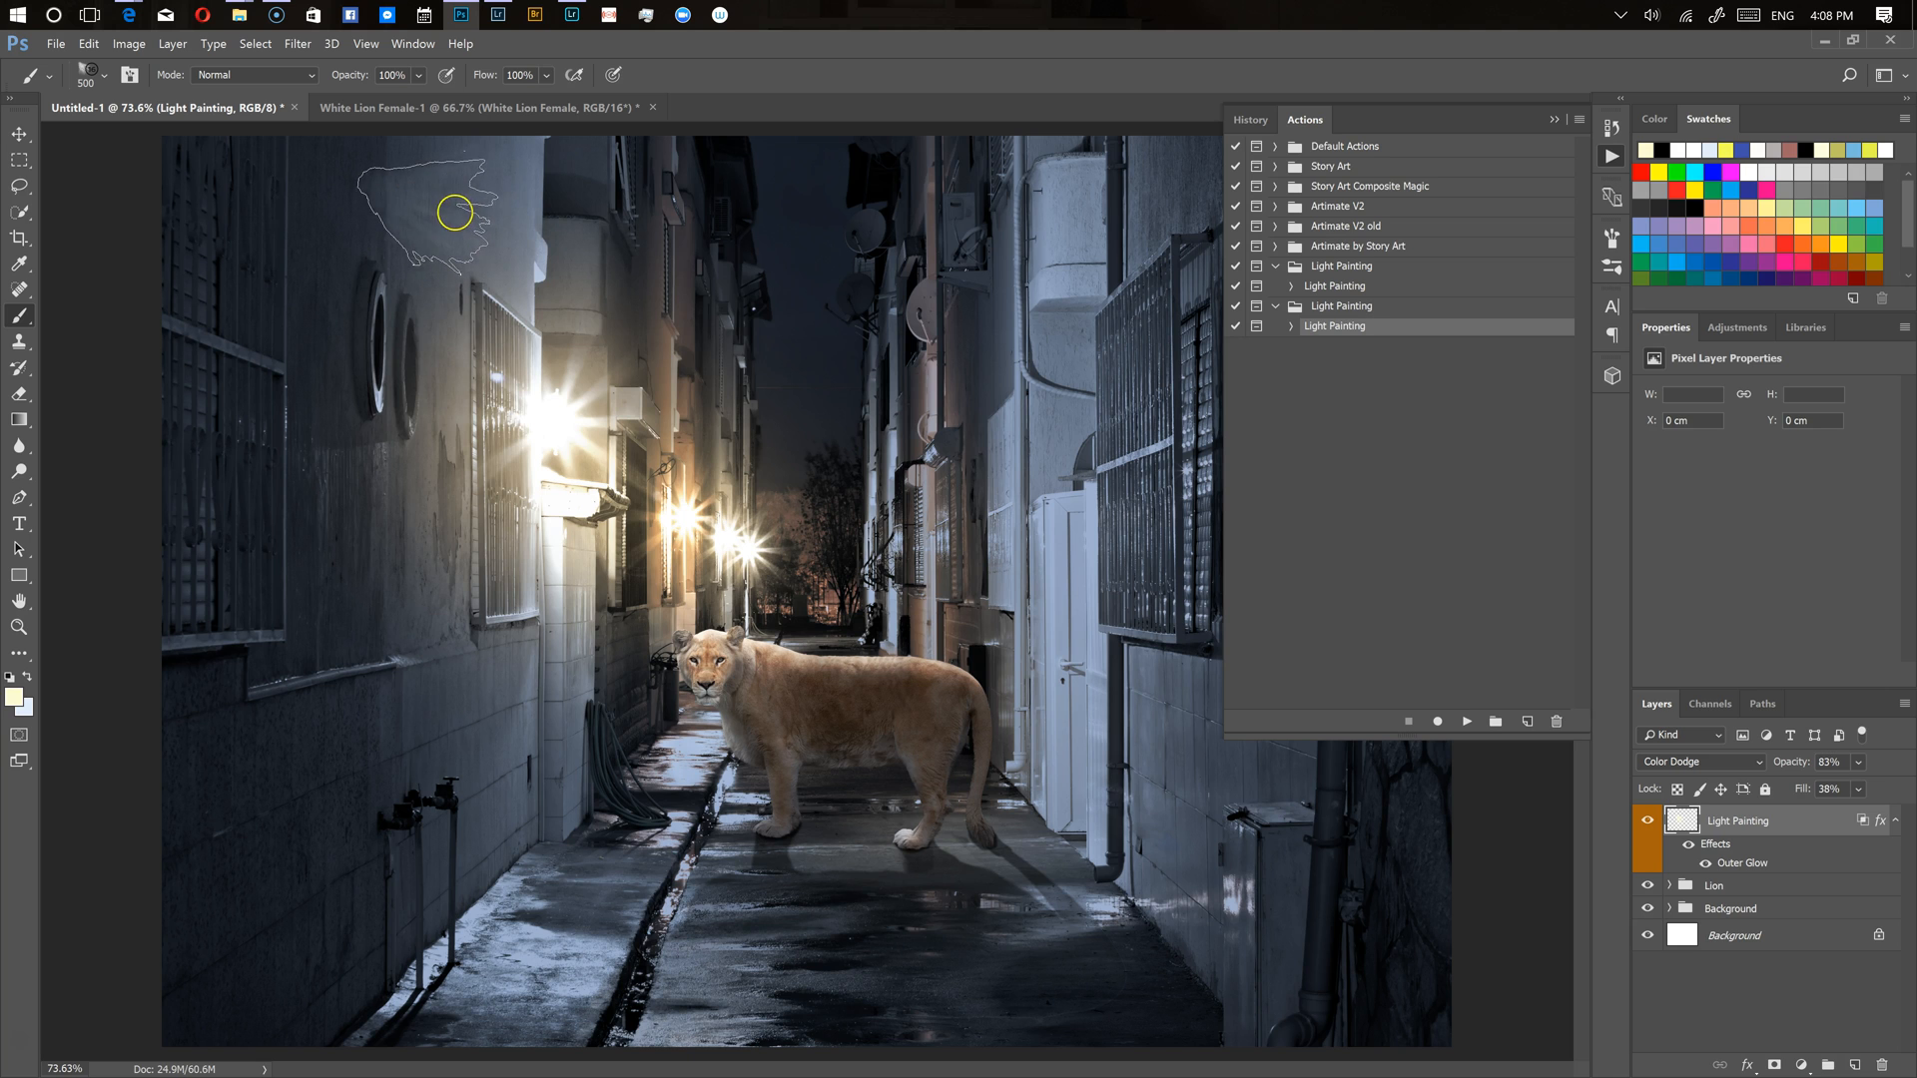
key("bracketleft")
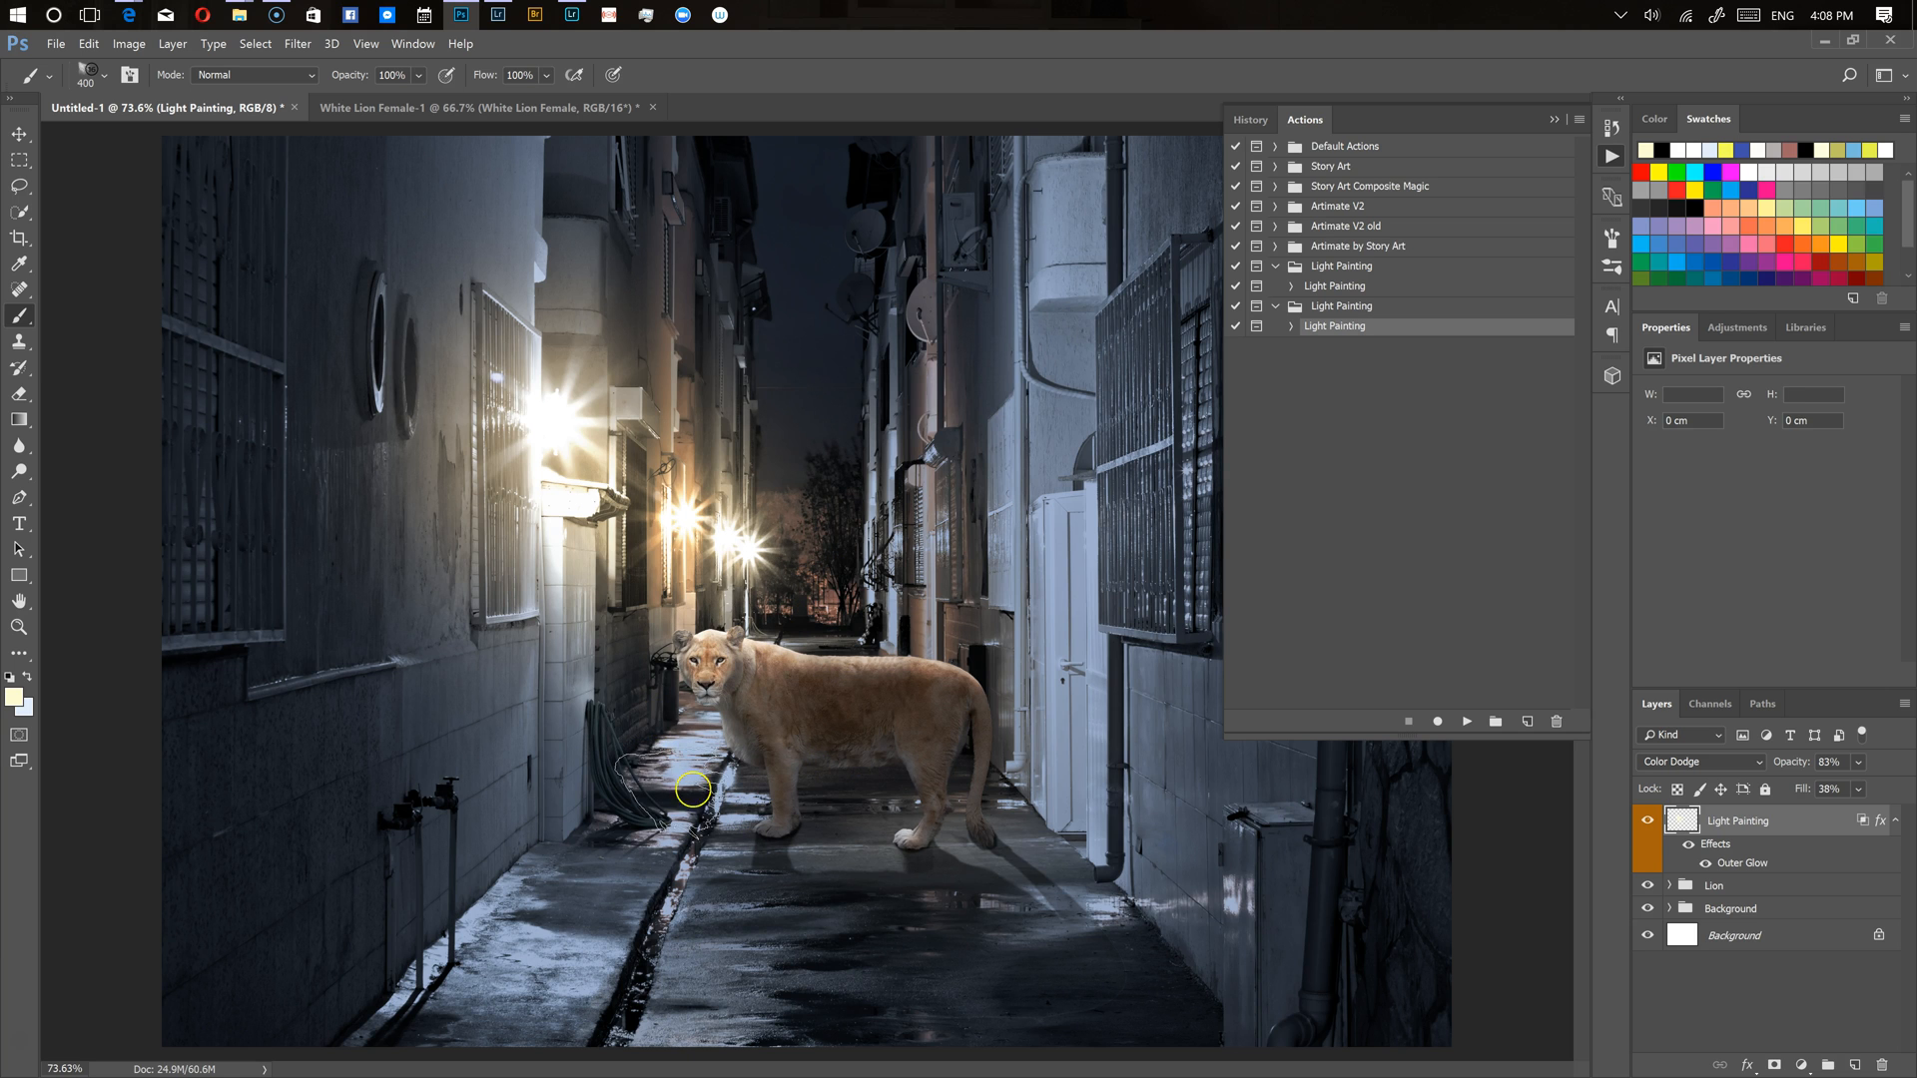
key("bracketright")
key("bracketright")
key("bracketright")
key("bracketright")
key("bracketright")
key("bracketright")
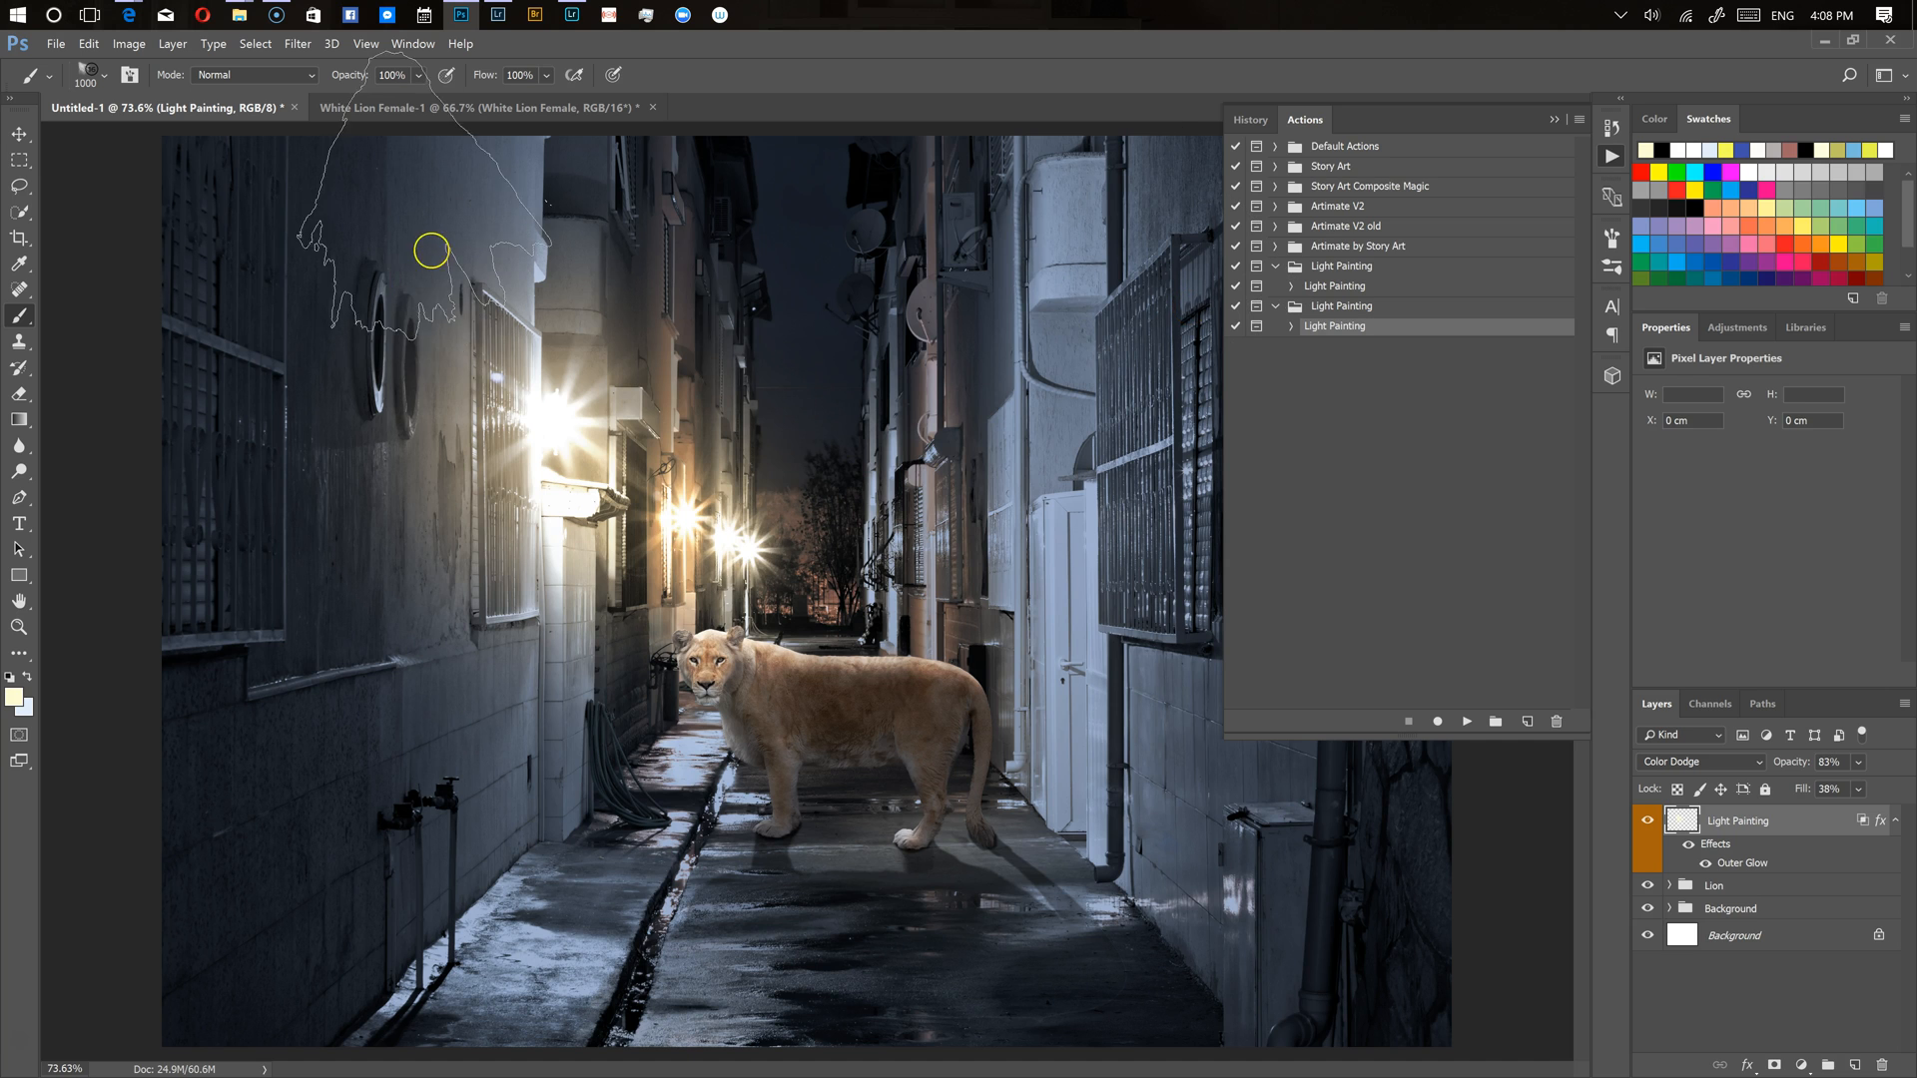
Switch to a soft round brush with 0% hardness and reduce its size to 300 px
left_click(94, 82)
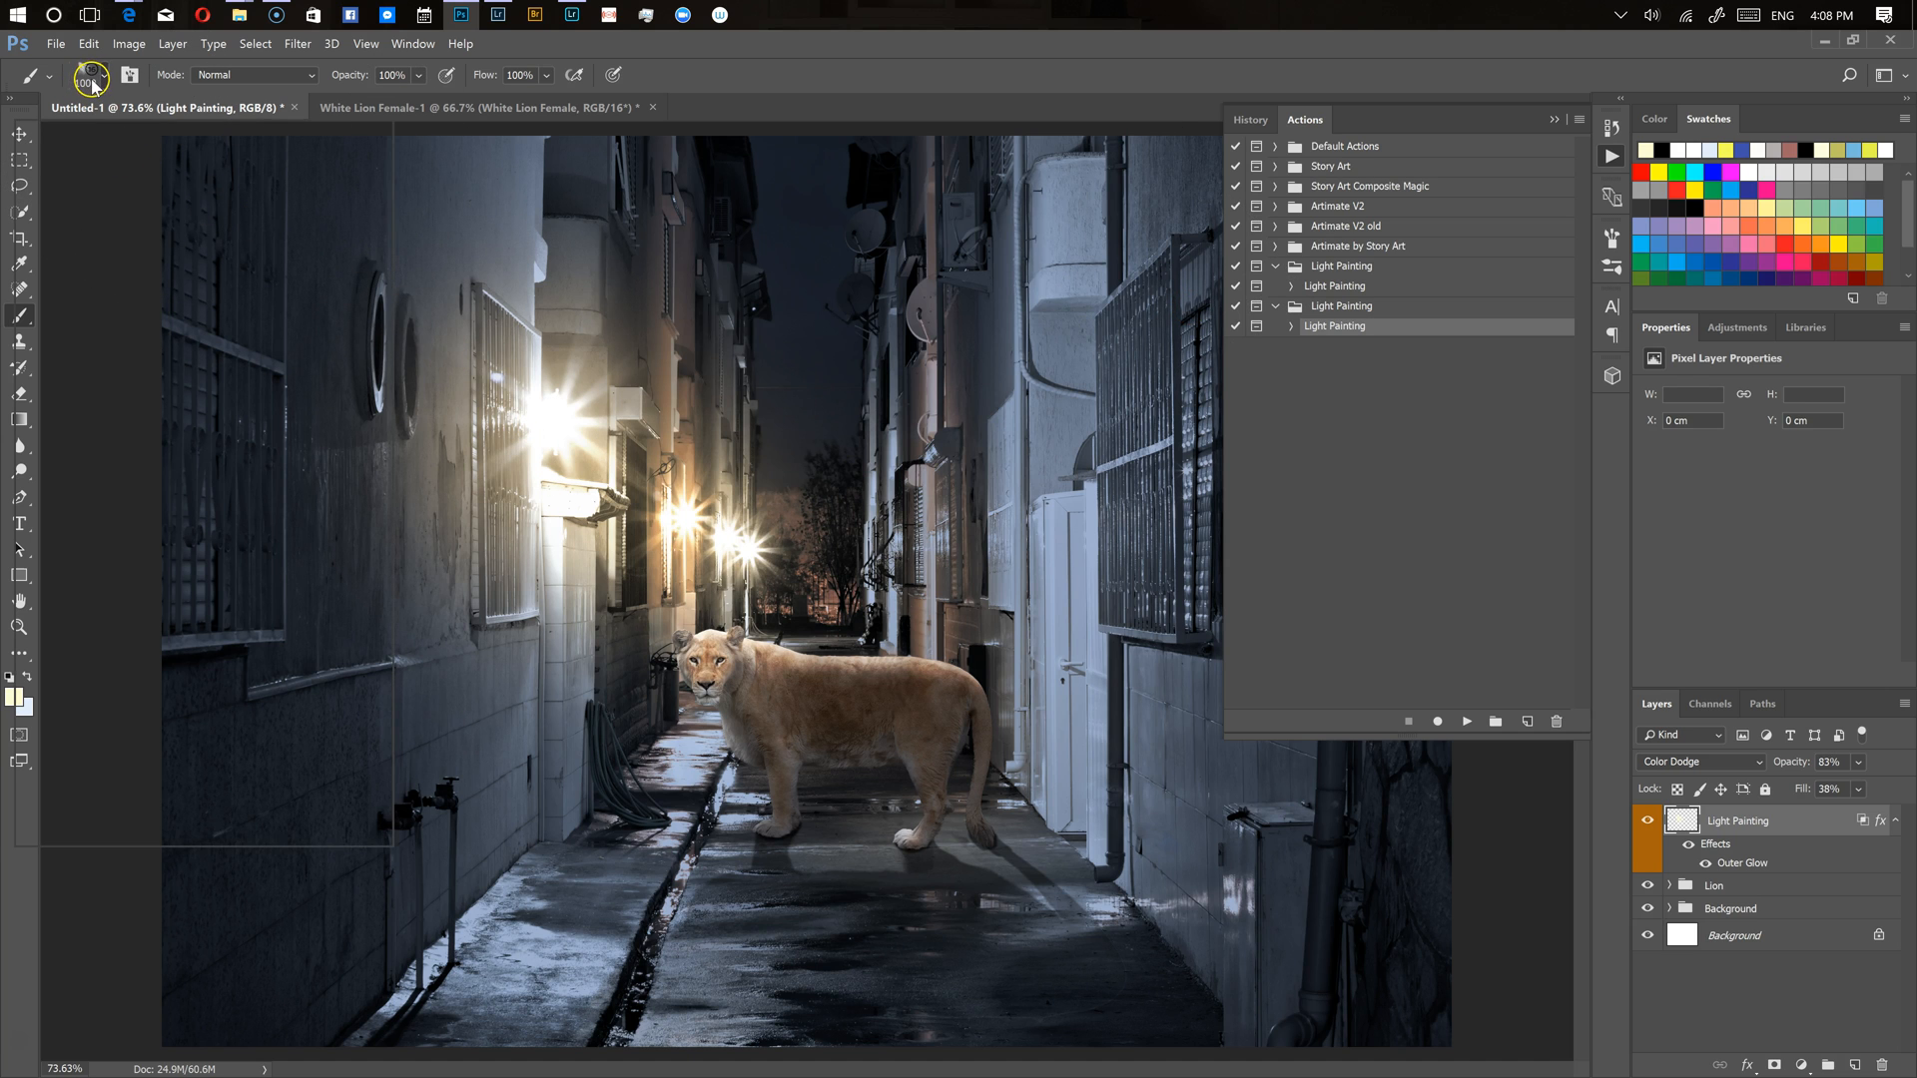
left_click_drag(342, 566, 349, 293)
left_click(42, 297)
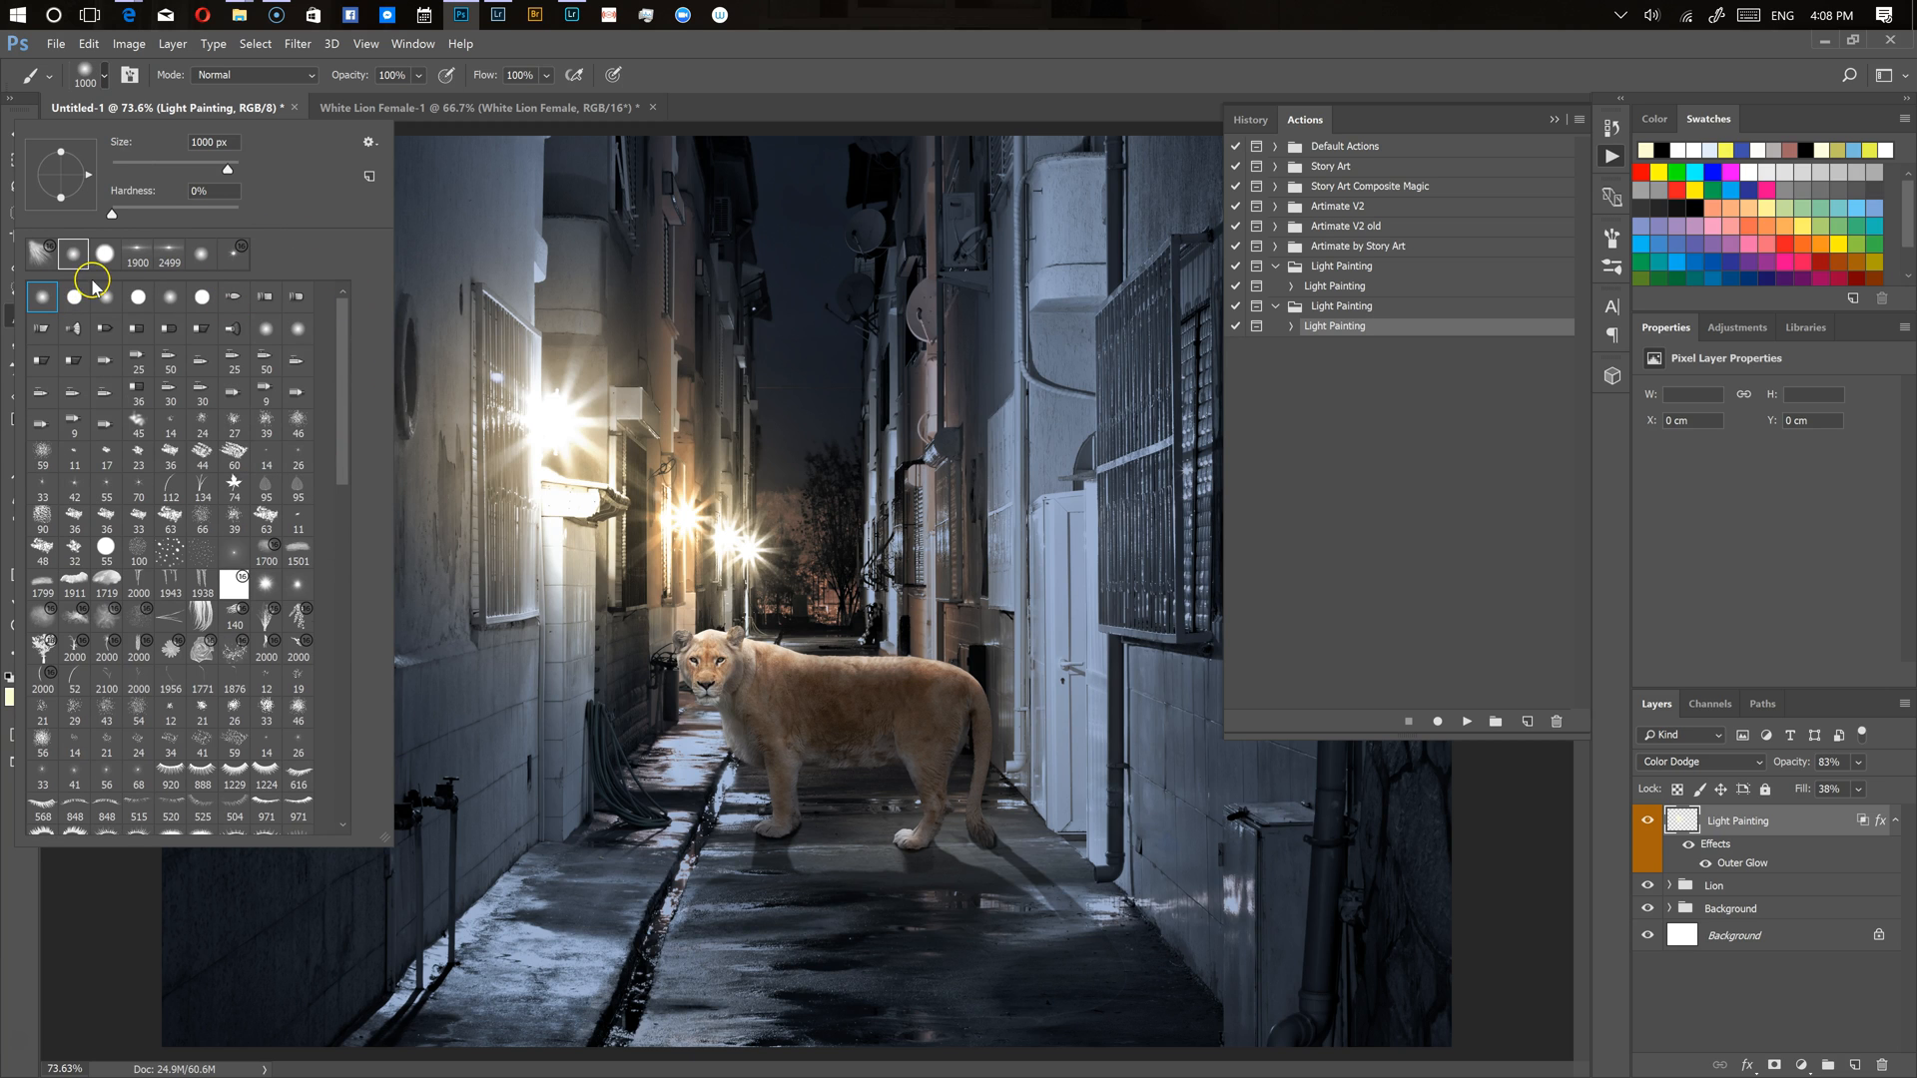
left_click(500, 201)
key("bracketleft")
key("bracketleft")
key("bracketleft")
key("bracketleft")
key("bracketleft")
key("bracketleft")
key("bracketleft")
key("bracketleft")
key("bracketleft")
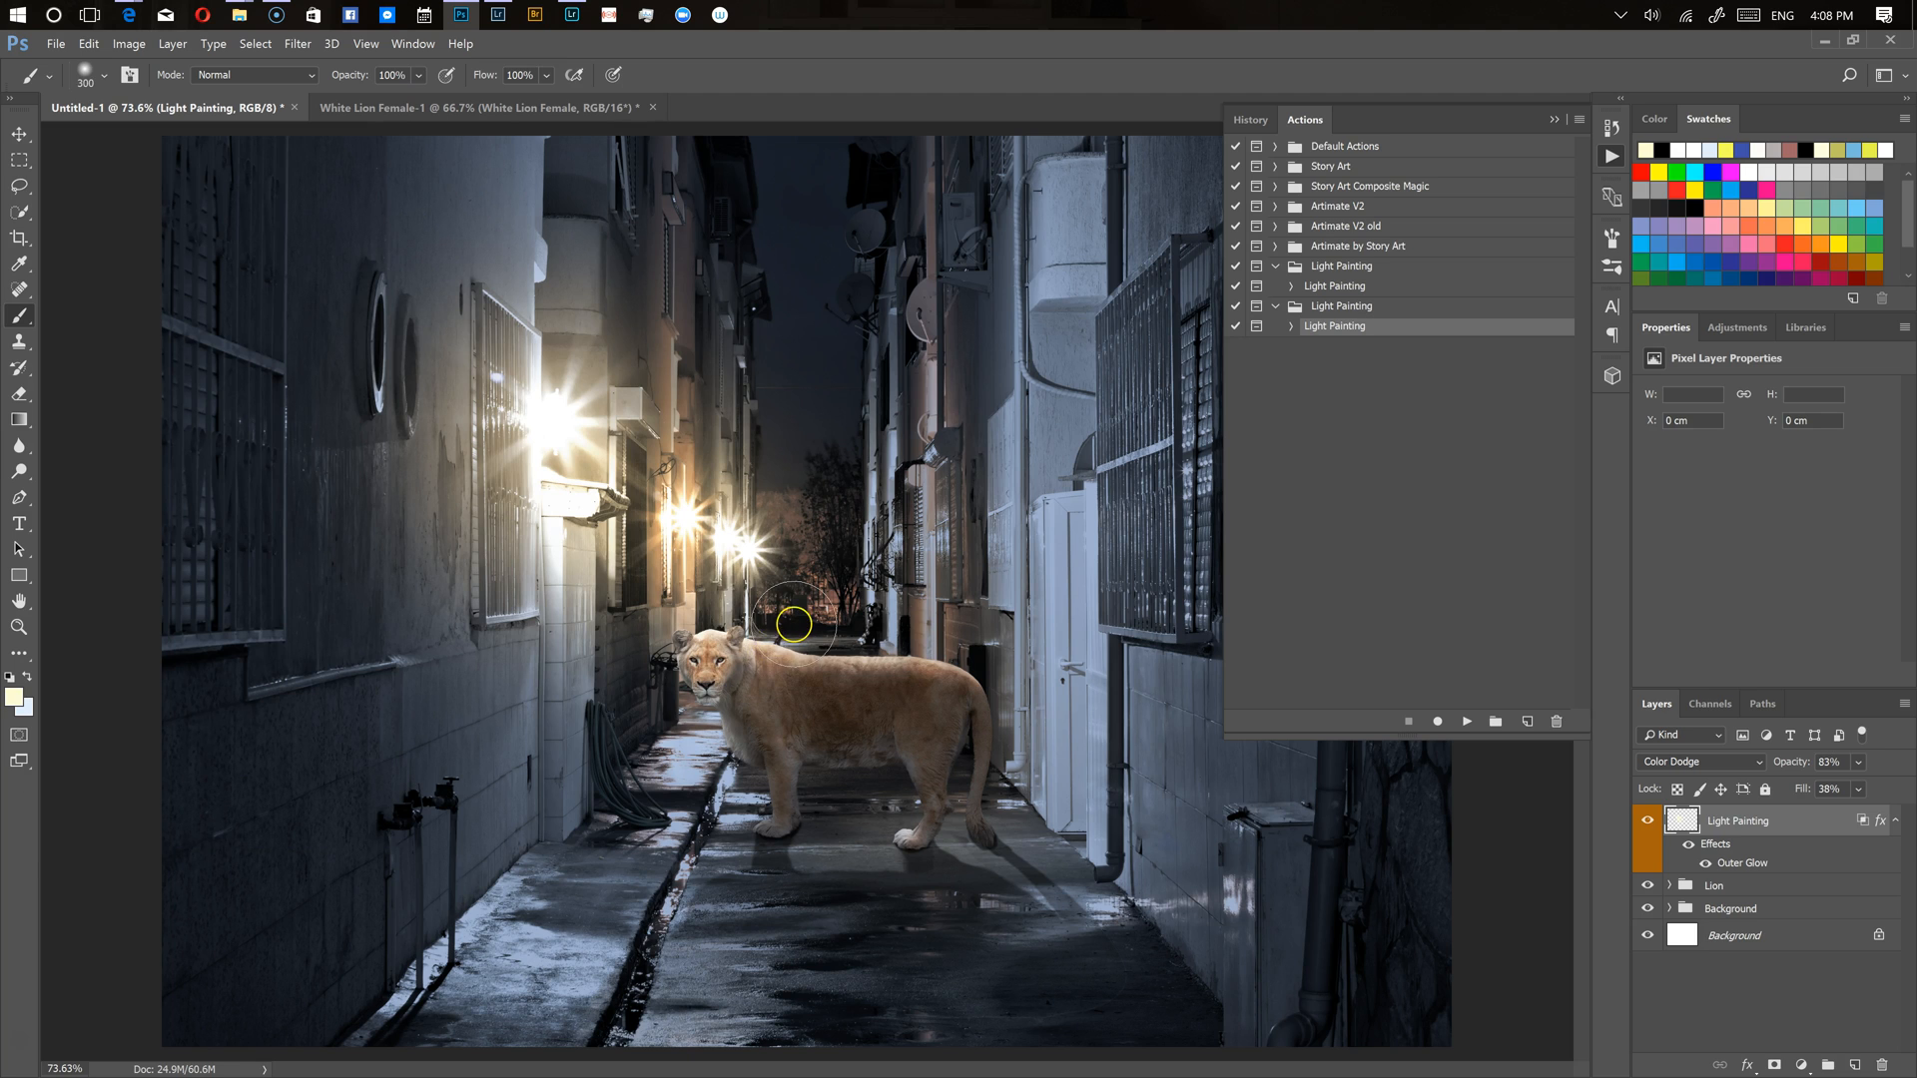
Paint light along the top of the lion's head and back with the soft brush, adjusting its size to 300 px
key("bracketleft")
left_click_drag(709, 644, 823, 647)
key("bracketright")
key("bracketright")
key("bracketright")
key("bracketright")
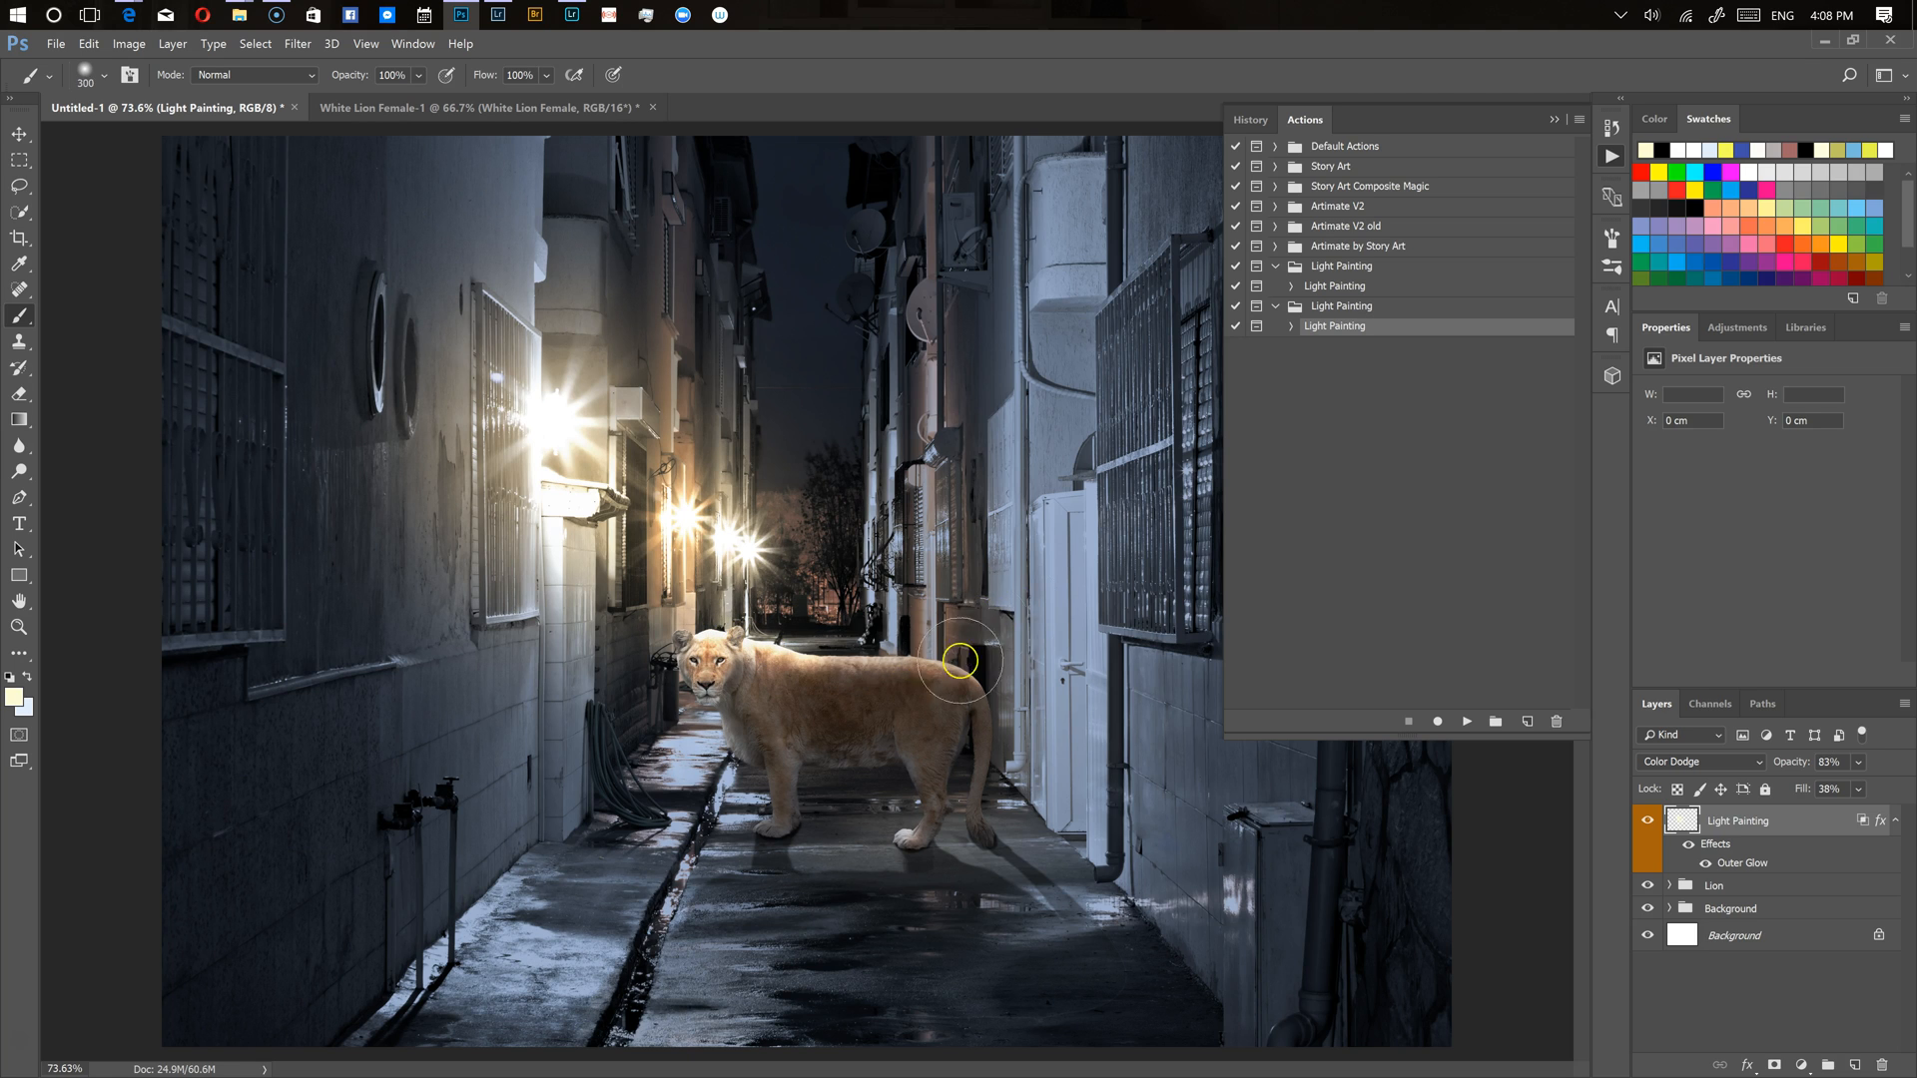
left_click(888, 783)
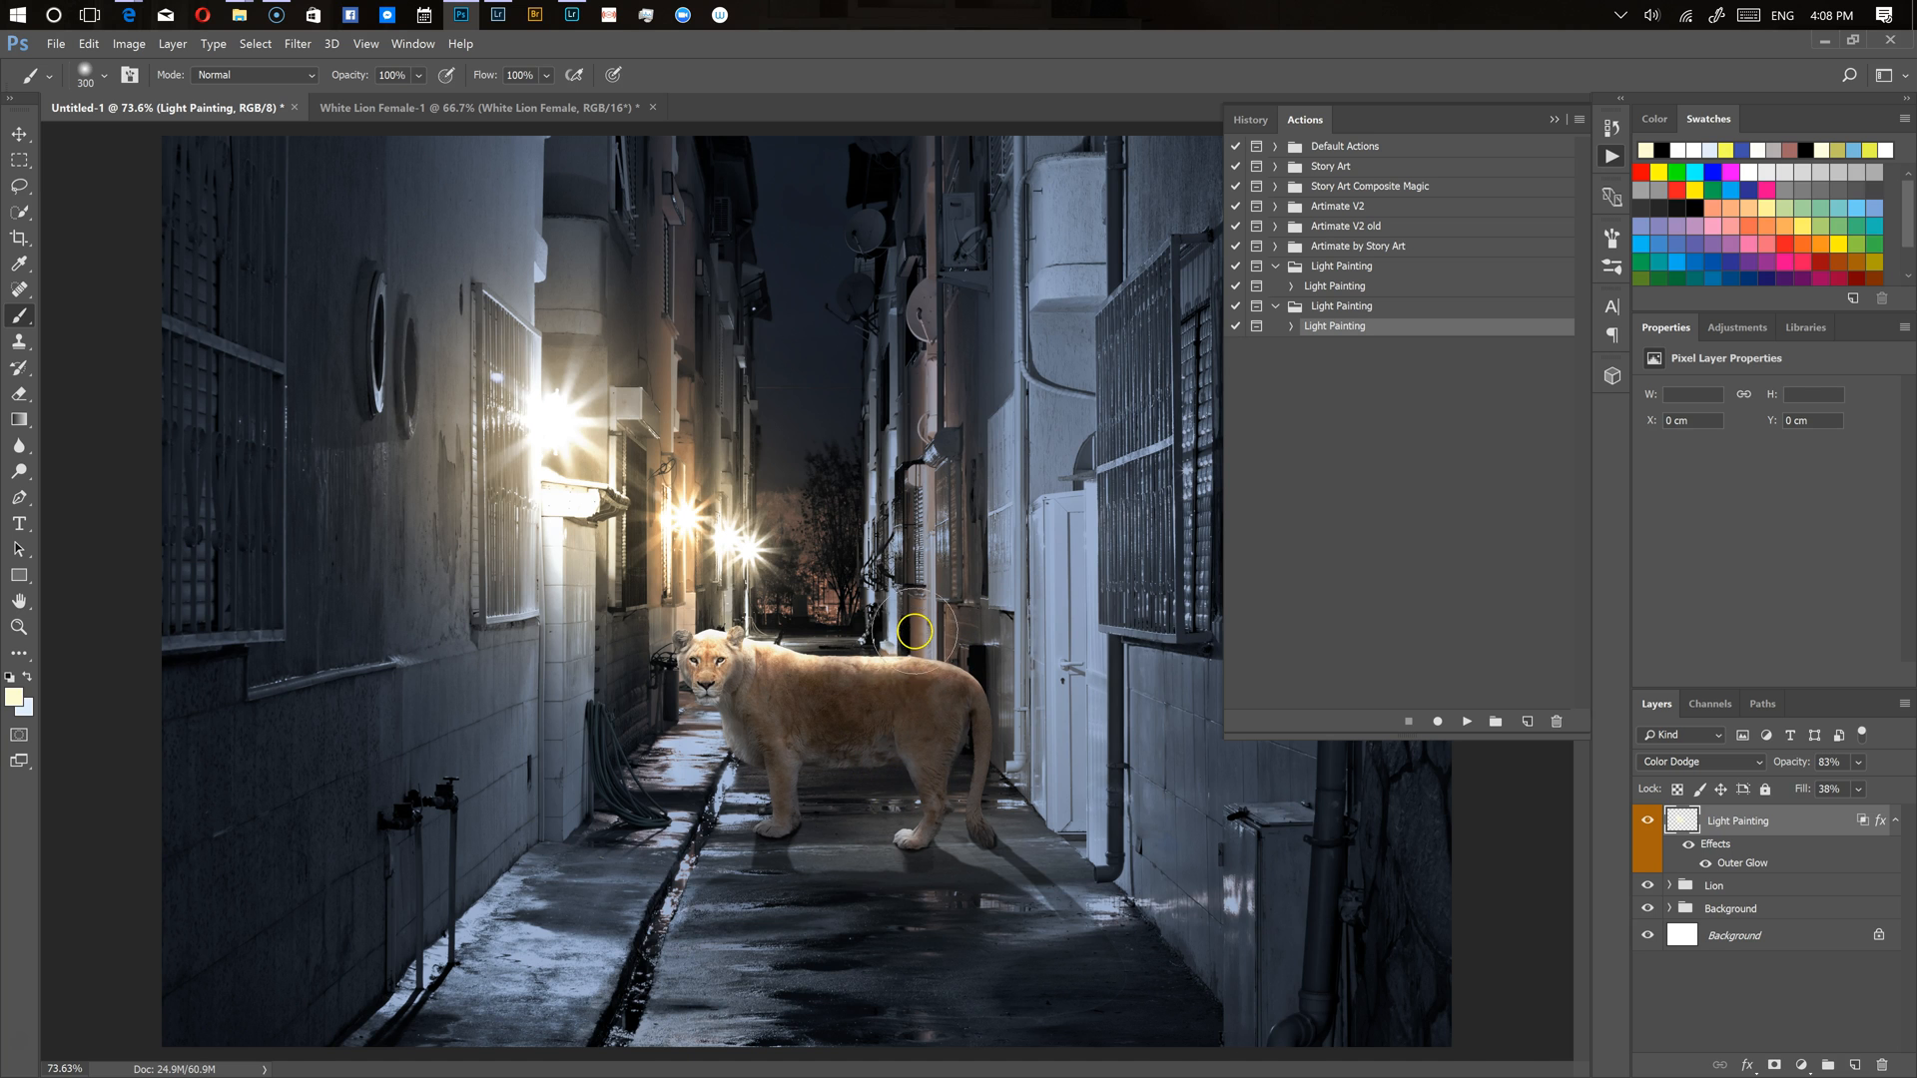
Paint light over the lion's back and forehead, reducing the soft brush to 150 px for the head
scroll(829, 619, "up", 3)
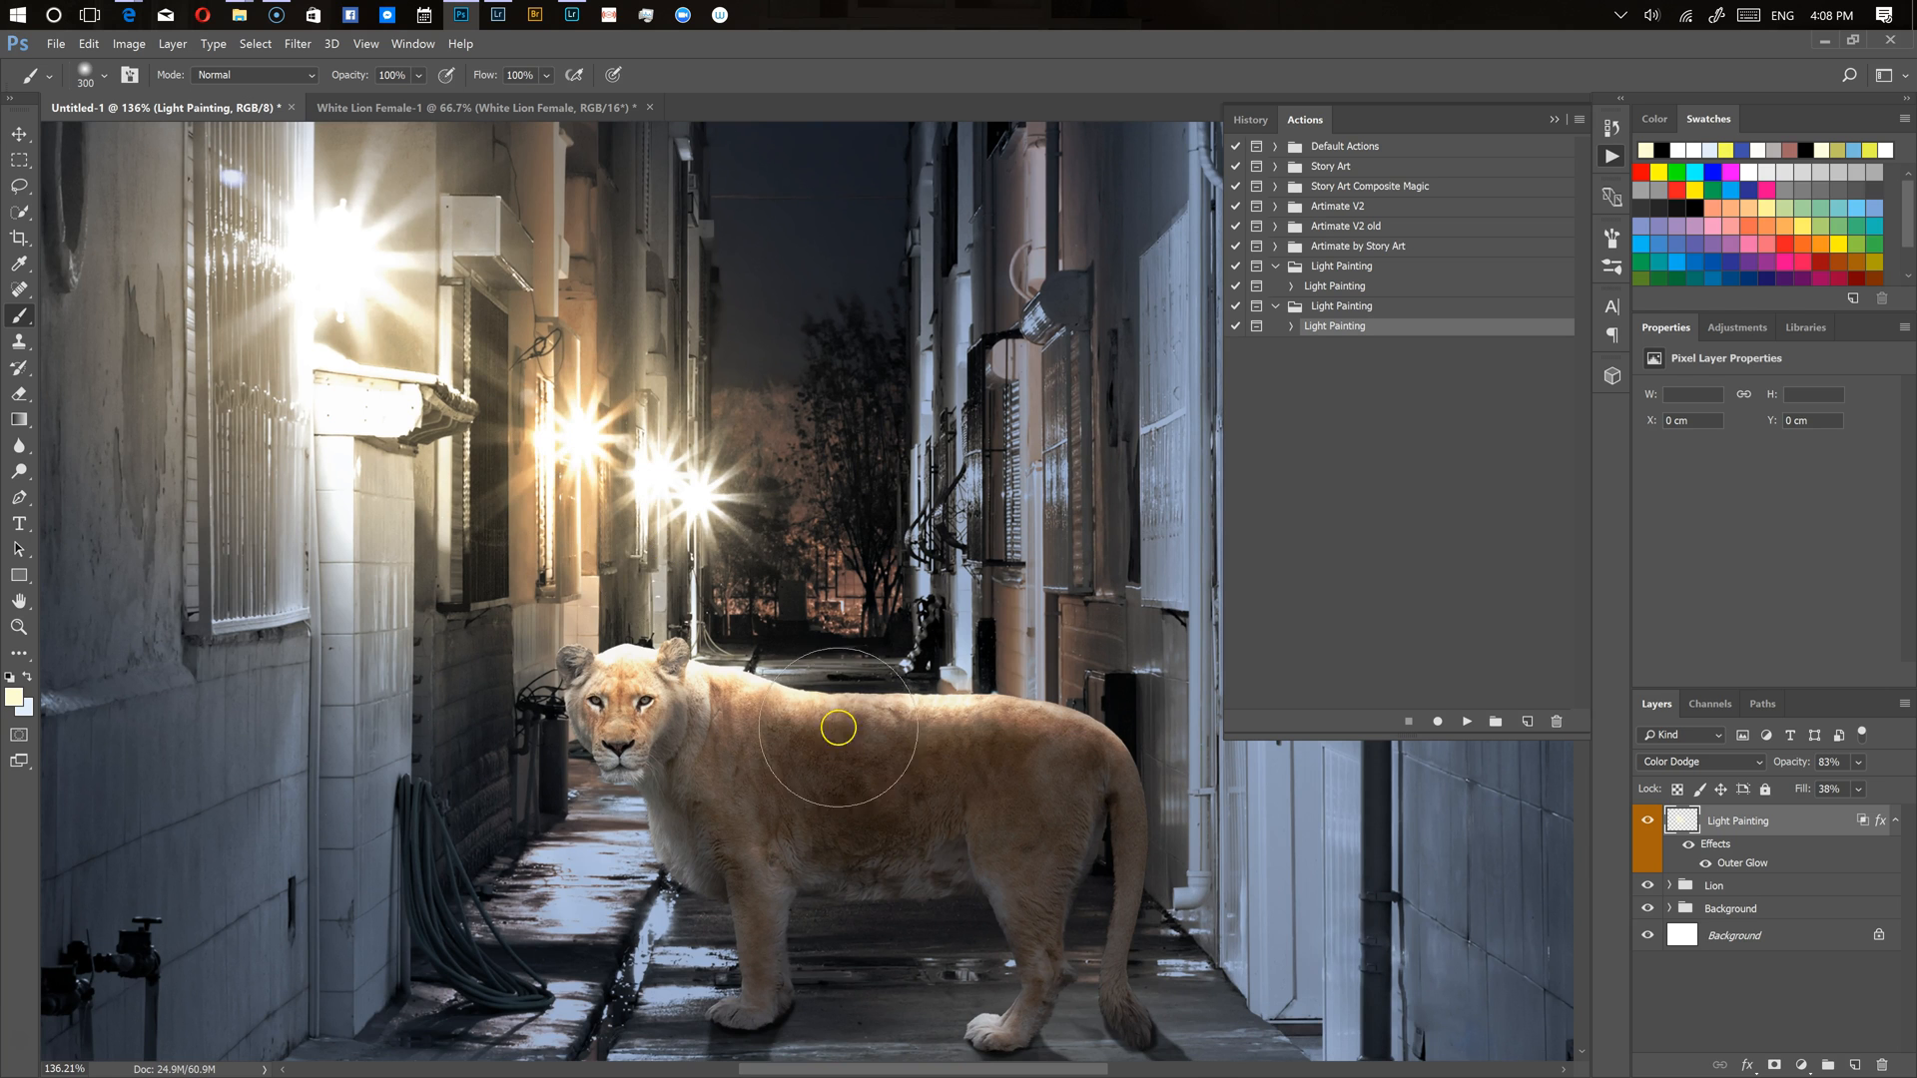
left_click(855, 728)
key("bracketleft")
key("bracketleft")
key("bracketleft")
key("bracketleft")
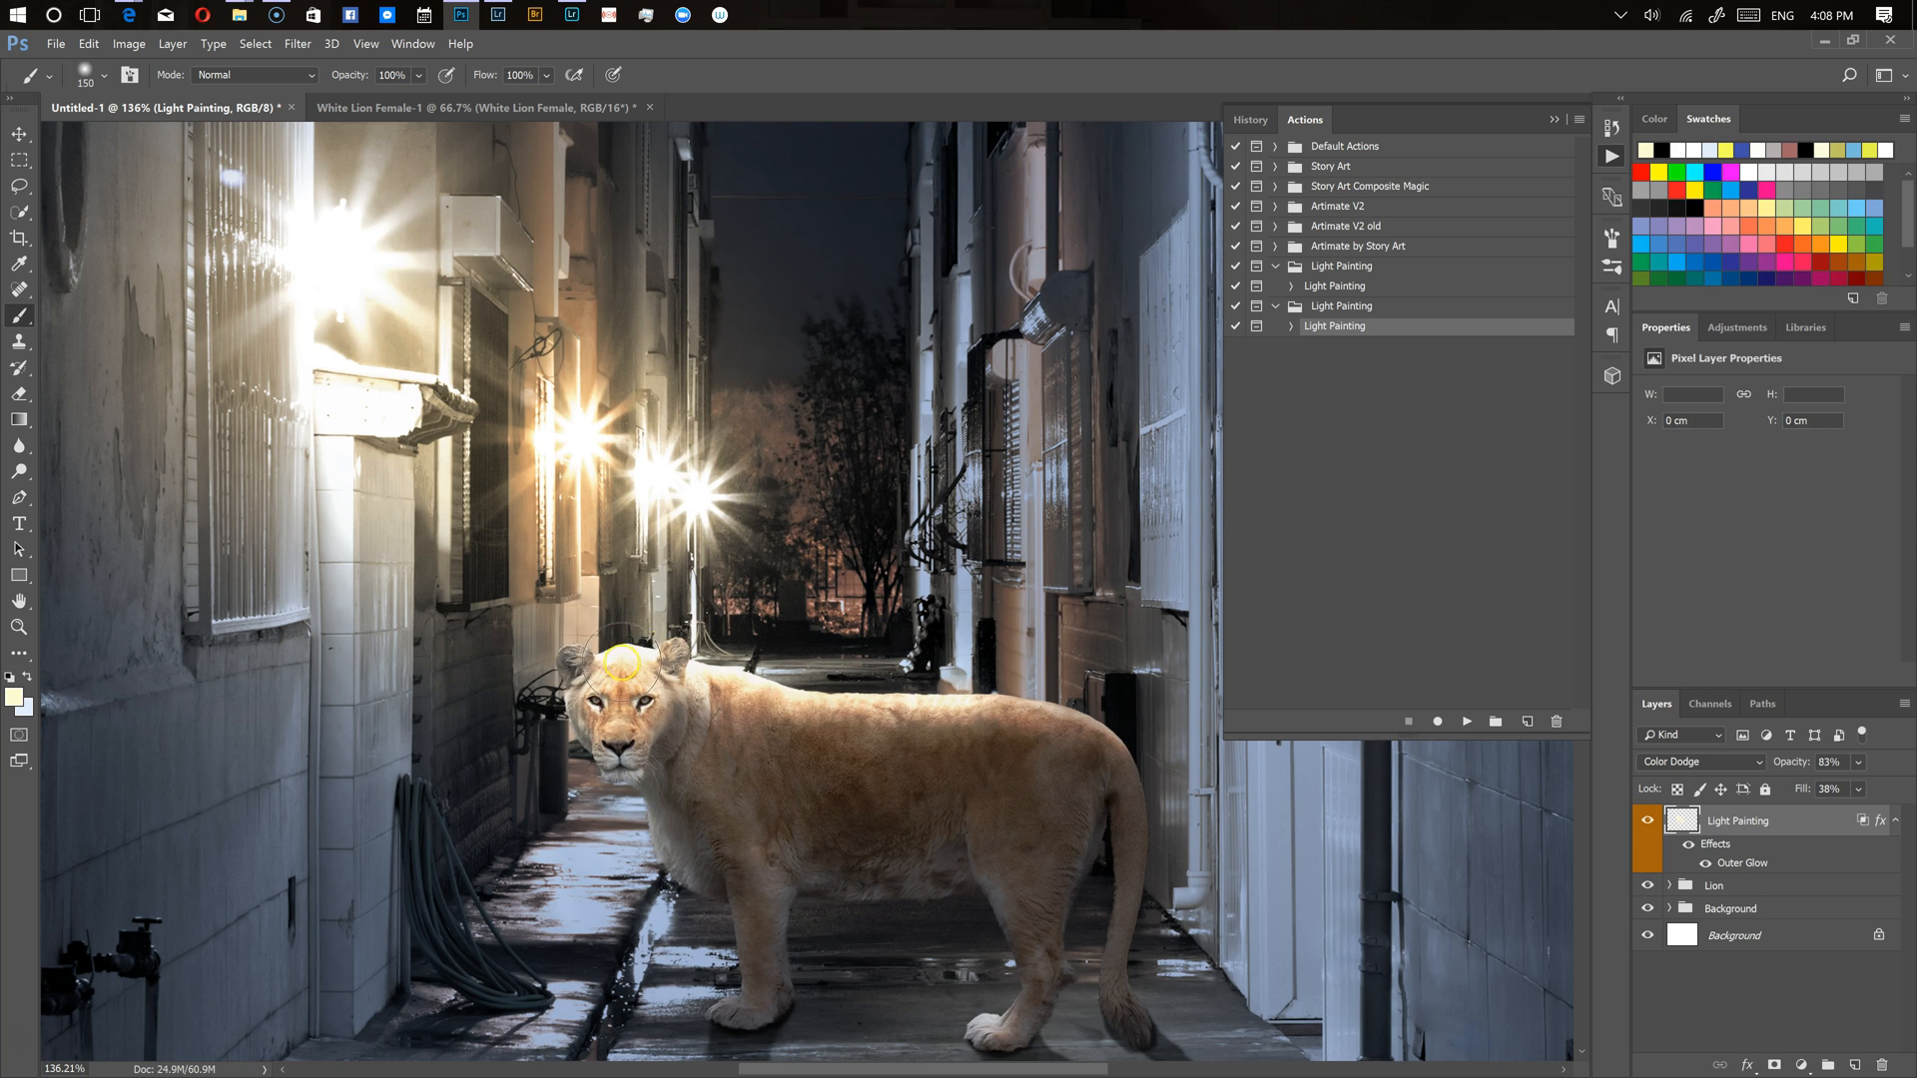
Paint light on the lion's chest and around its front leg, reducing the brush to 100 px and finishing at 150 px
key("bracketright")
key("bracketright")
left_click(688, 841)
key("bracketleft")
key("bracketleft")
key("bracketleft")
key("bracketleft")
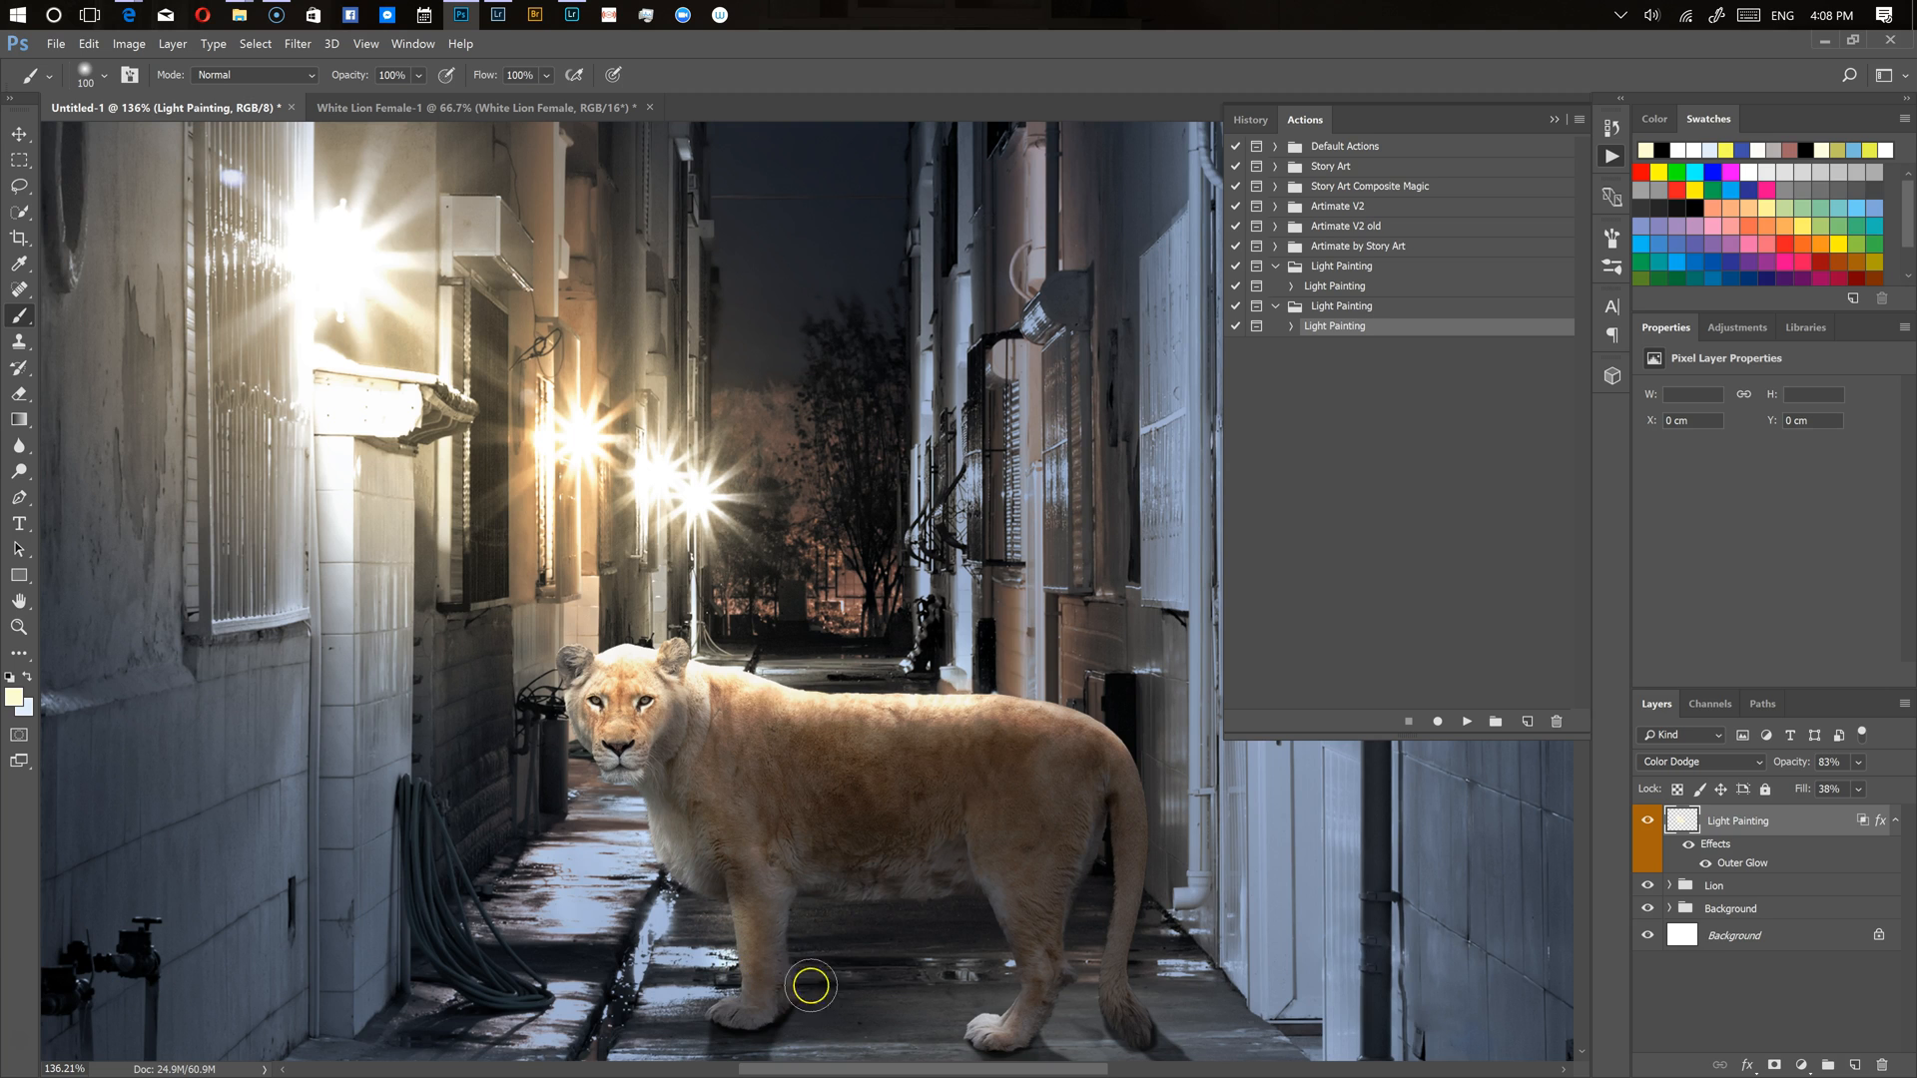
key("bracketright")
key("bracketright")
Clip the Light Painting layer to the Lion group below it with a clipping mask
left_click(1754, 892)
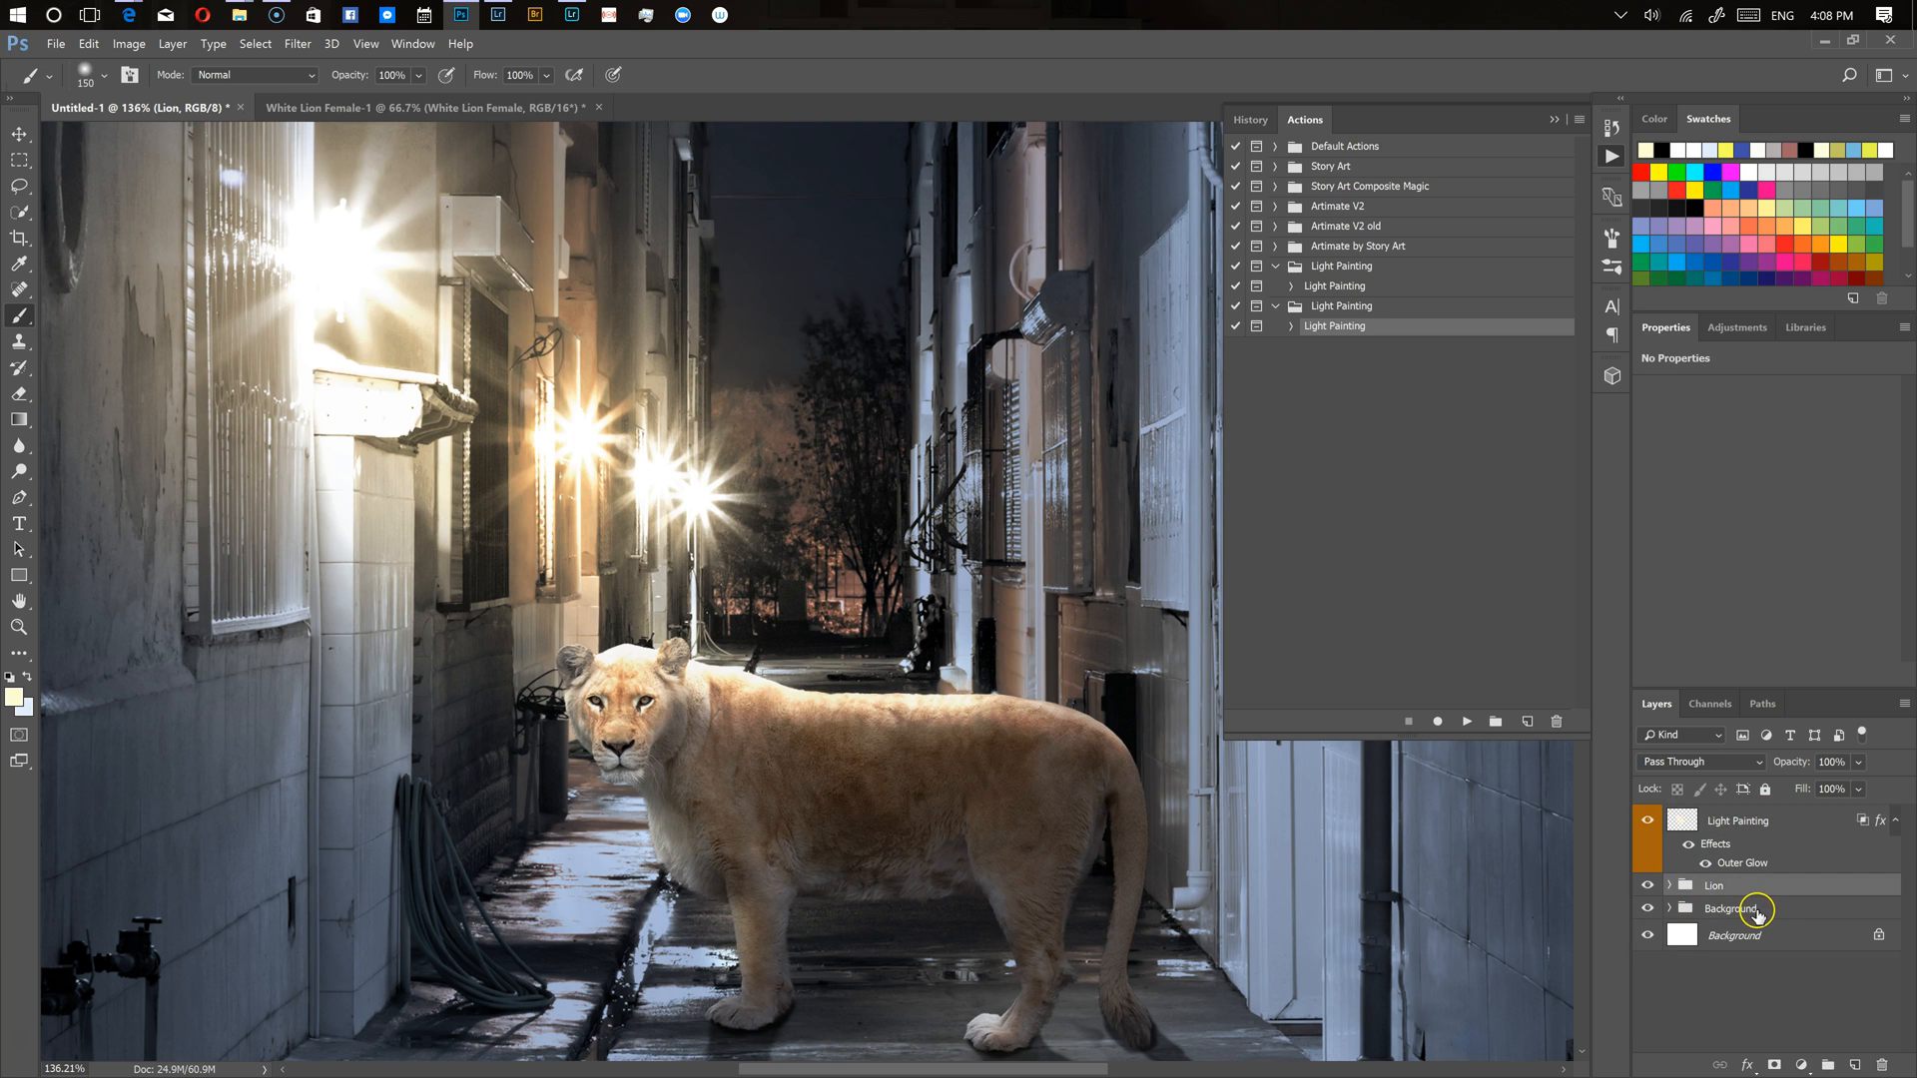
left_click(1799, 843)
right_click(1796, 833)
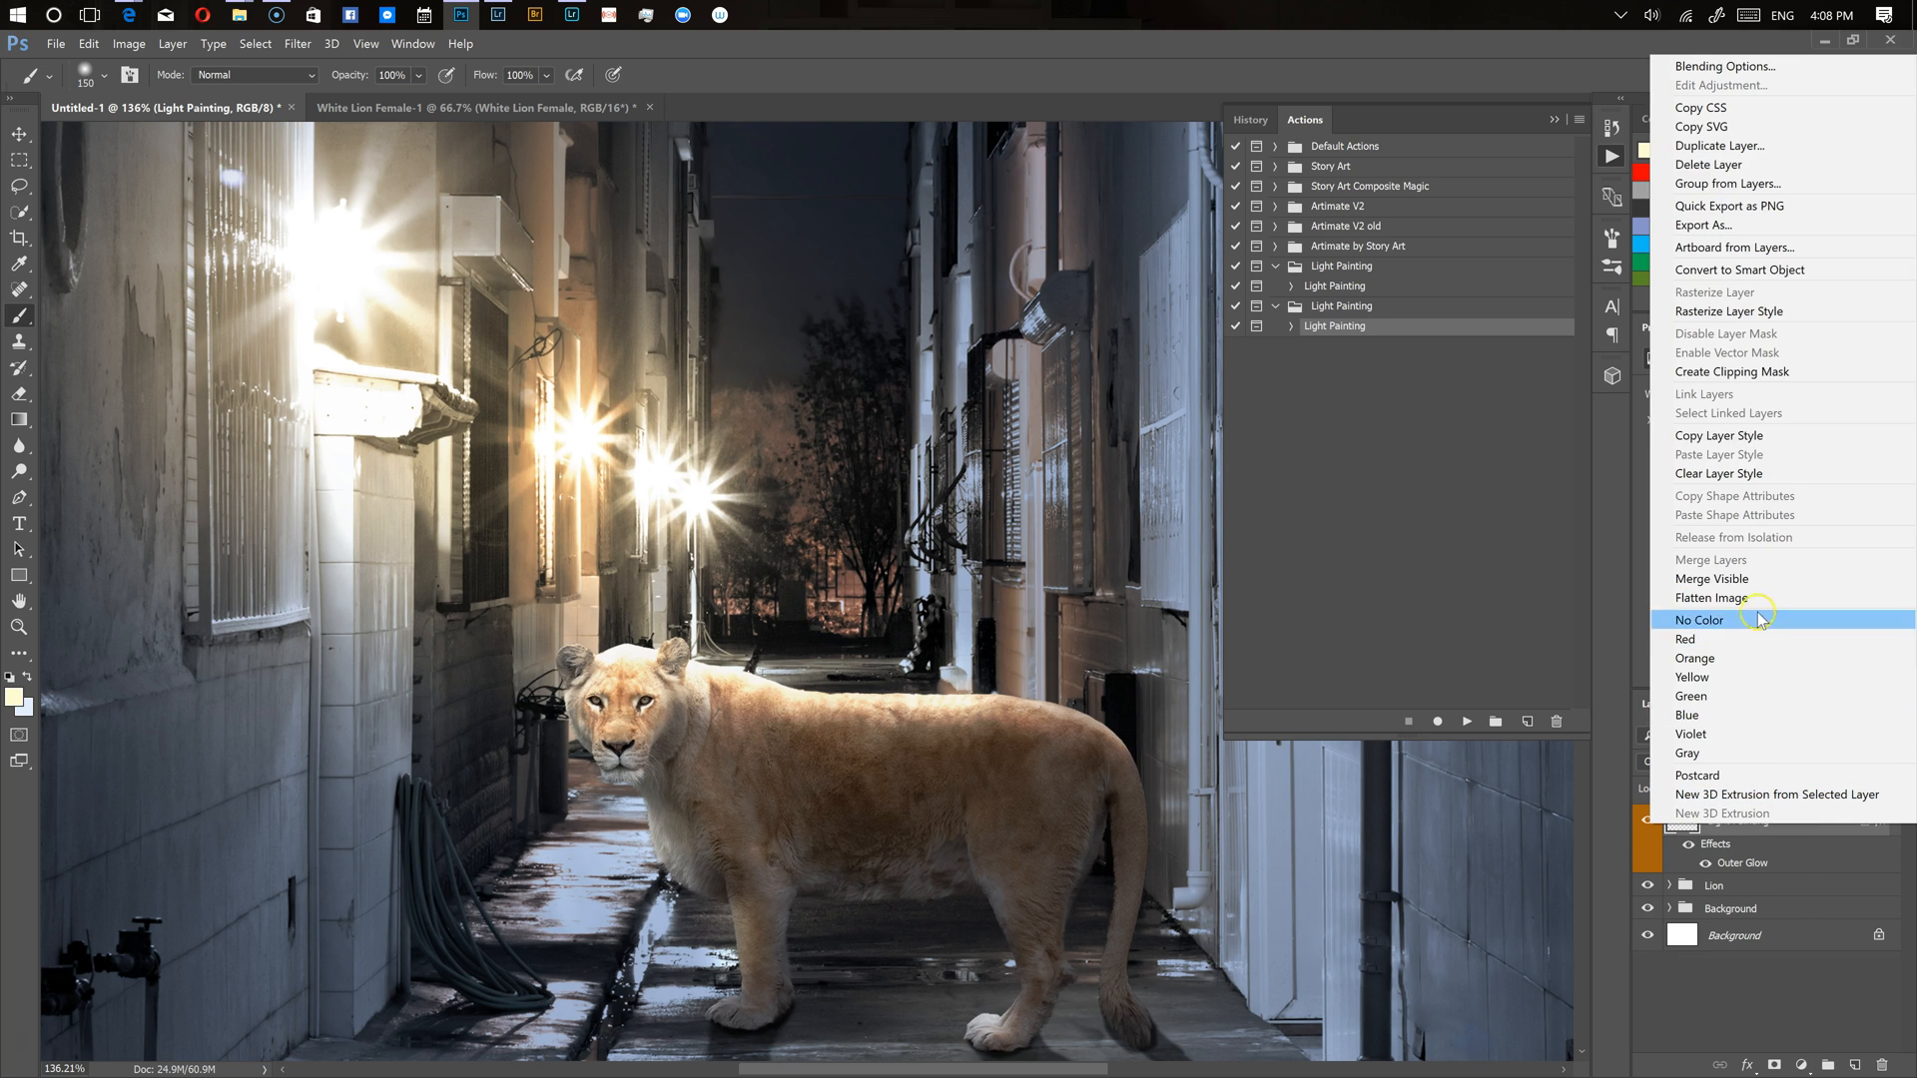
left_click(1757, 373)
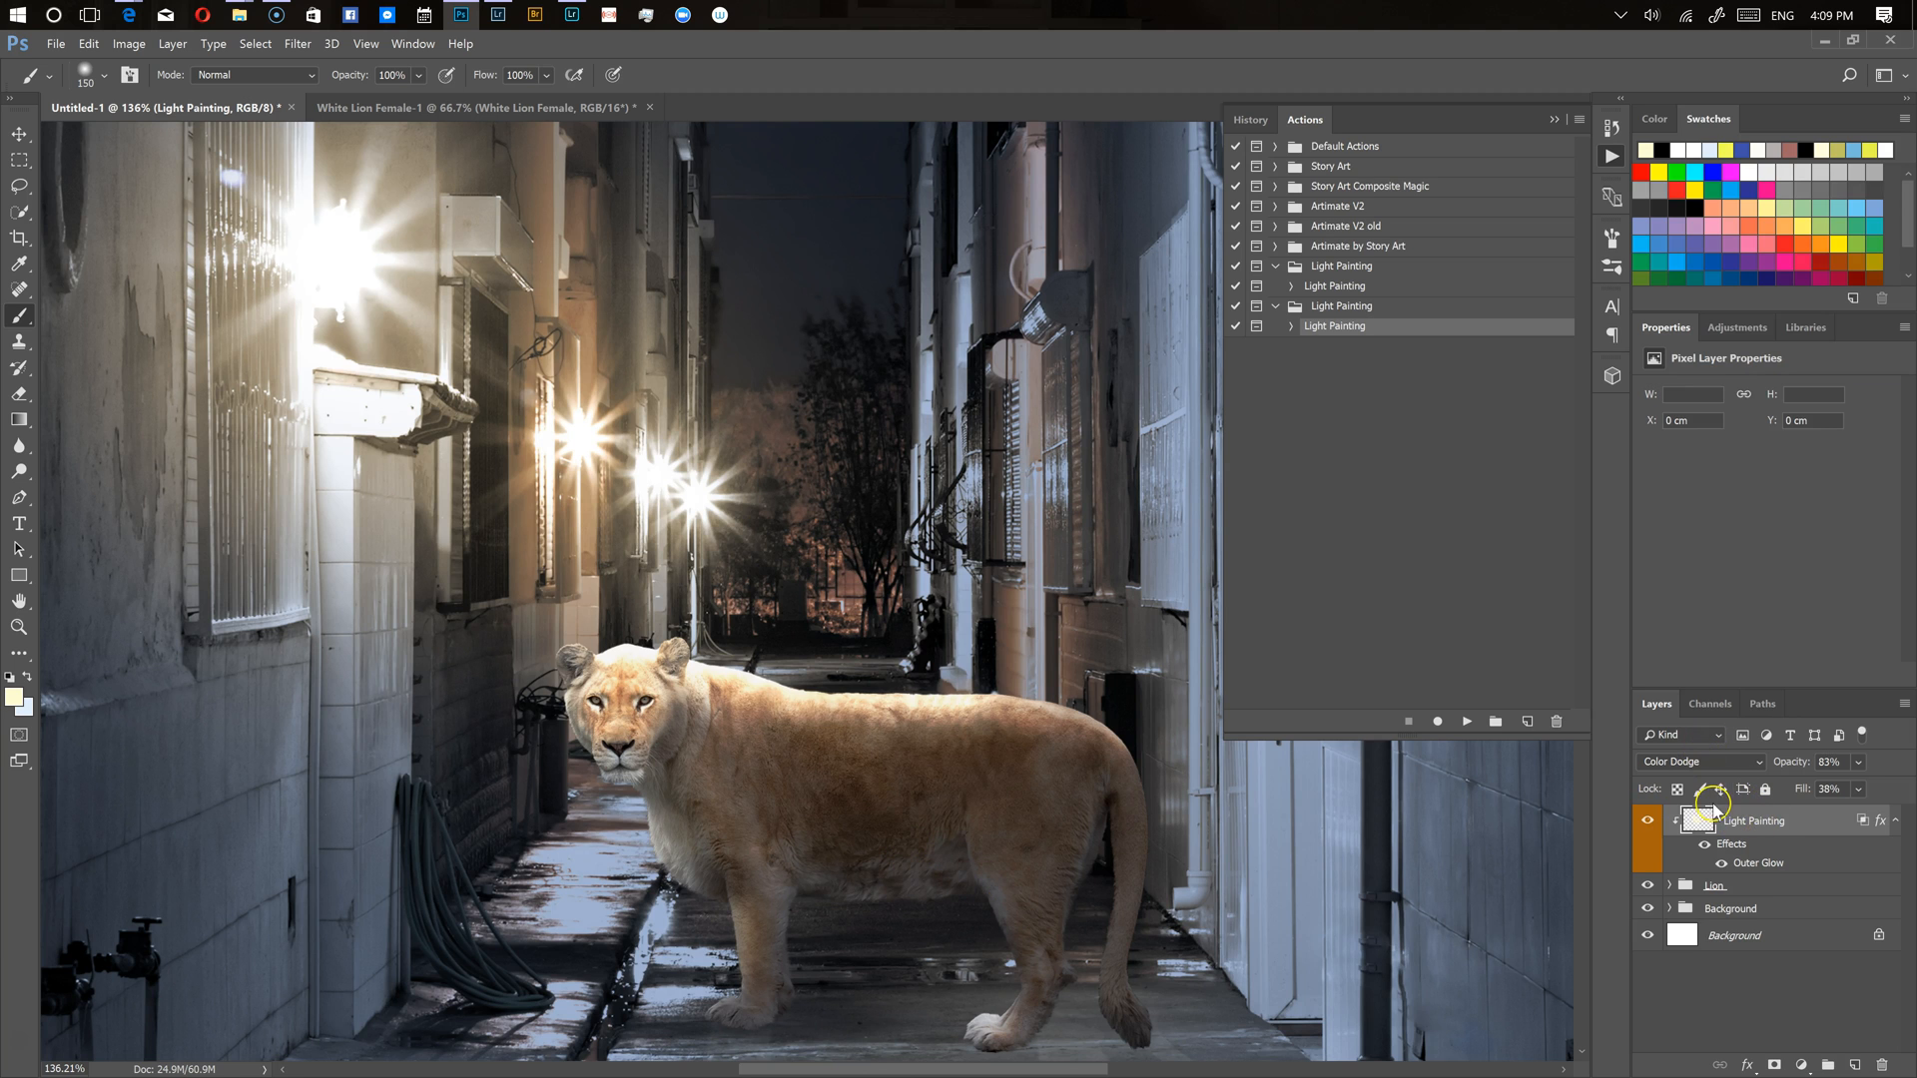
Release the Light Painting layer's clipping mask and collapse the list of actions
right_click(1772, 821)
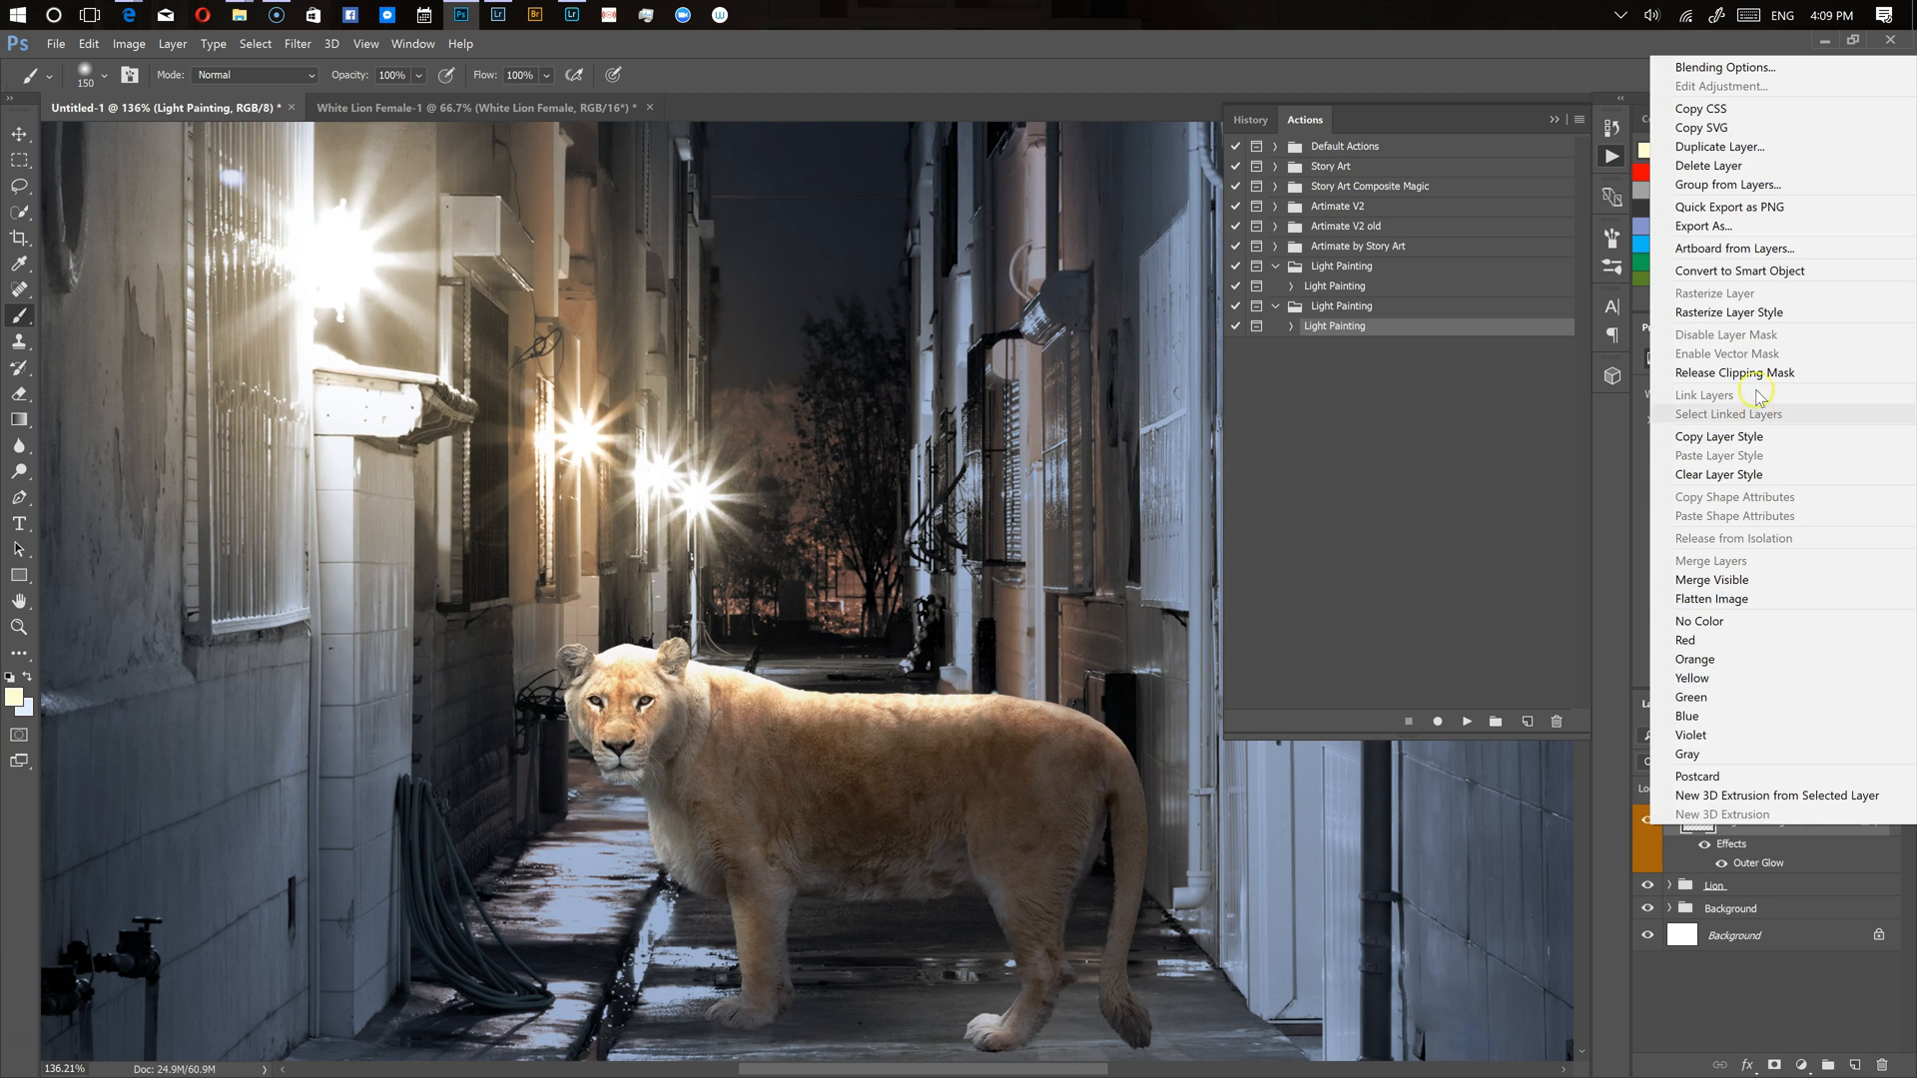
left_click(1761, 371)
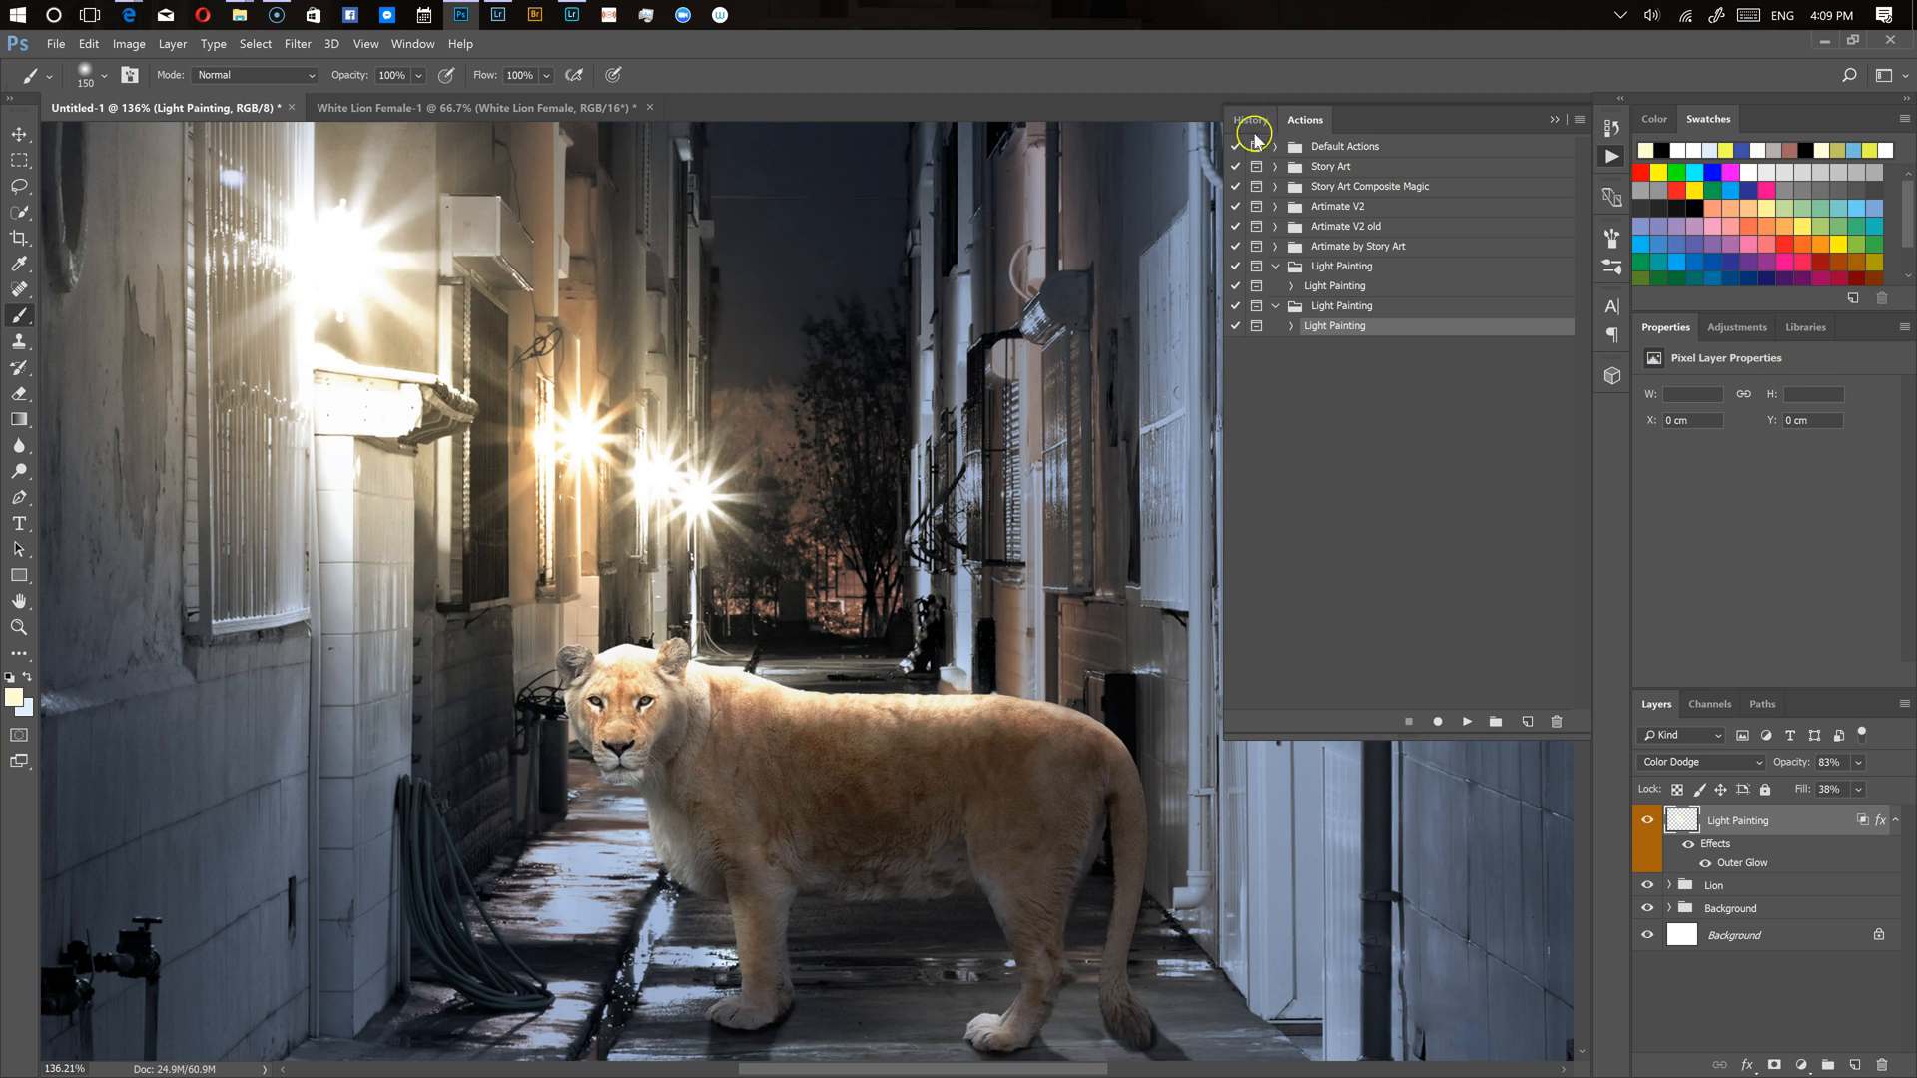
left_click(1318, 120)
scroll(1587, 734, "down", 2)
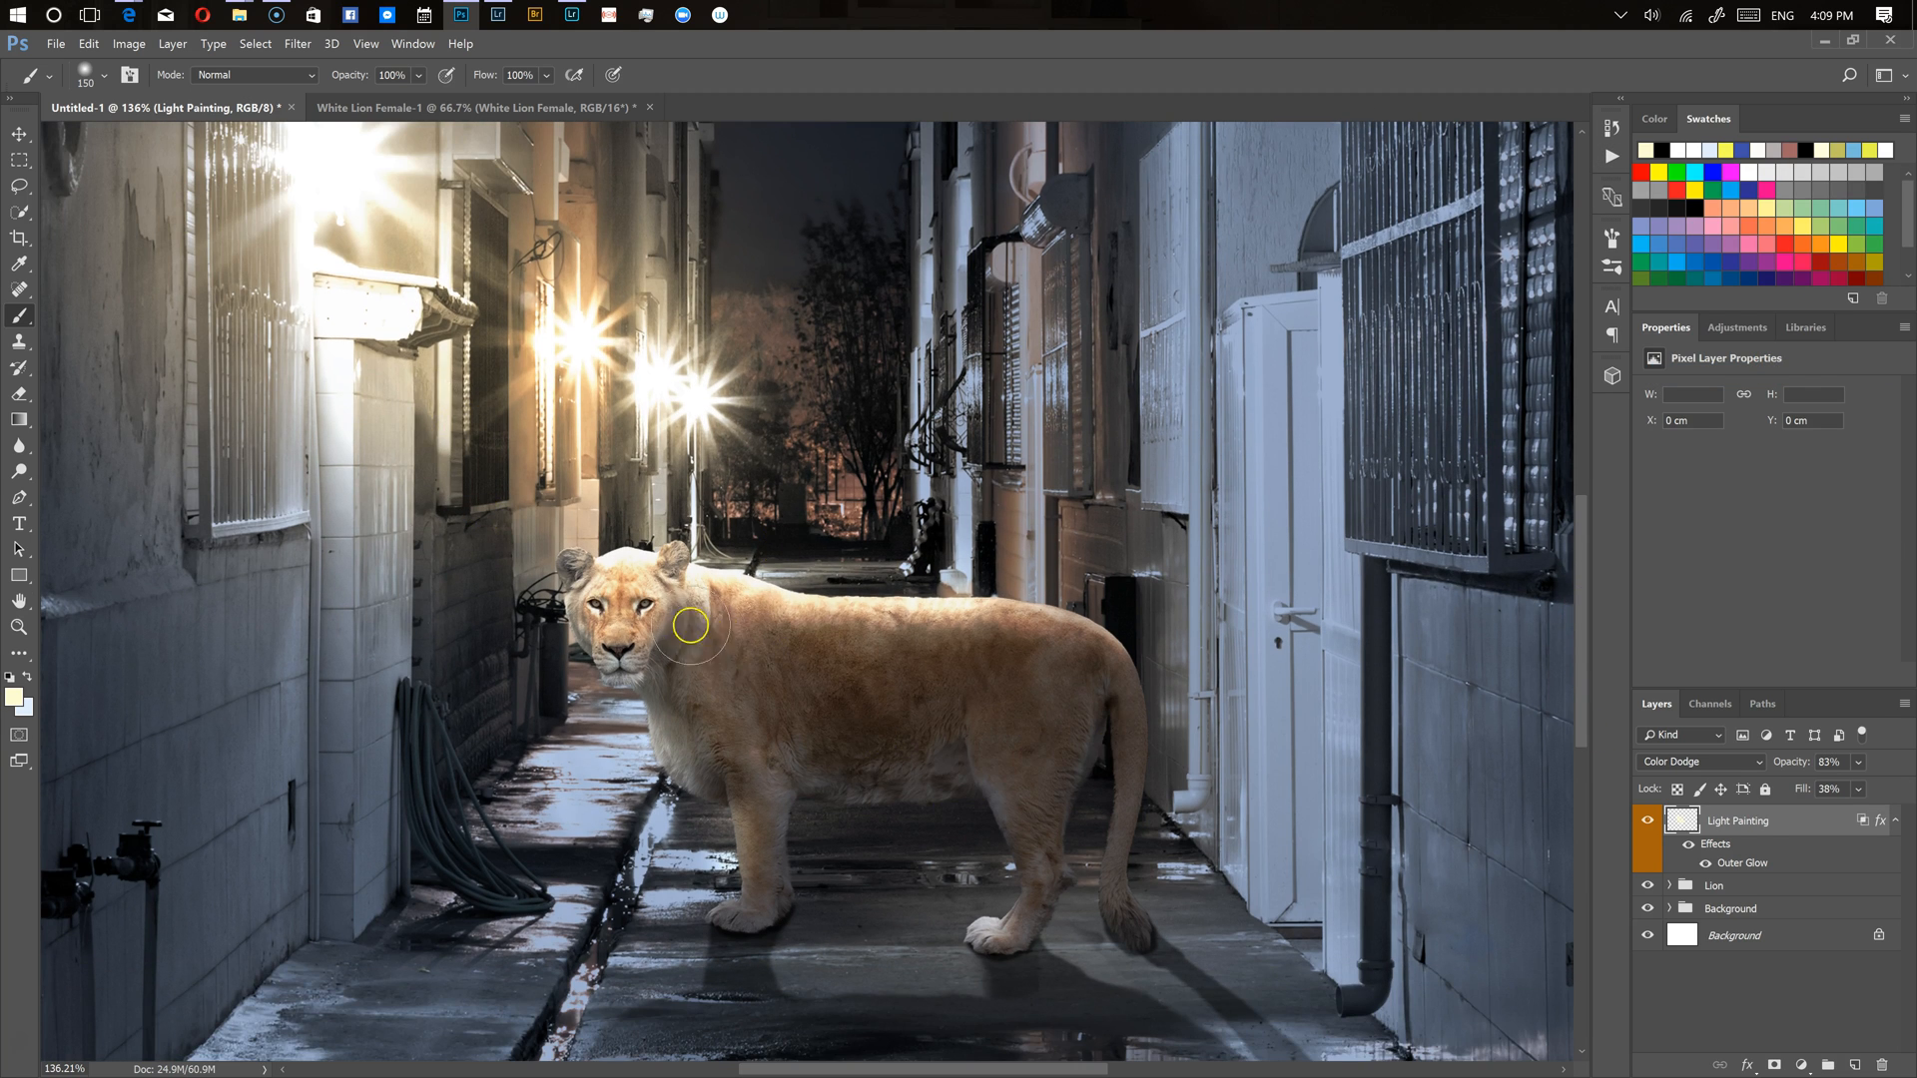
Fit the whole image in view and set the foreground colour to pale blue, cadbf6
key("bracketleft")
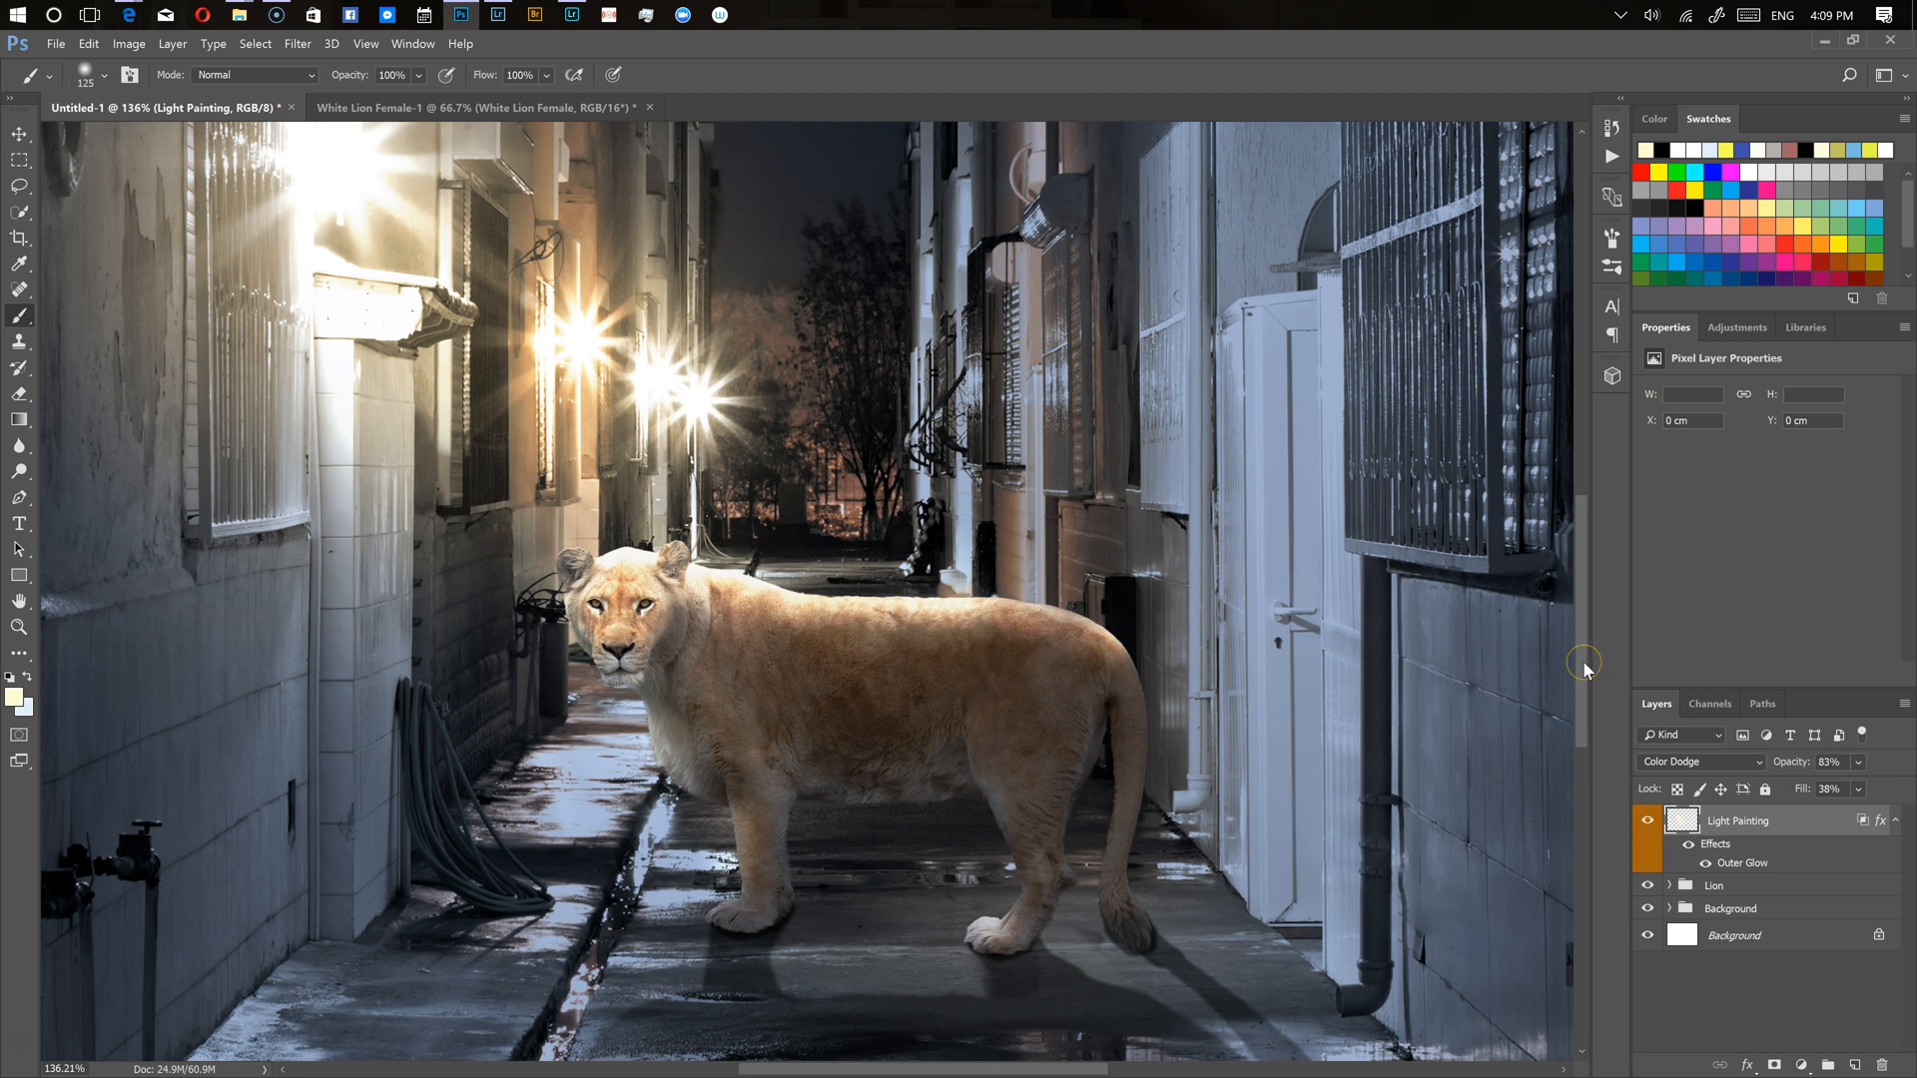
key("ctrl+0")
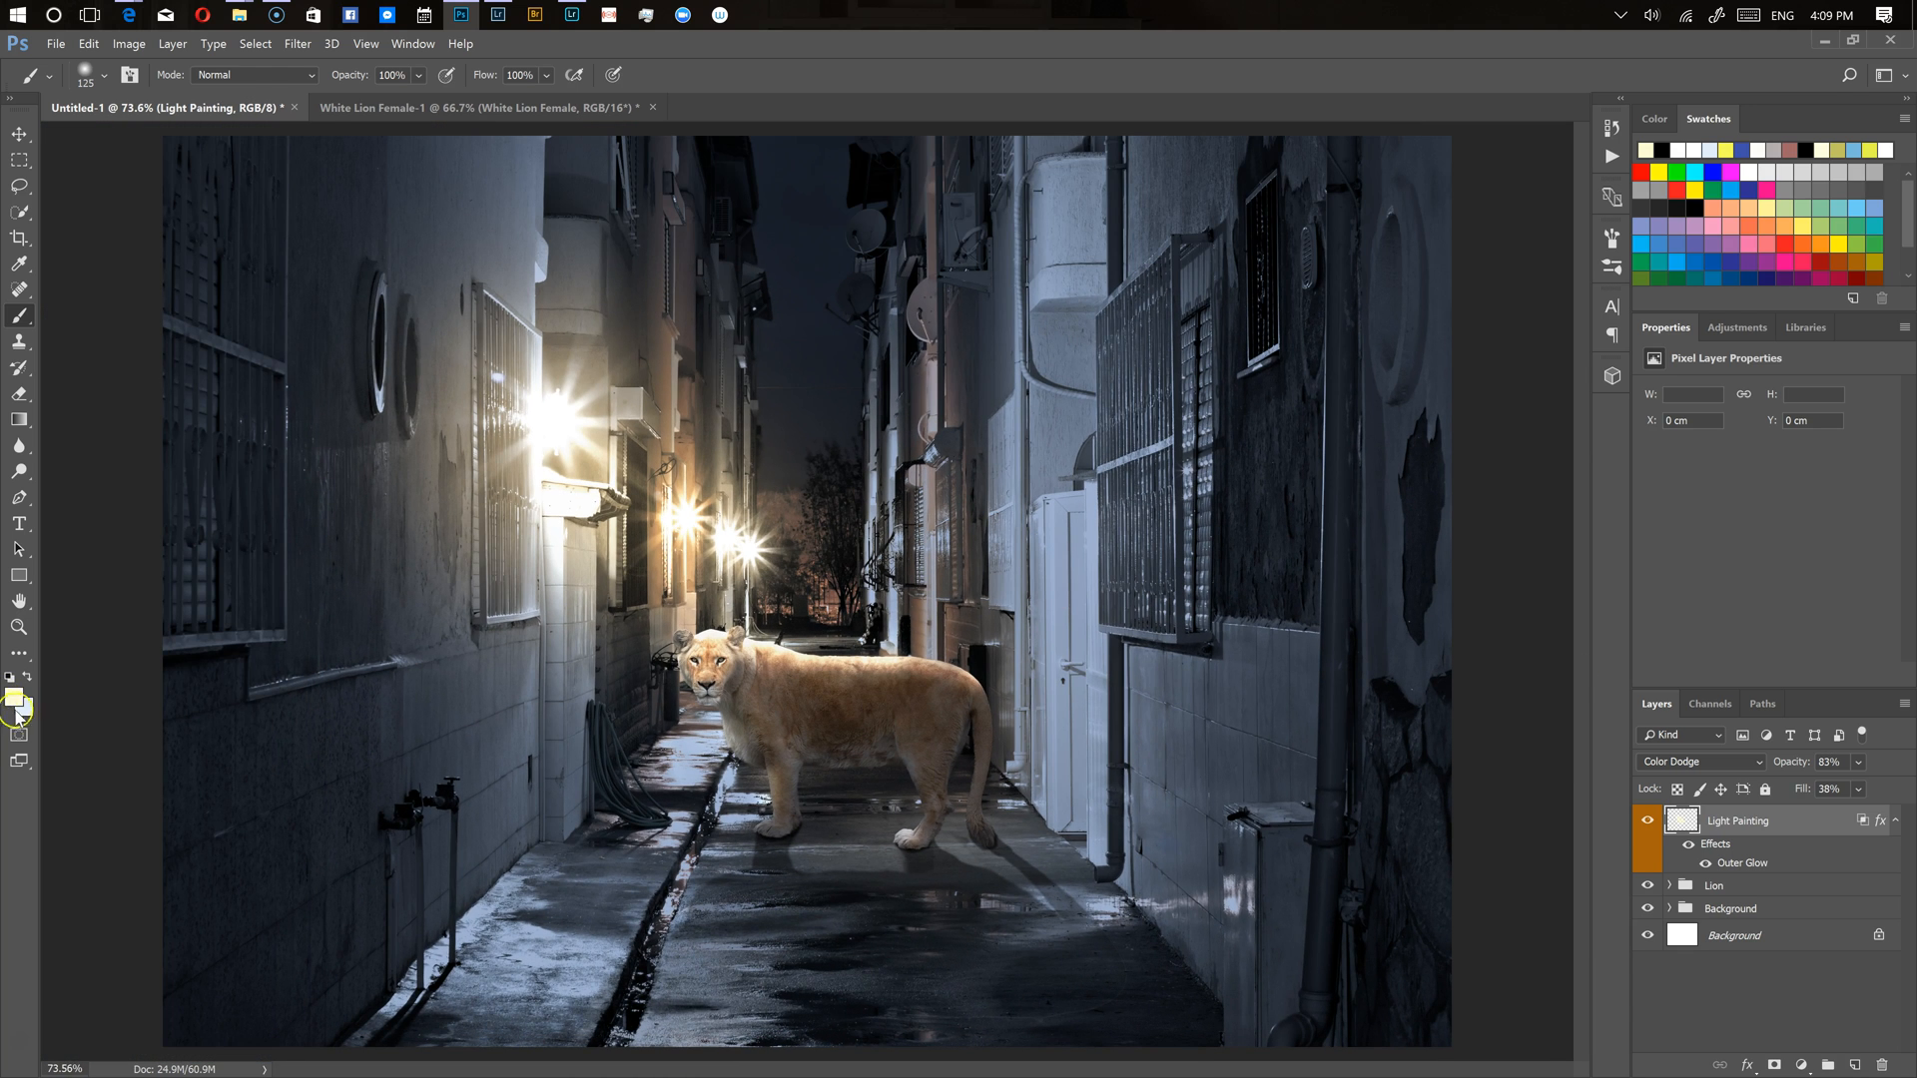
left_click(14, 698)
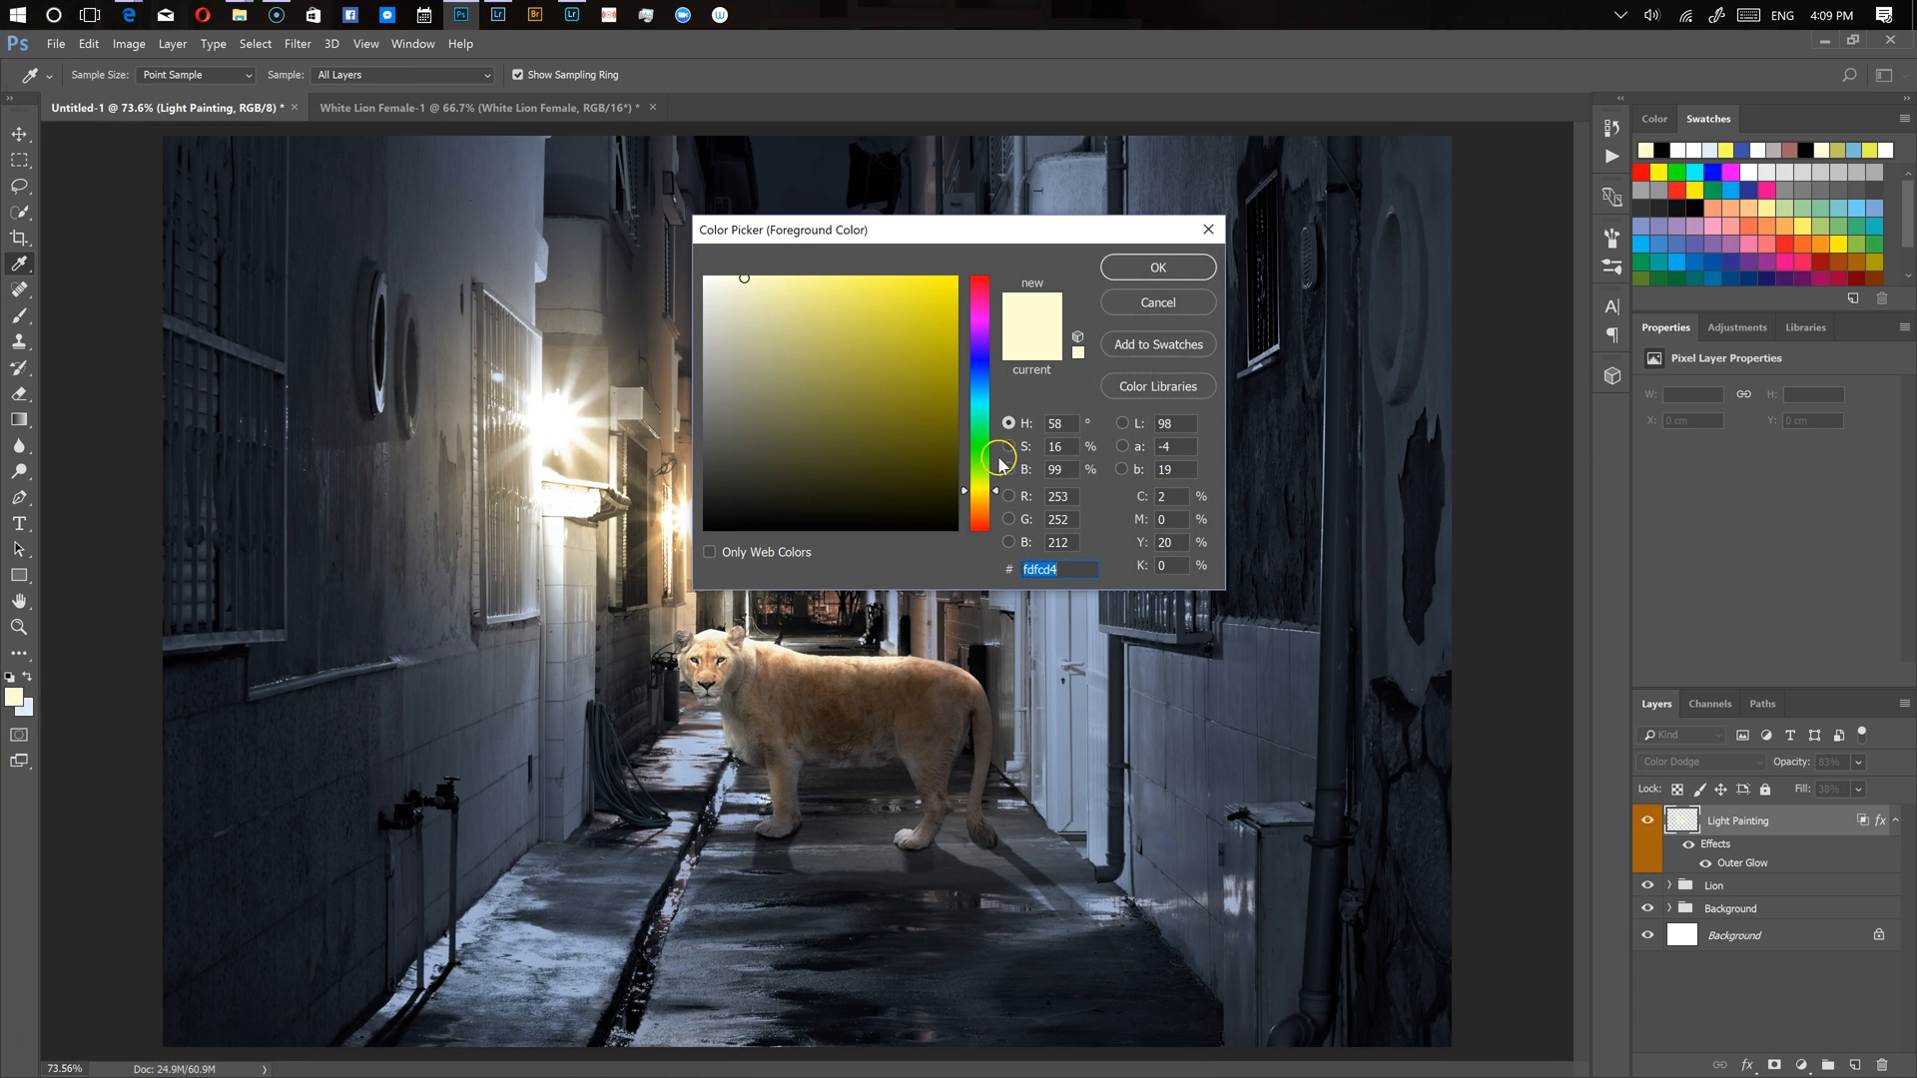
left_click_drag(998, 488, 996, 389)
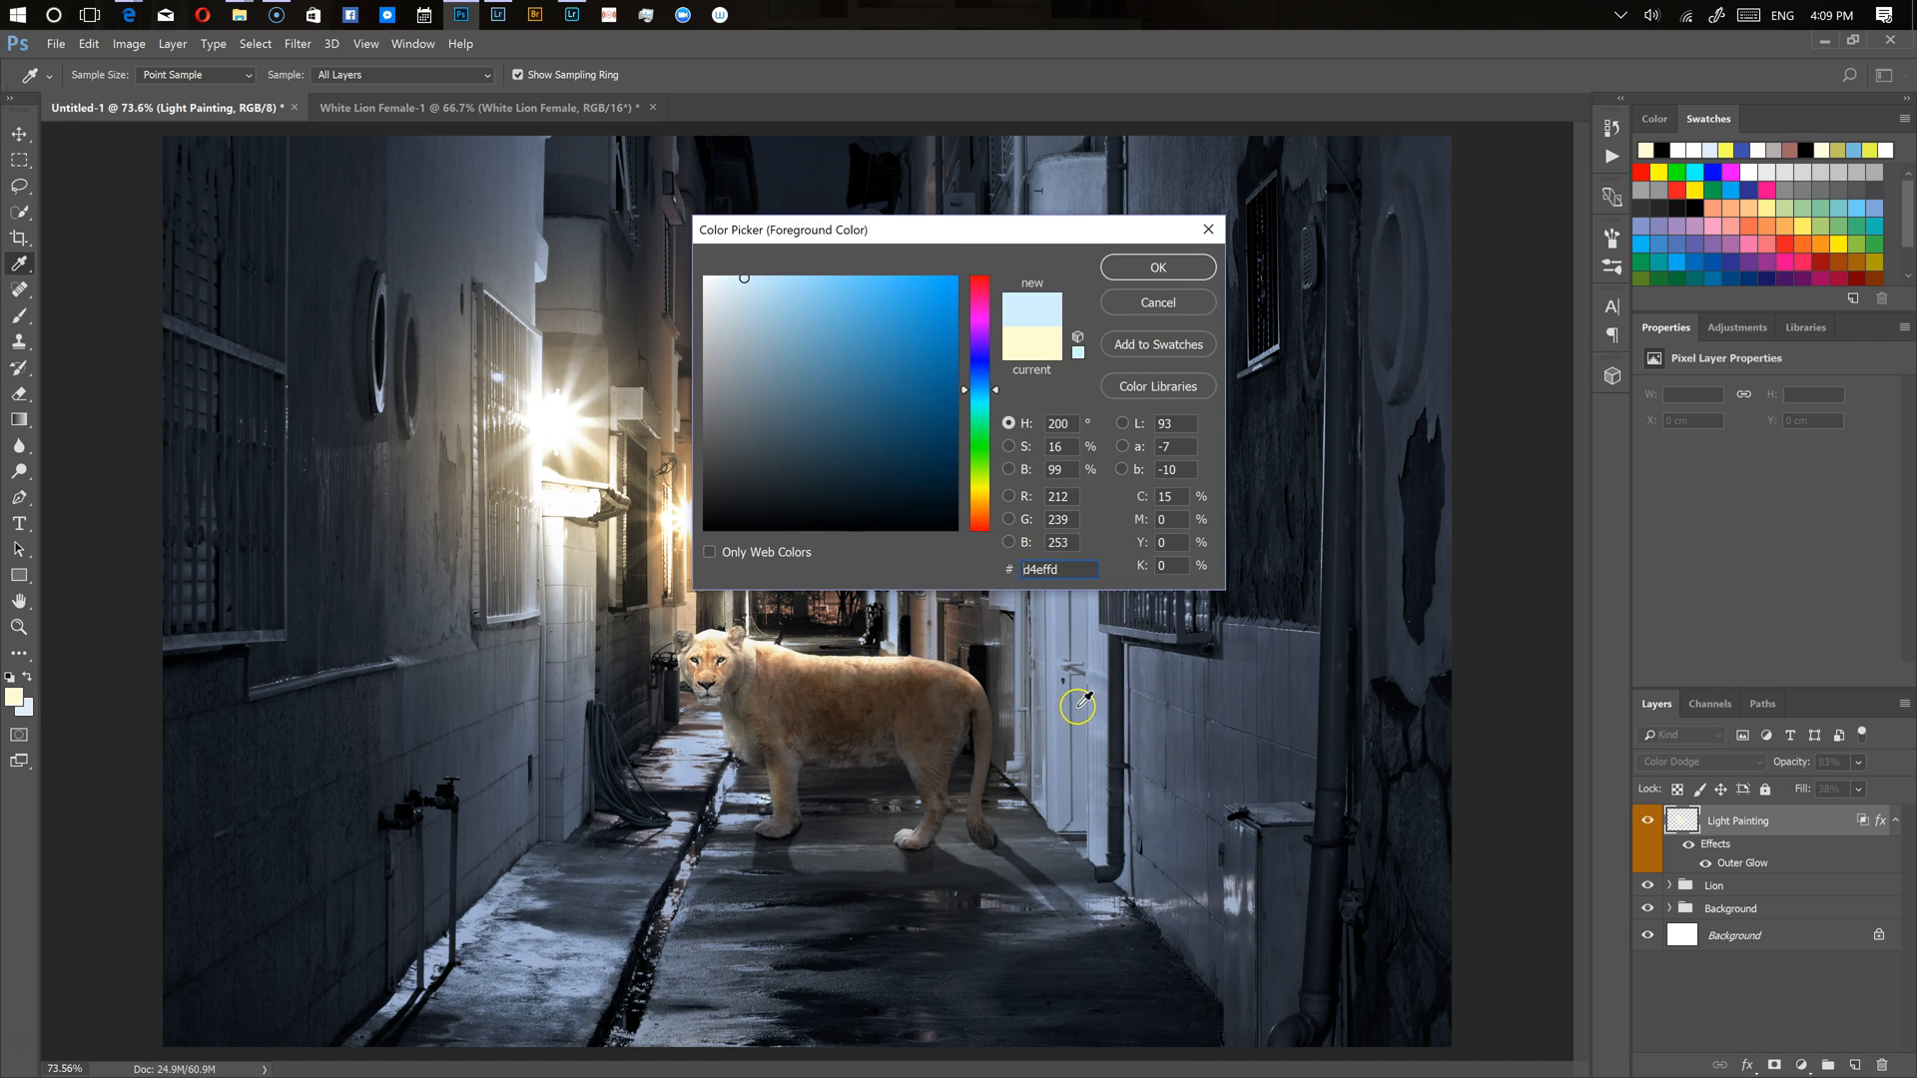
left_click_drag(1078, 705, 1076, 709)
left_click(758, 315)
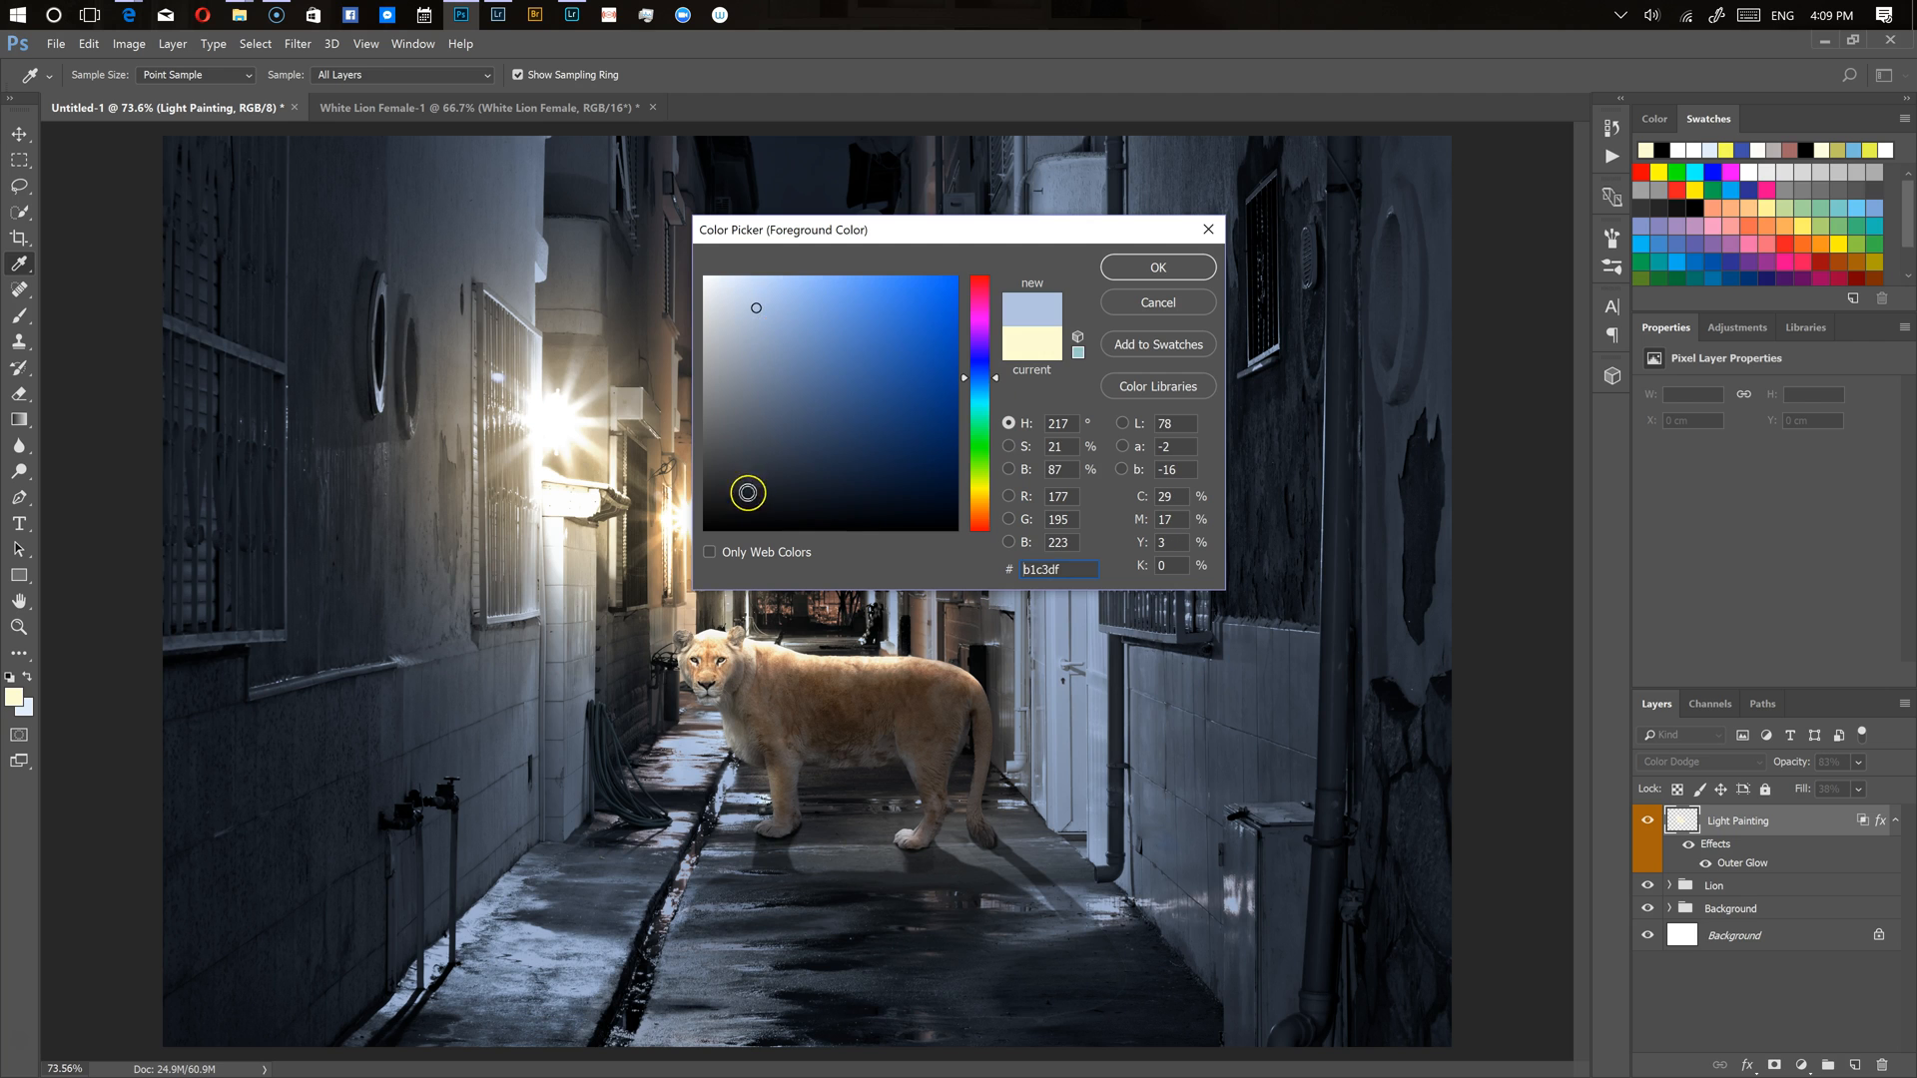
left_click(748, 285)
left_click(1173, 267)
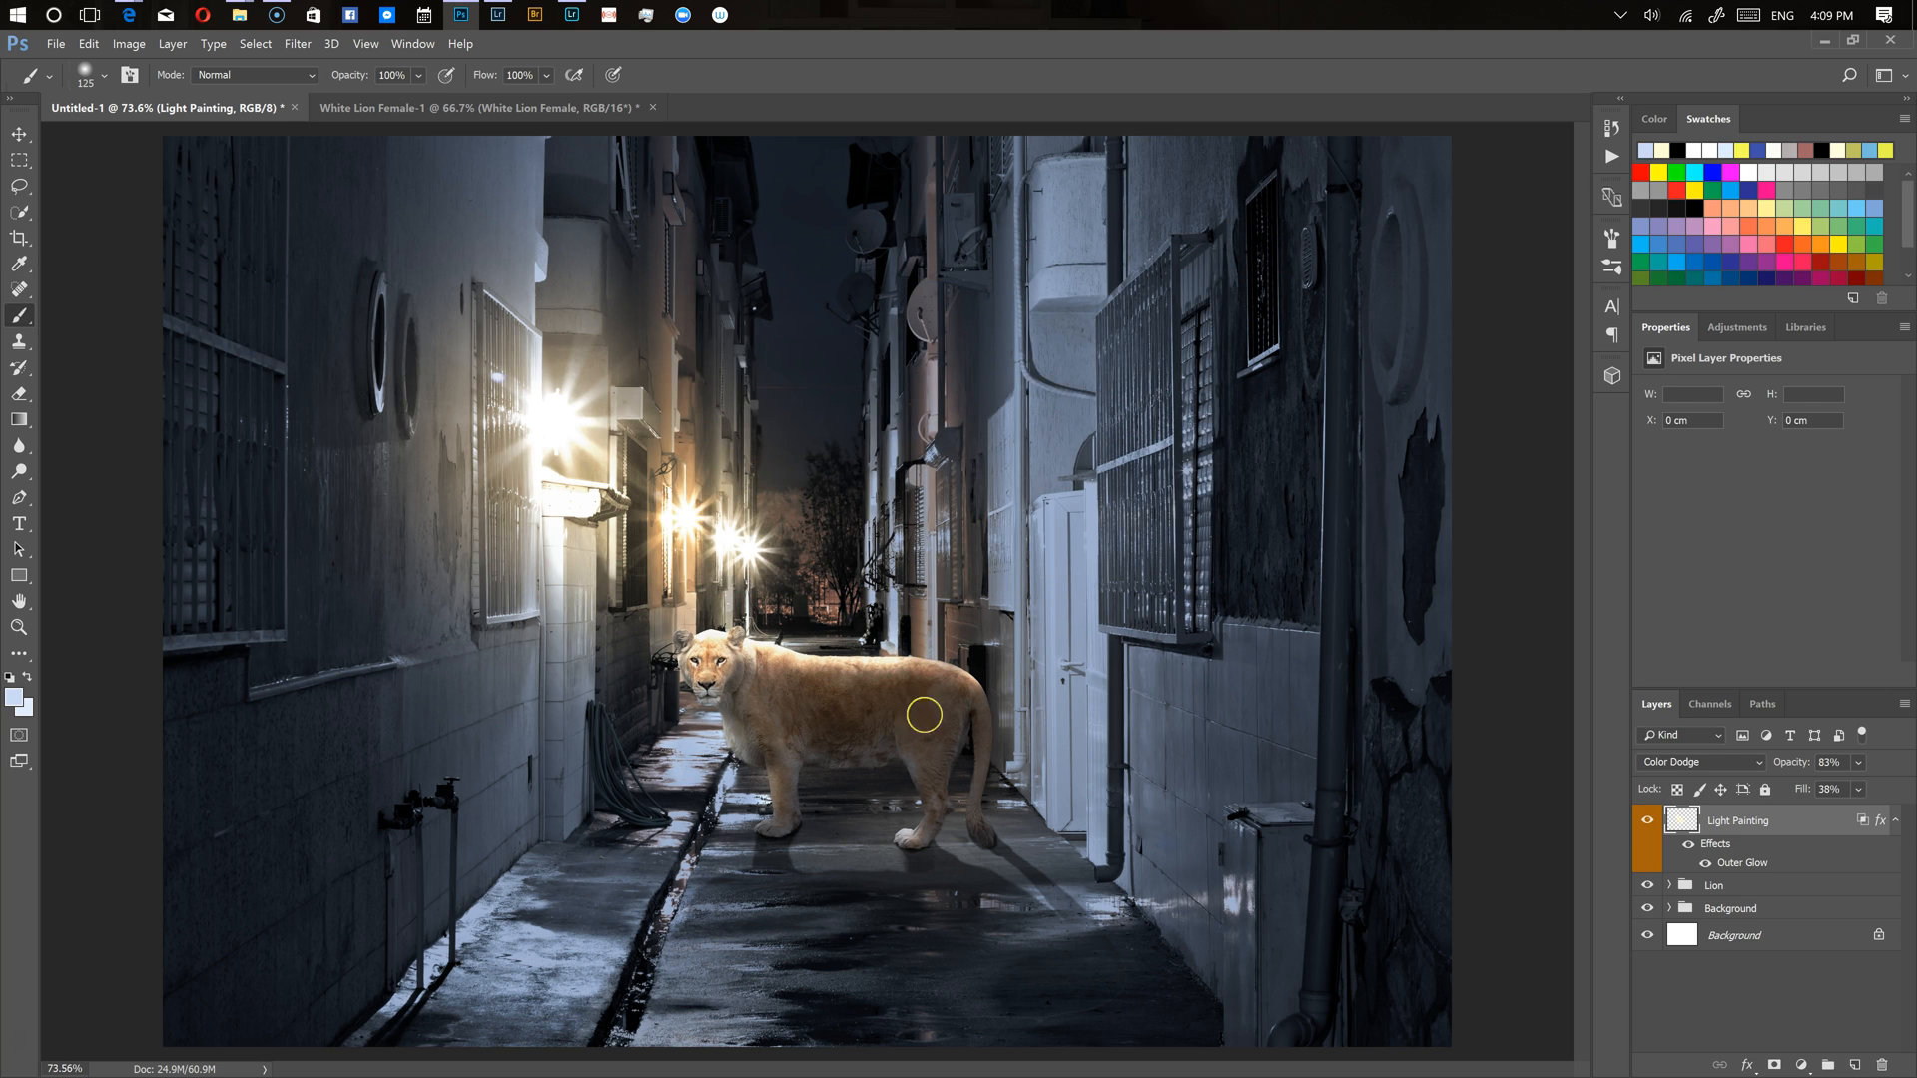
Paint pale blue light around the lion's hind leg and tail with the soft brush at 200 px
key("bracketright")
key("bracketright")
key("bracketright")
left_click_drag(980, 786, 995, 803)
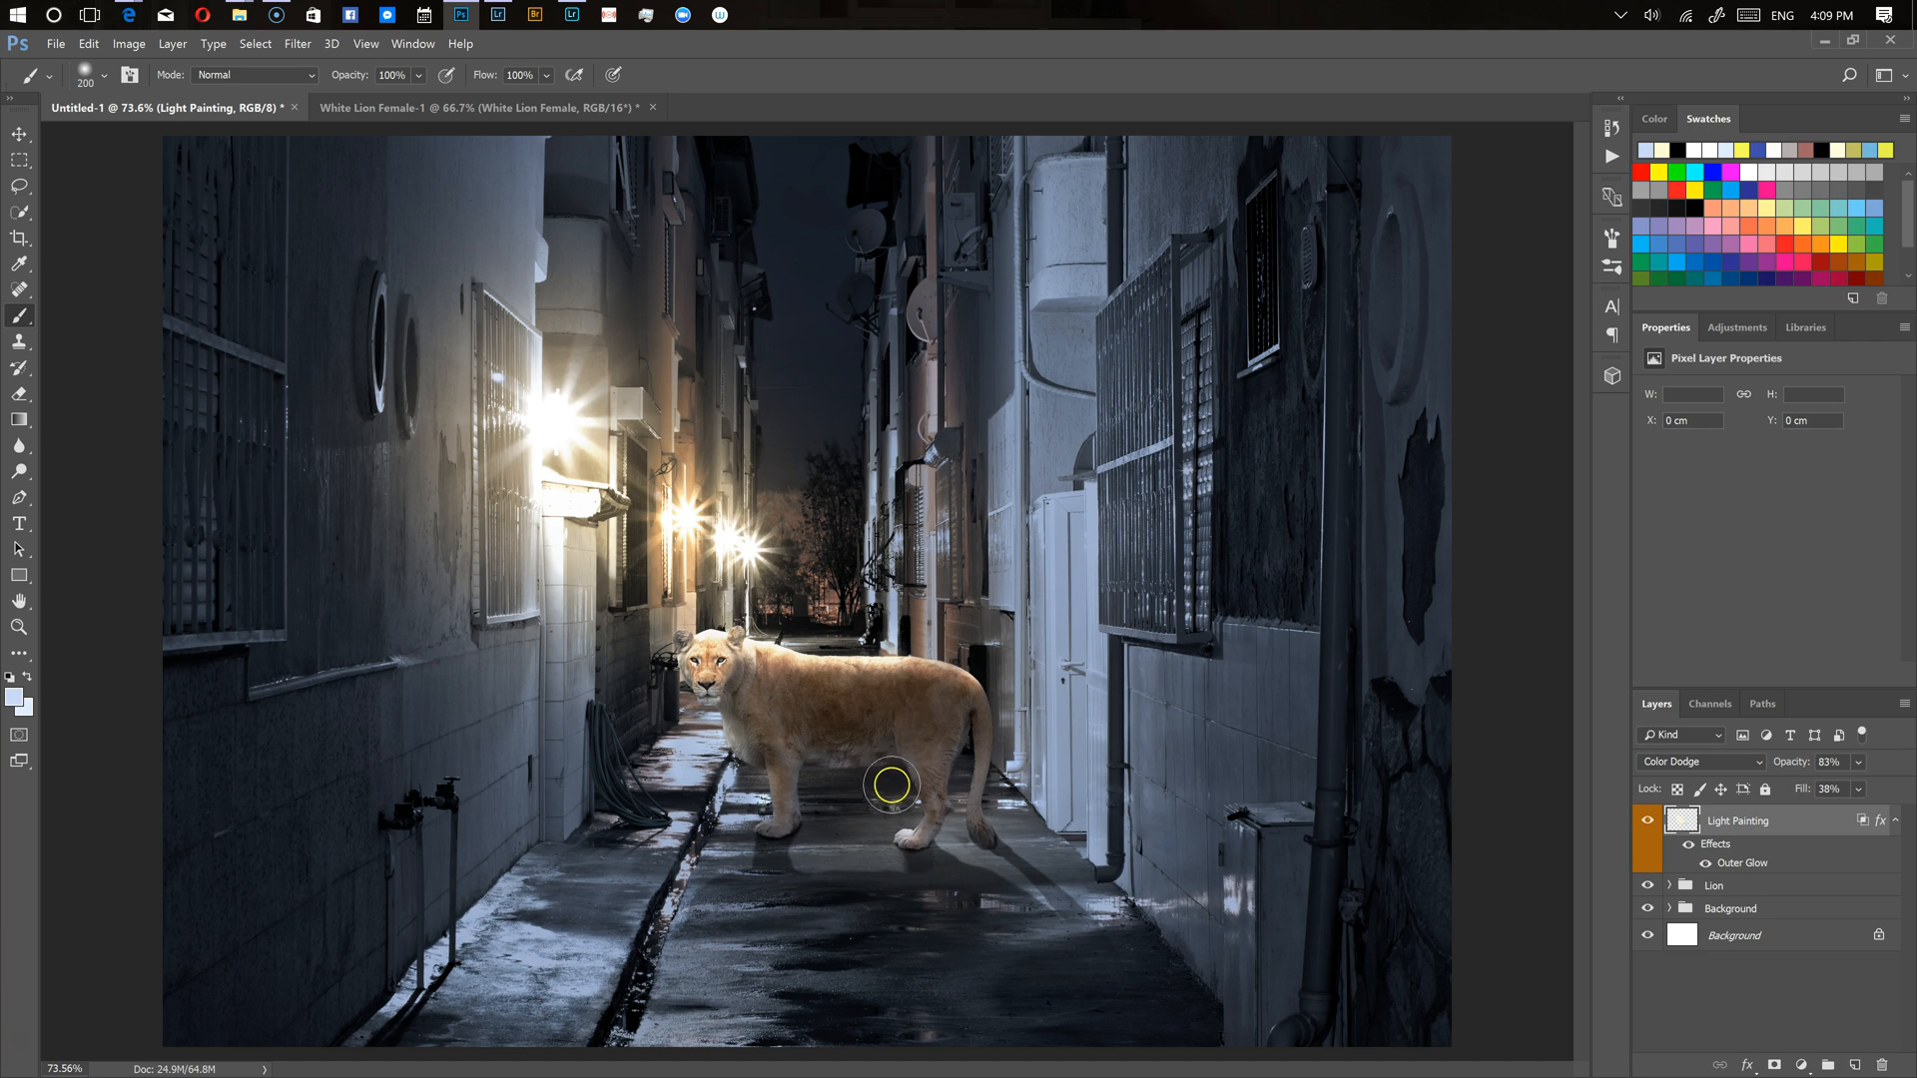
Paint light on the ground around the lion's paws, enlarging the soft brush to 600 px and reducing it to 400 px
key("bracketright")
key("bracketright")
key("bracketright")
key("bracketright")
key("bracketright")
key("bracketright")
key("bracketright")
key("bracketright")
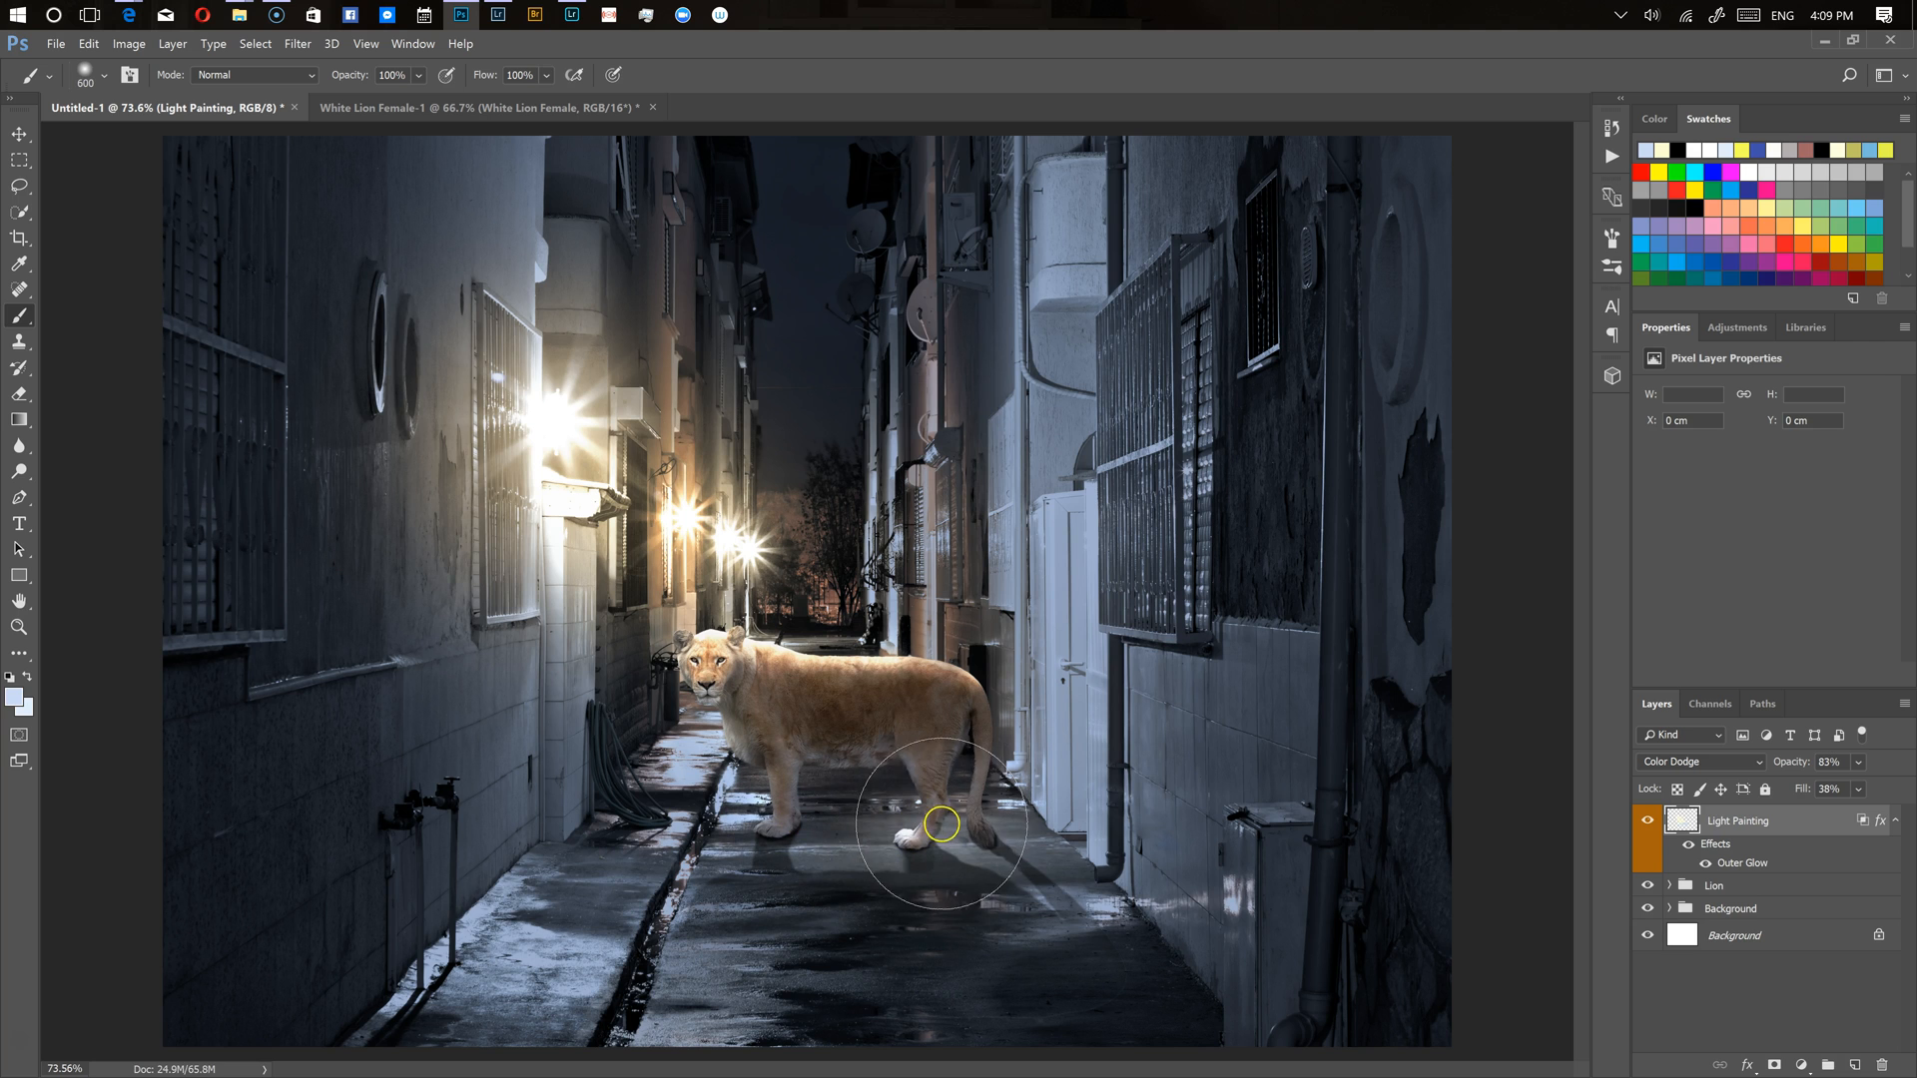
key("bracketleft")
key("bracketleft")
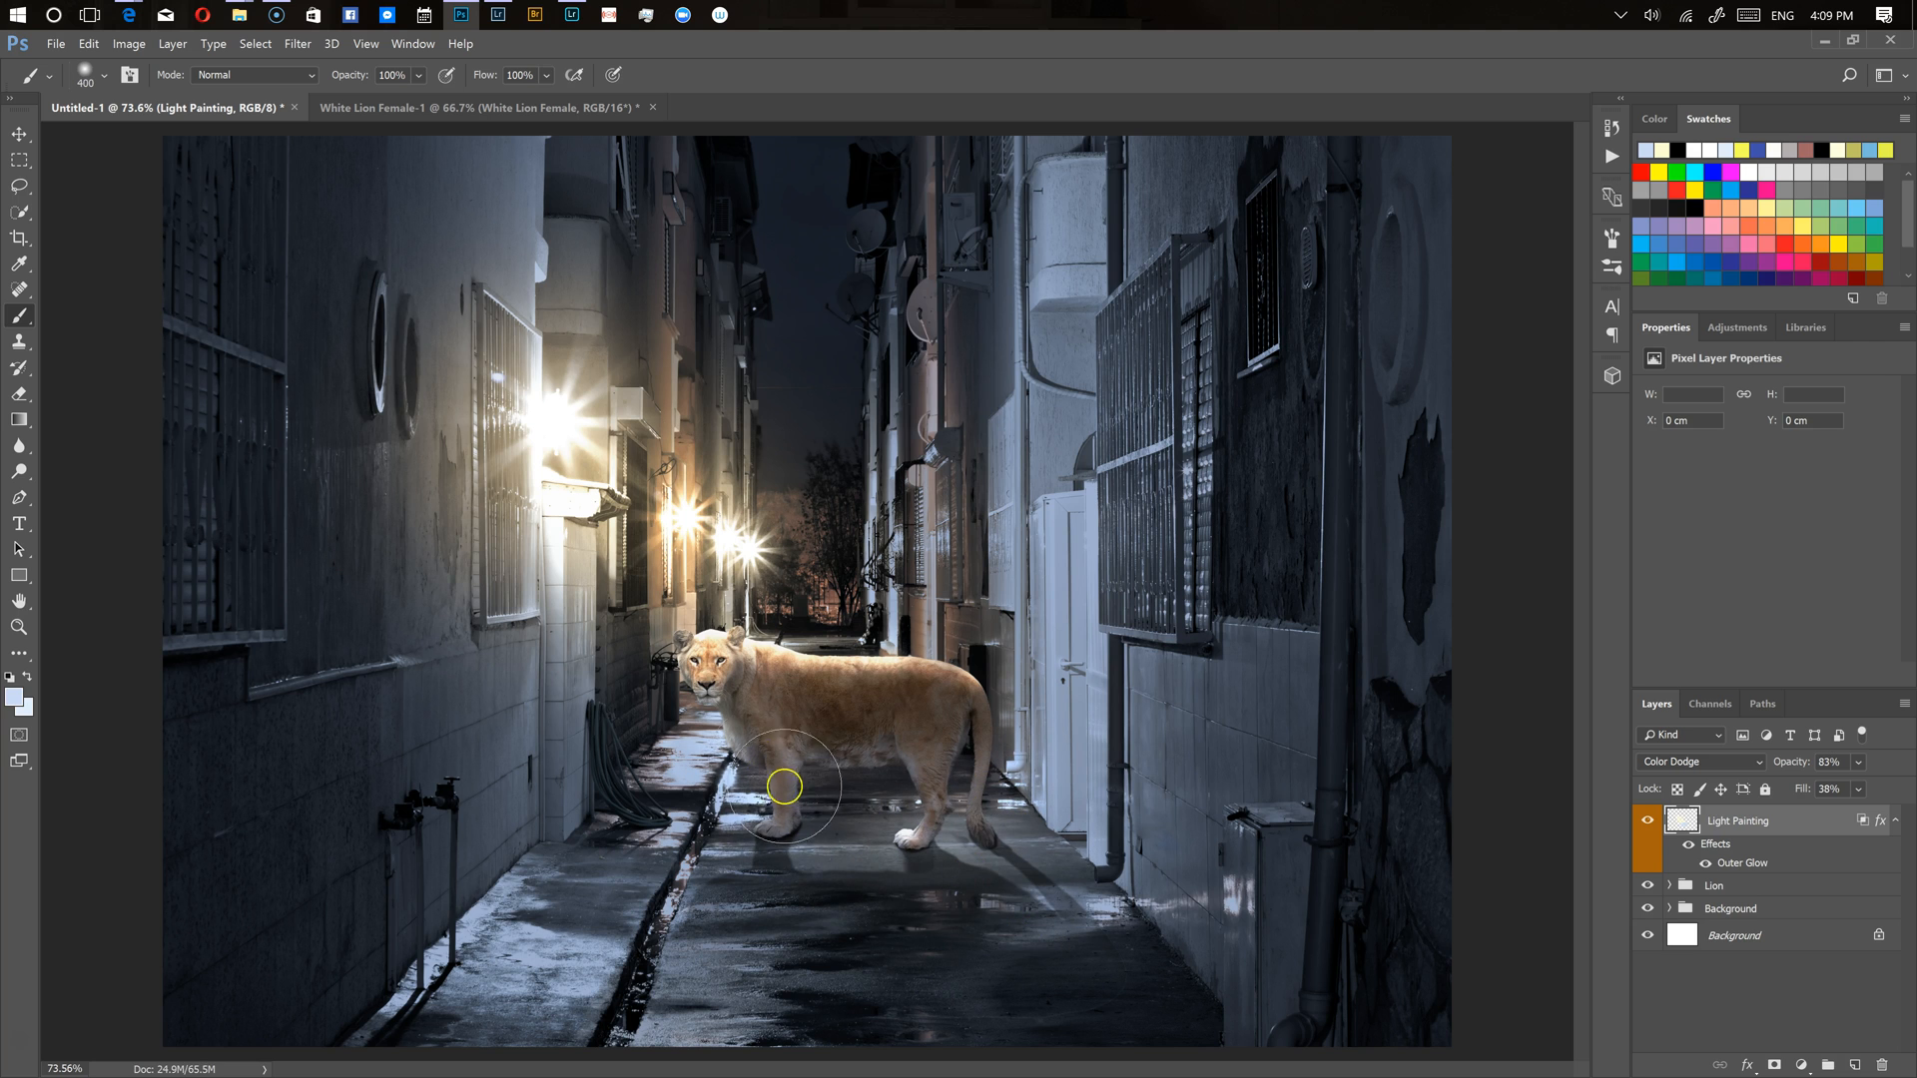
Paint light on the right-hand building wall with a 250 px brush, and on the left side of the alley at 600 px
key("bracketleft")
key("bracketleft")
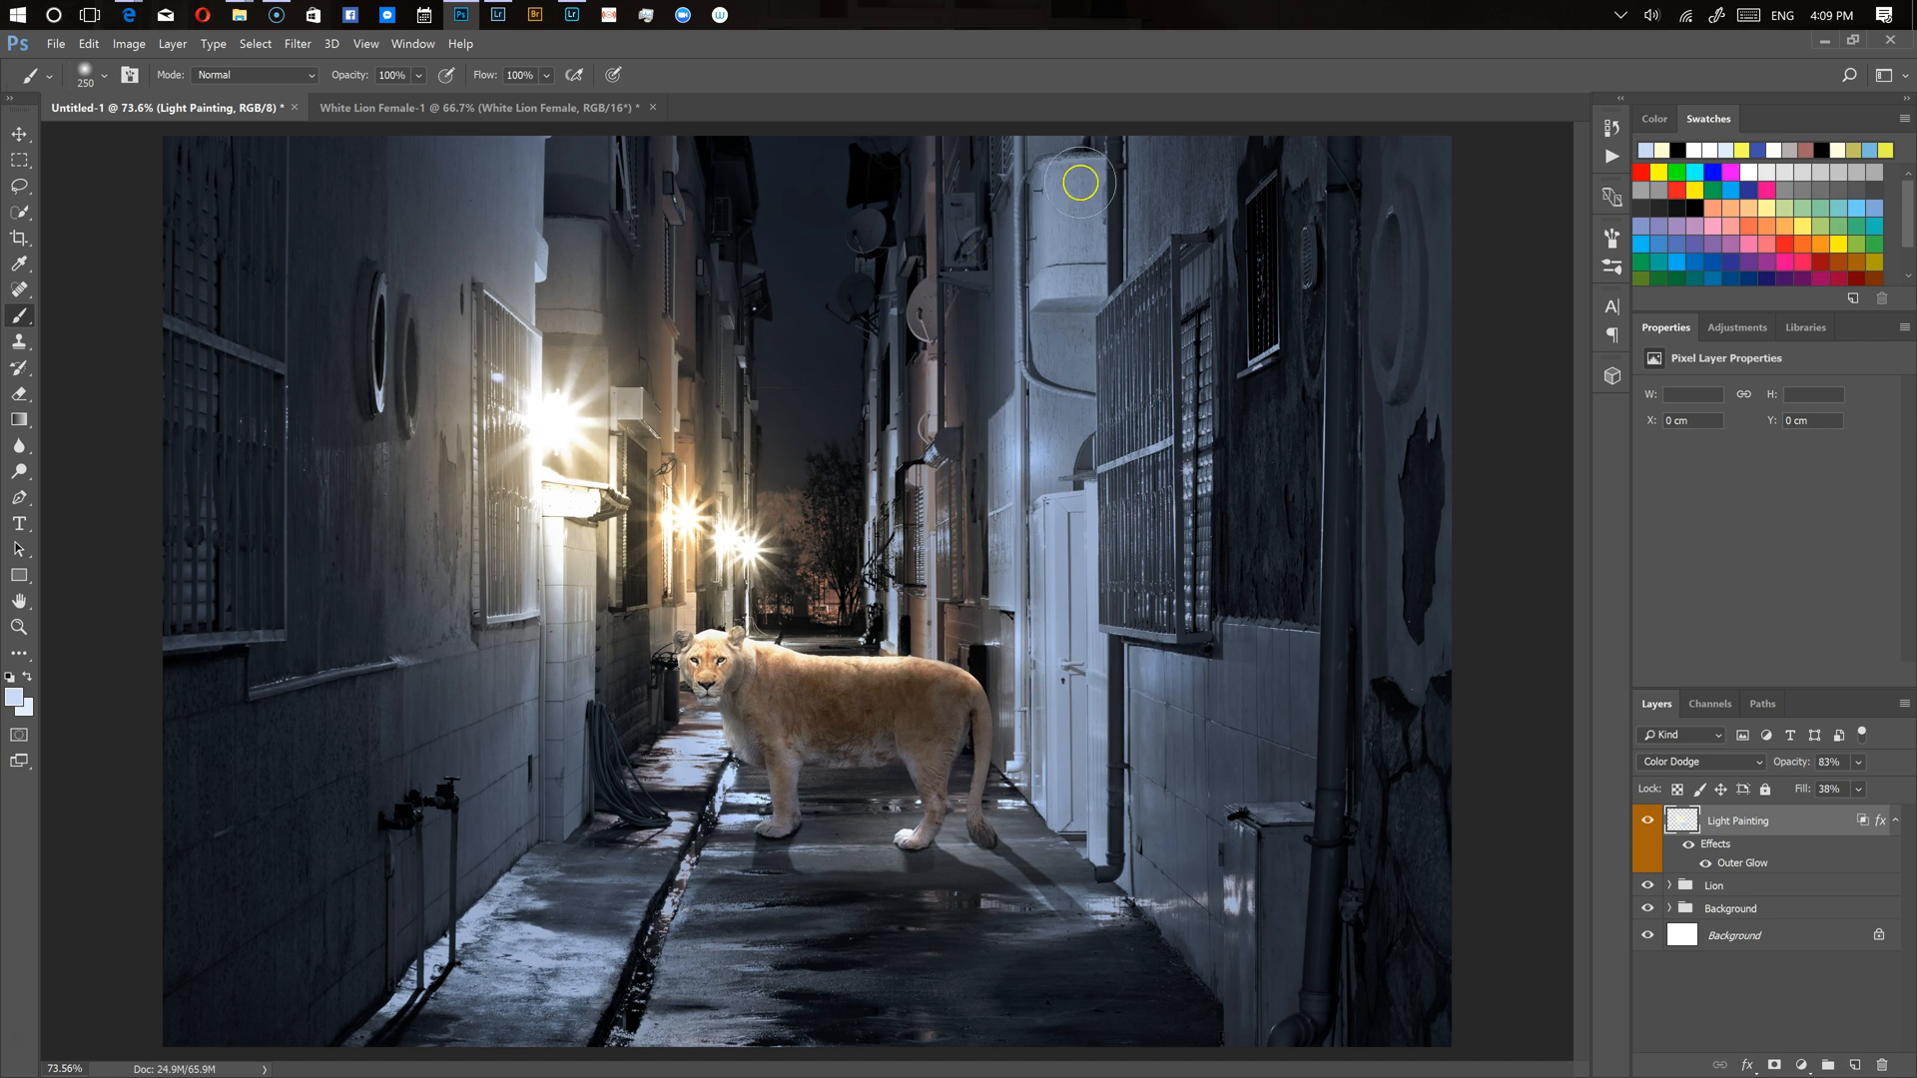
left_click(986, 351)
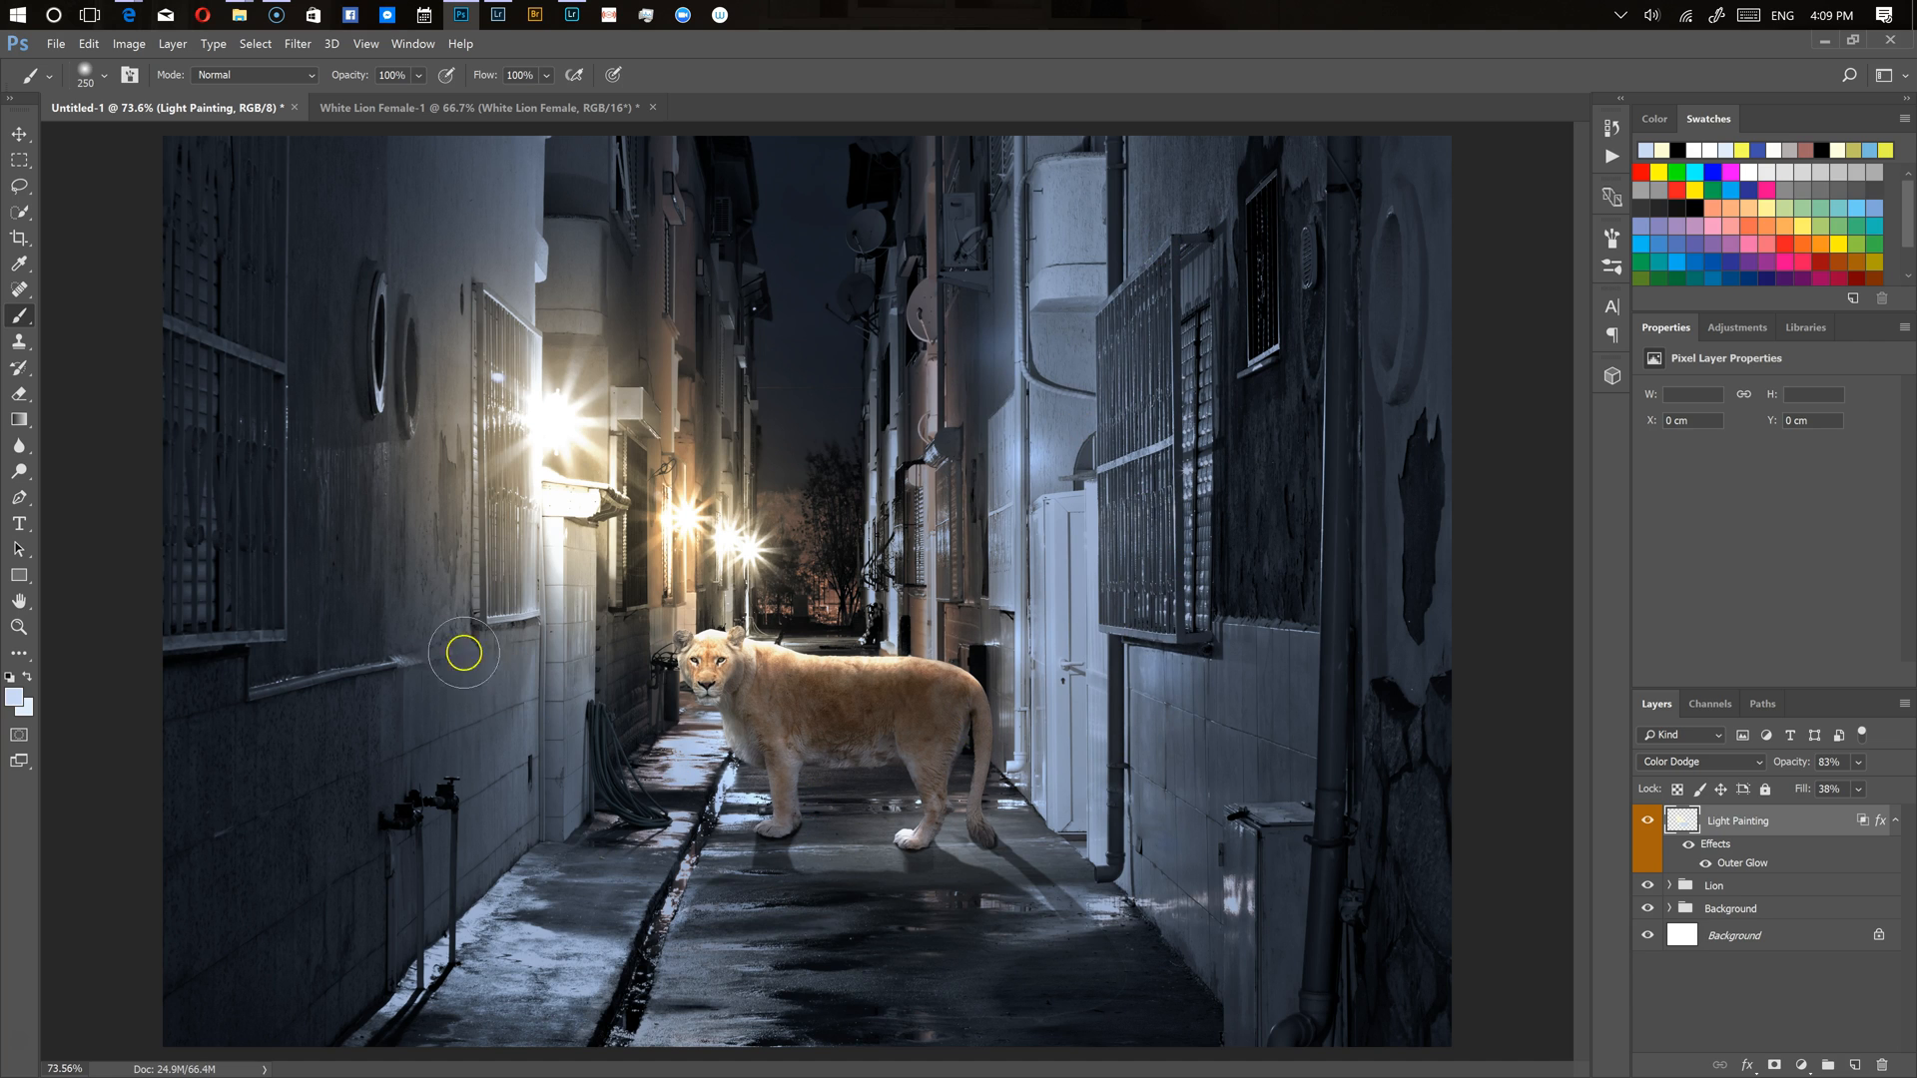
key("bracketright")
key("bracketright")
key("bracketright")
key("bracketright")
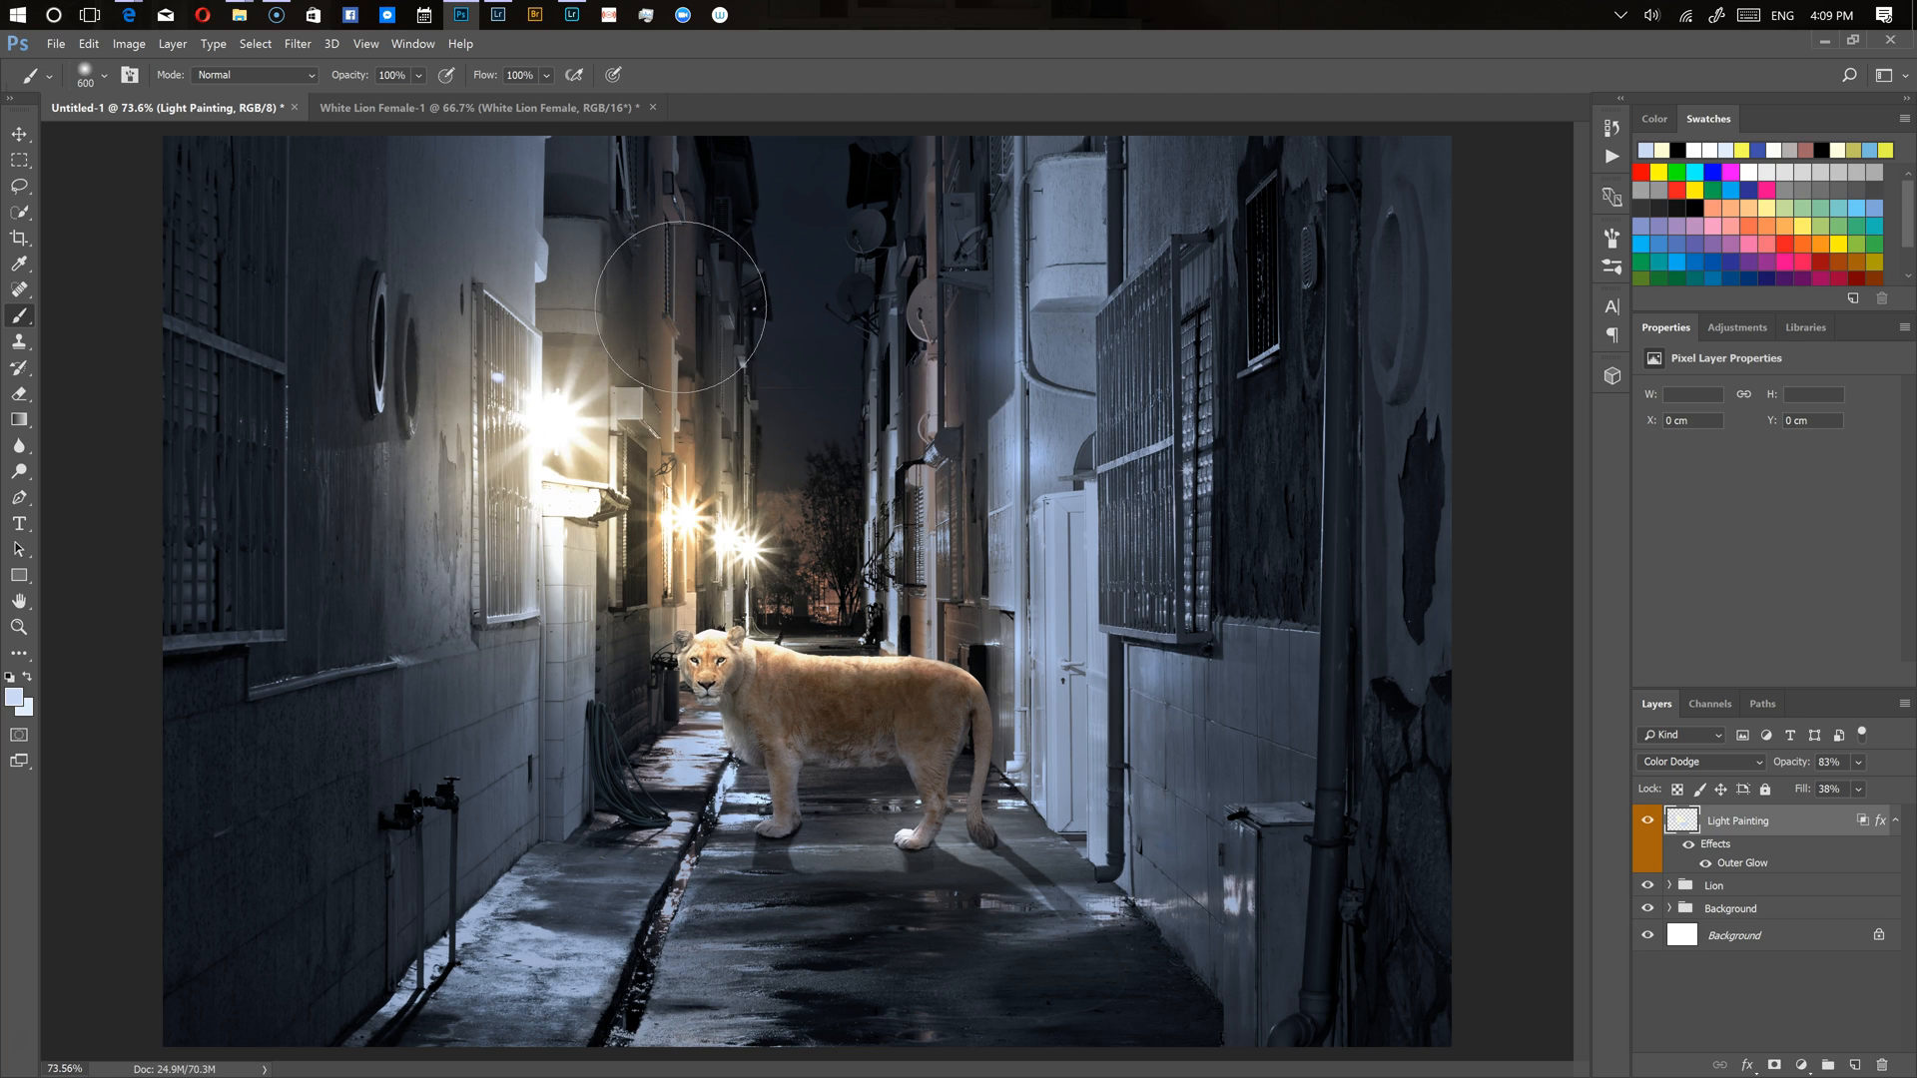
Reduce the soft brush to 100 px and paint light on the wet ground at the foot of the right-hand wall
key("bracketleft")
key("bracketleft")
key("bracketleft")
key("bracketleft")
key("bracketright")
key("bracketright")
key("bracketright")
key("bracketleft")
key("bracketleft")
key("bracketright")
key("bracketleft")
key("bracketleft")
key("bracketleft")
key("bracketleft")
key("bracketleft")
key("bracketleft")
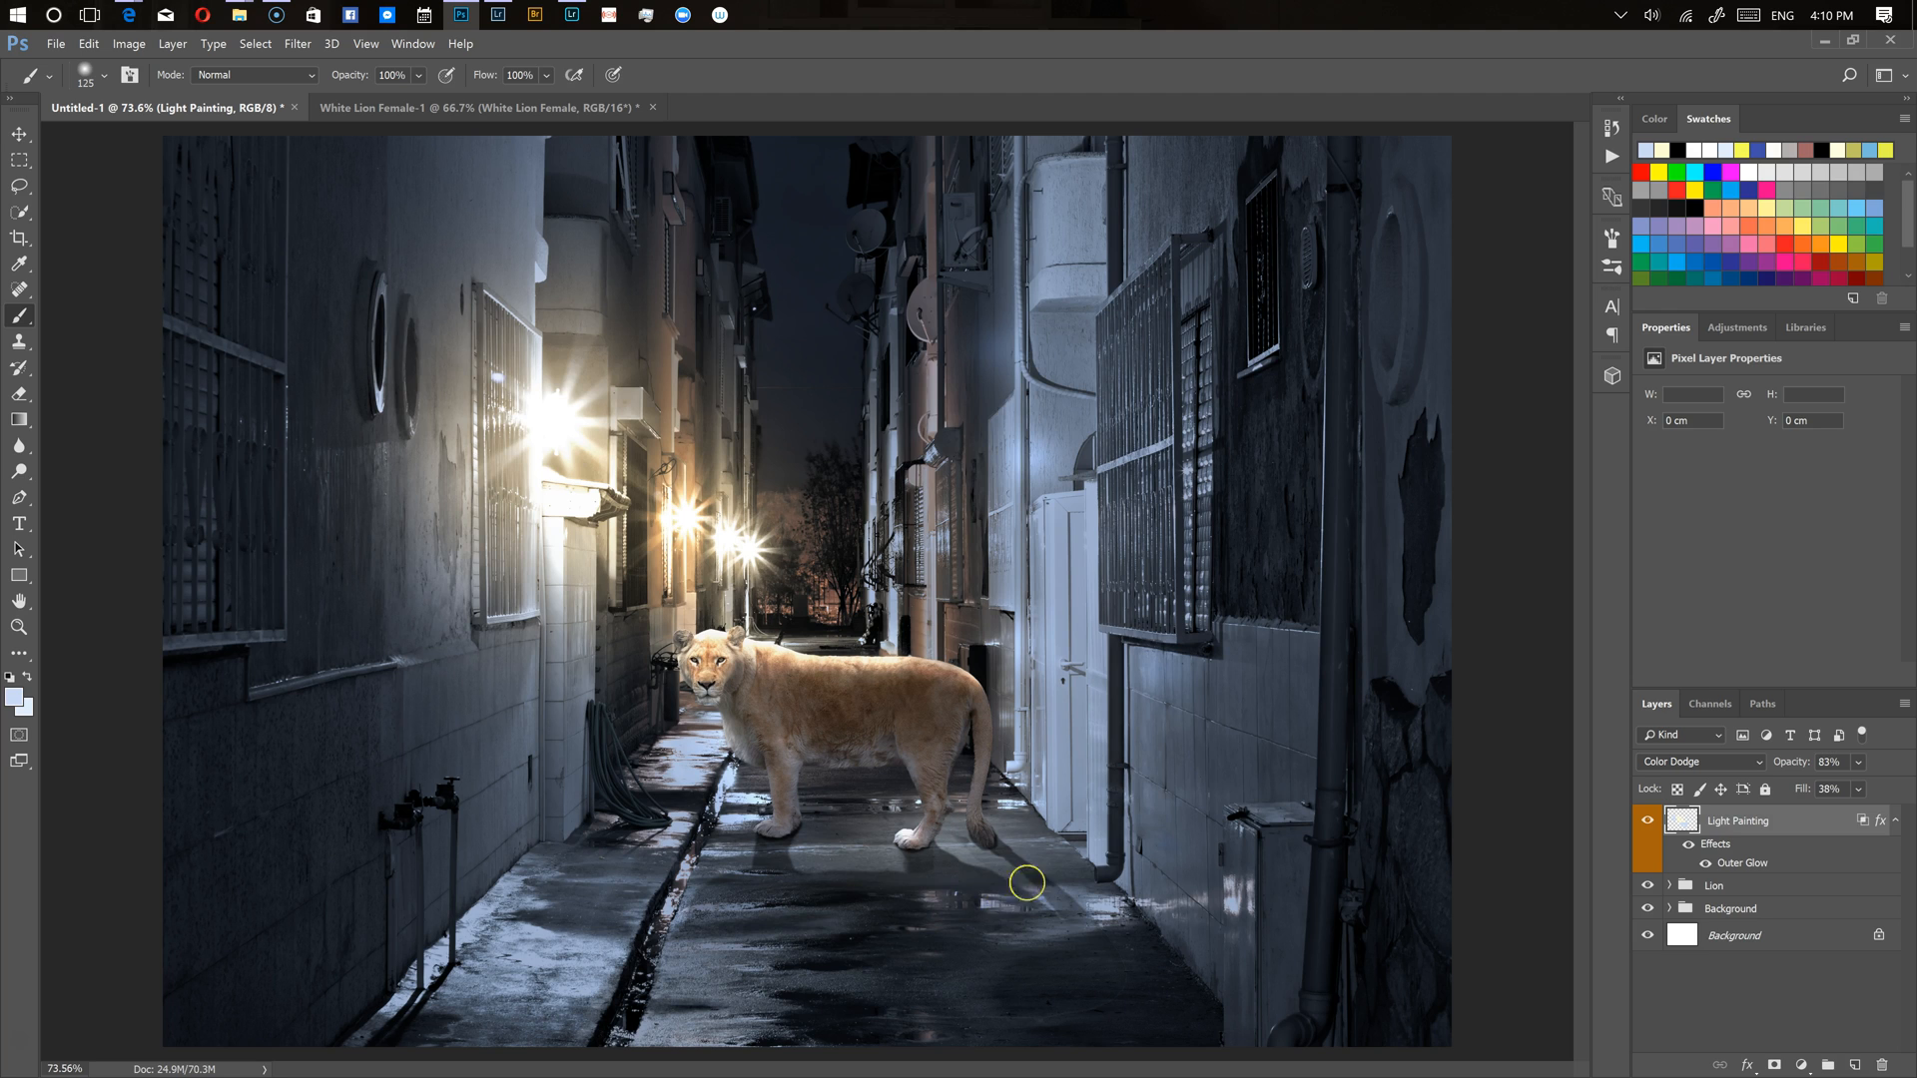
key("bracketleft")
key("bracketleft")
key("bracketright")
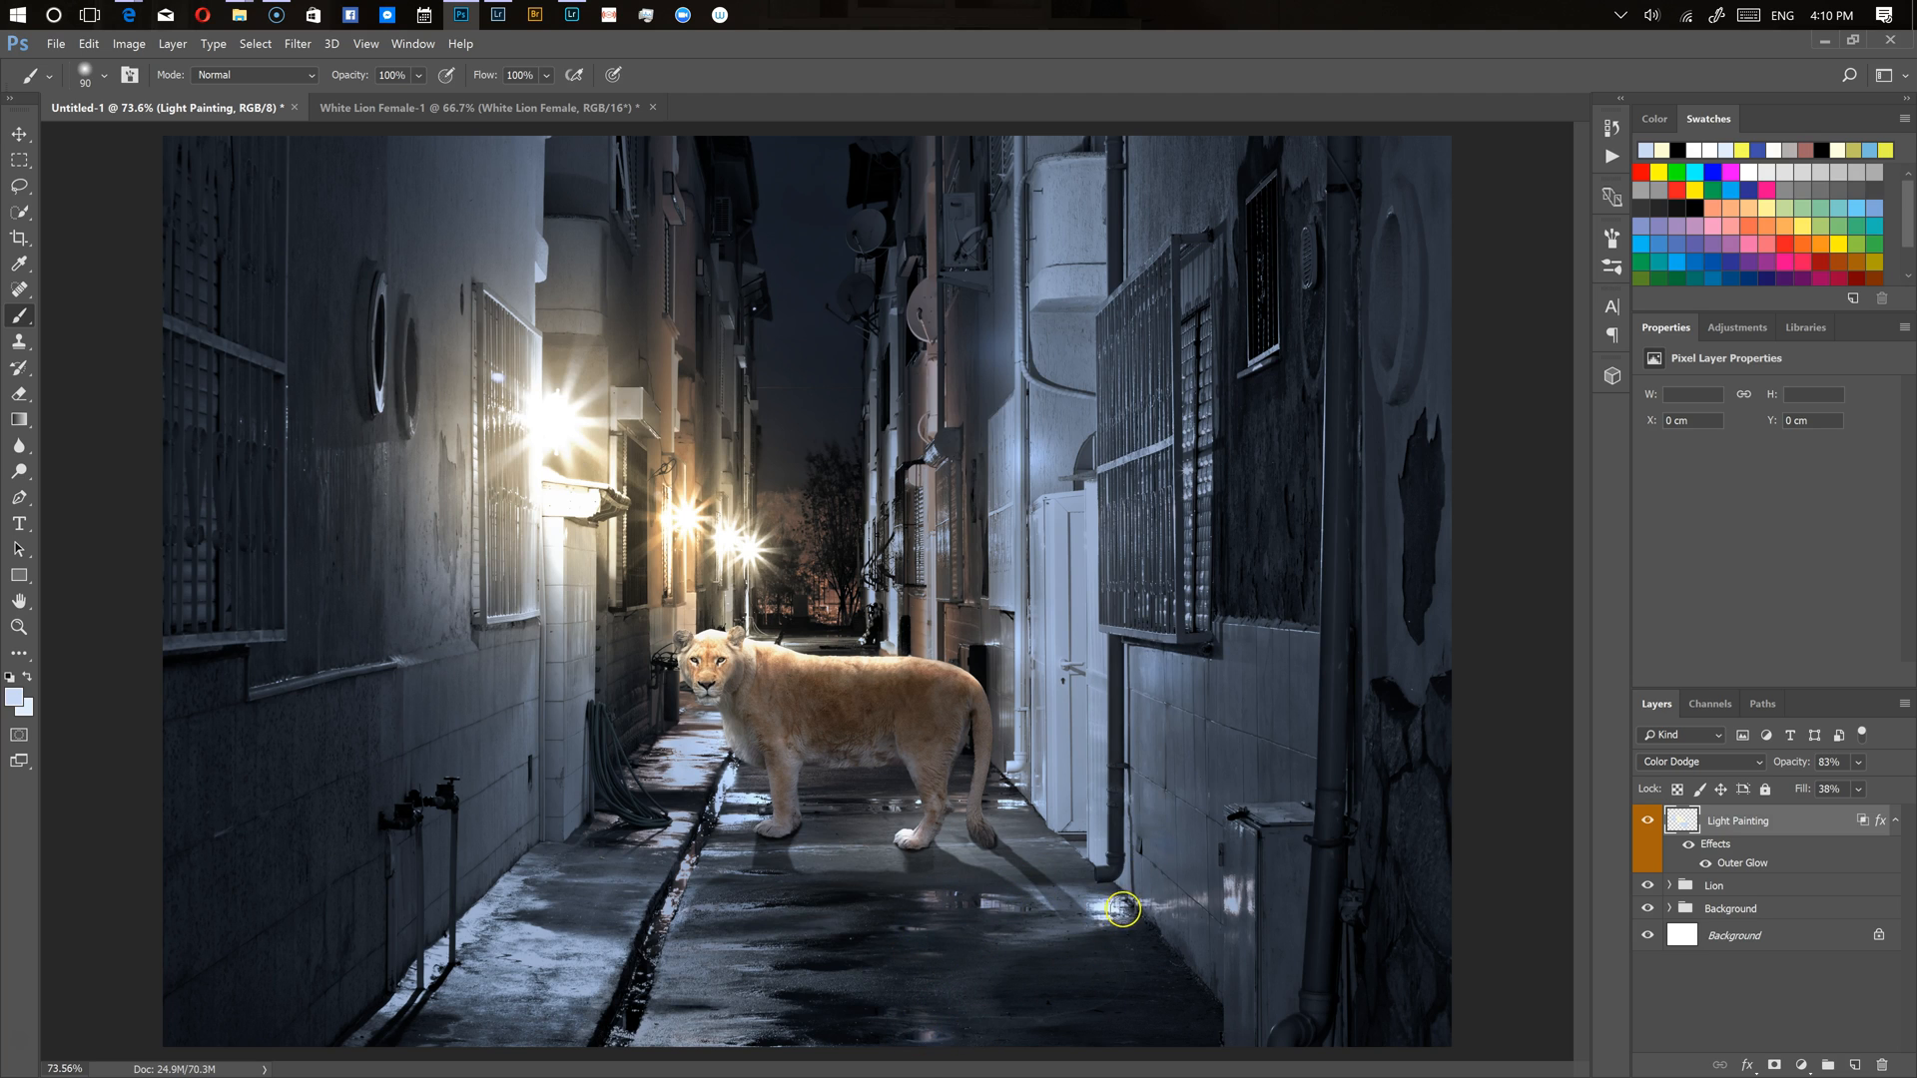
Set the foreground colour to a pale warm yellow, fdf8db
left_click(17, 697)
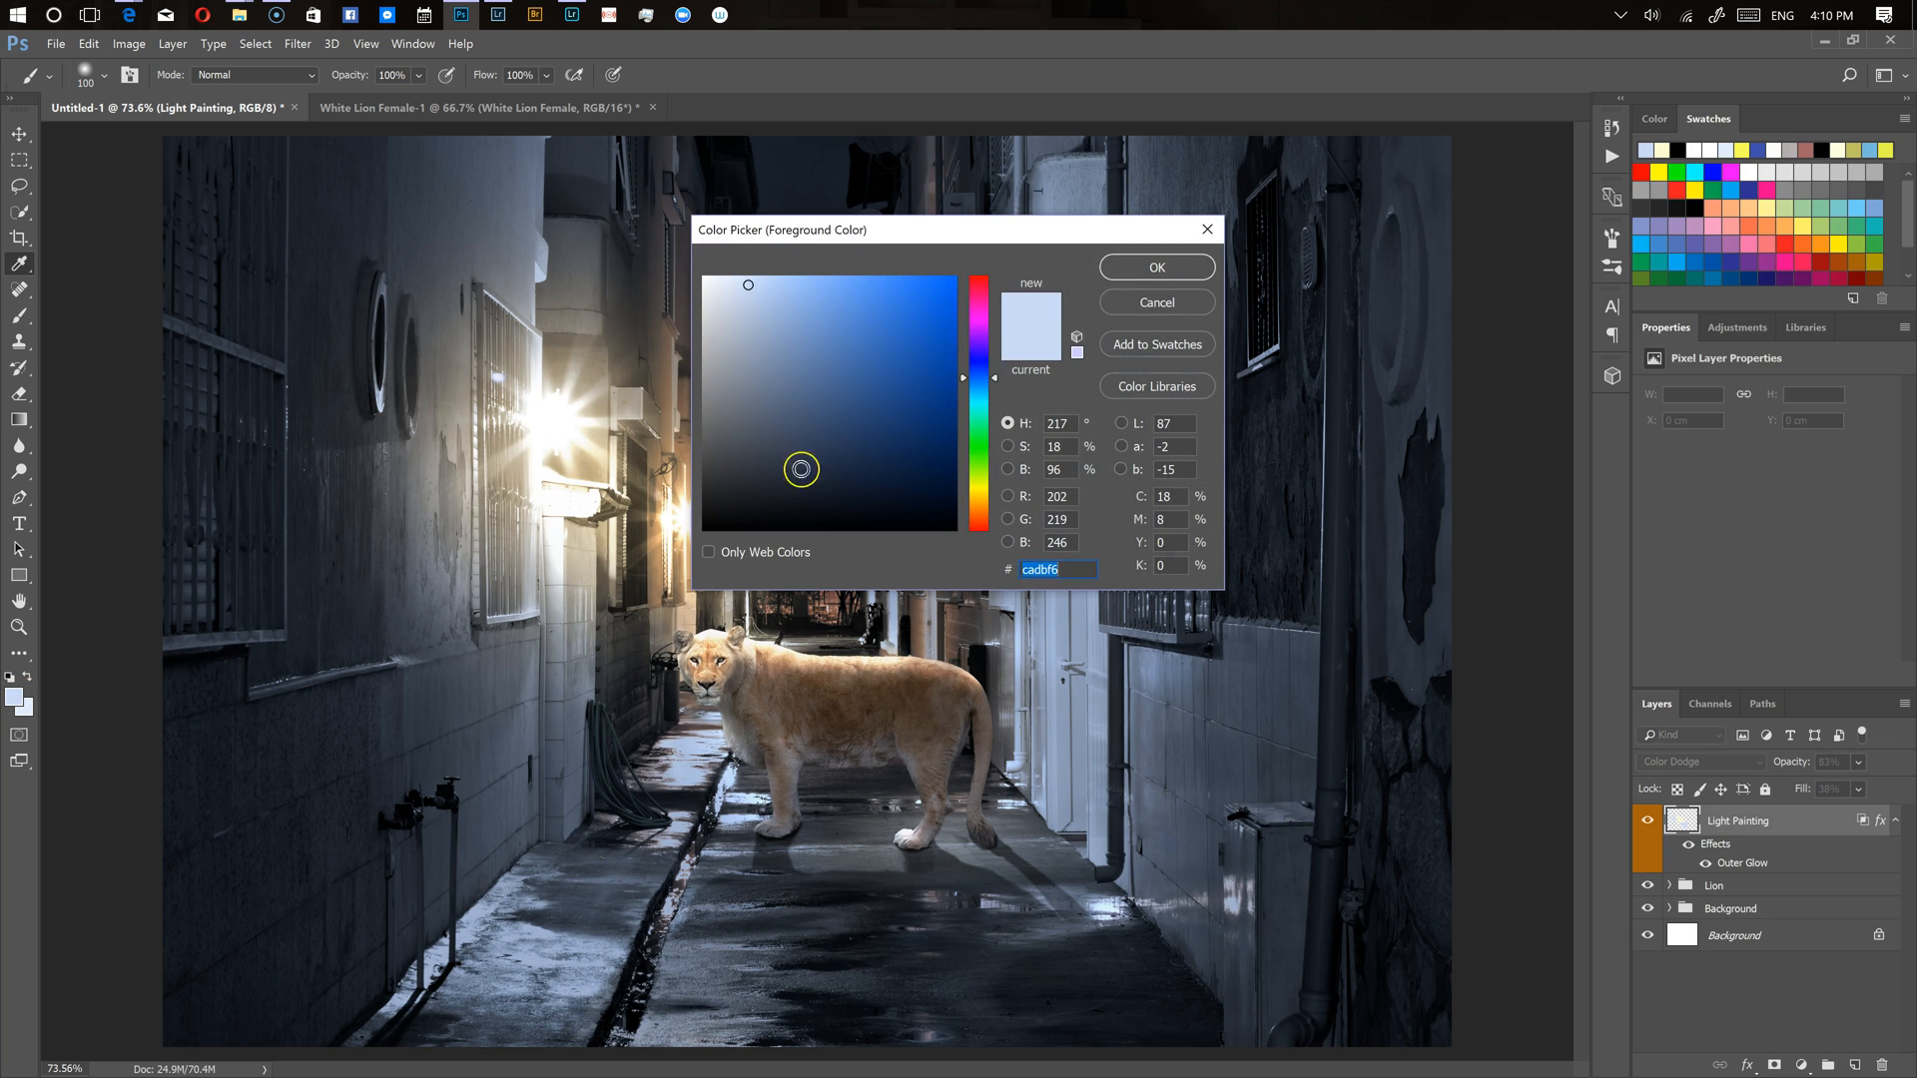
left_click(568, 425)
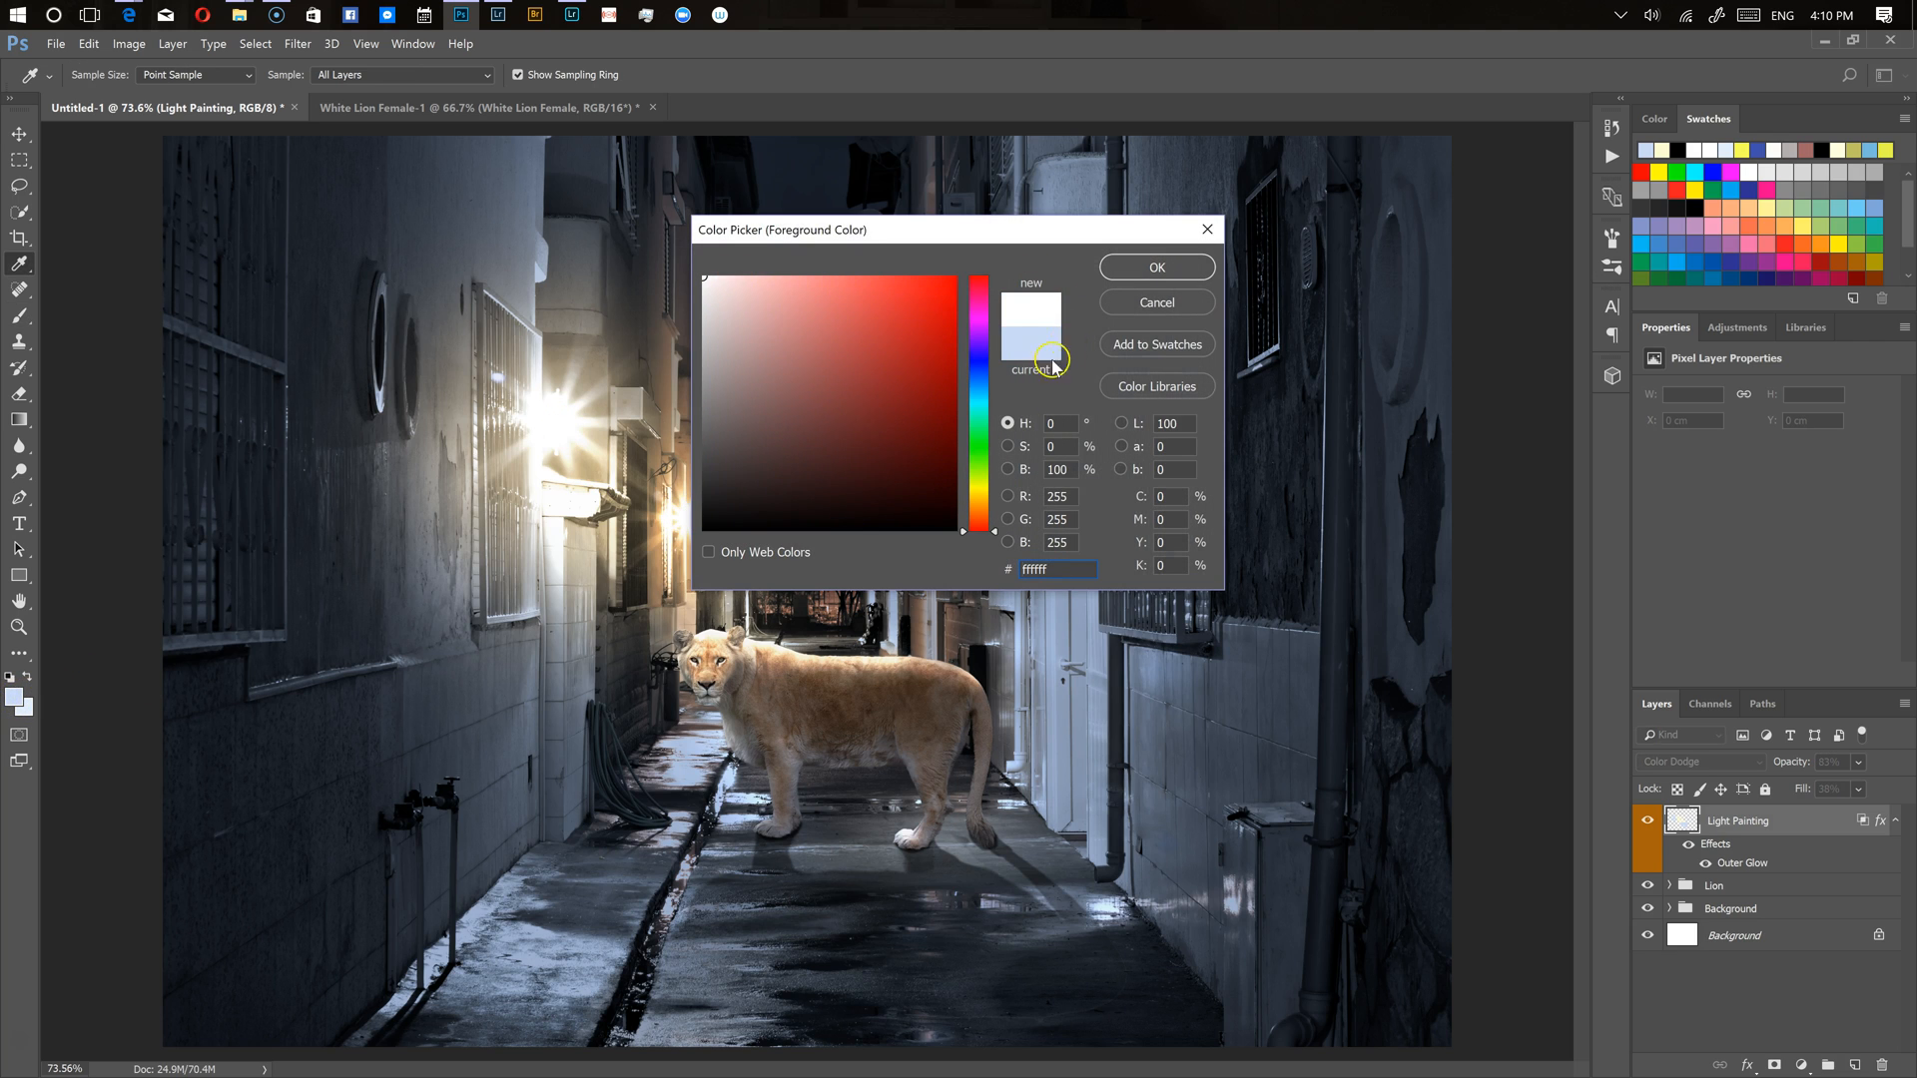
left_click_drag(989, 486, 989, 495)
left_click(735, 278)
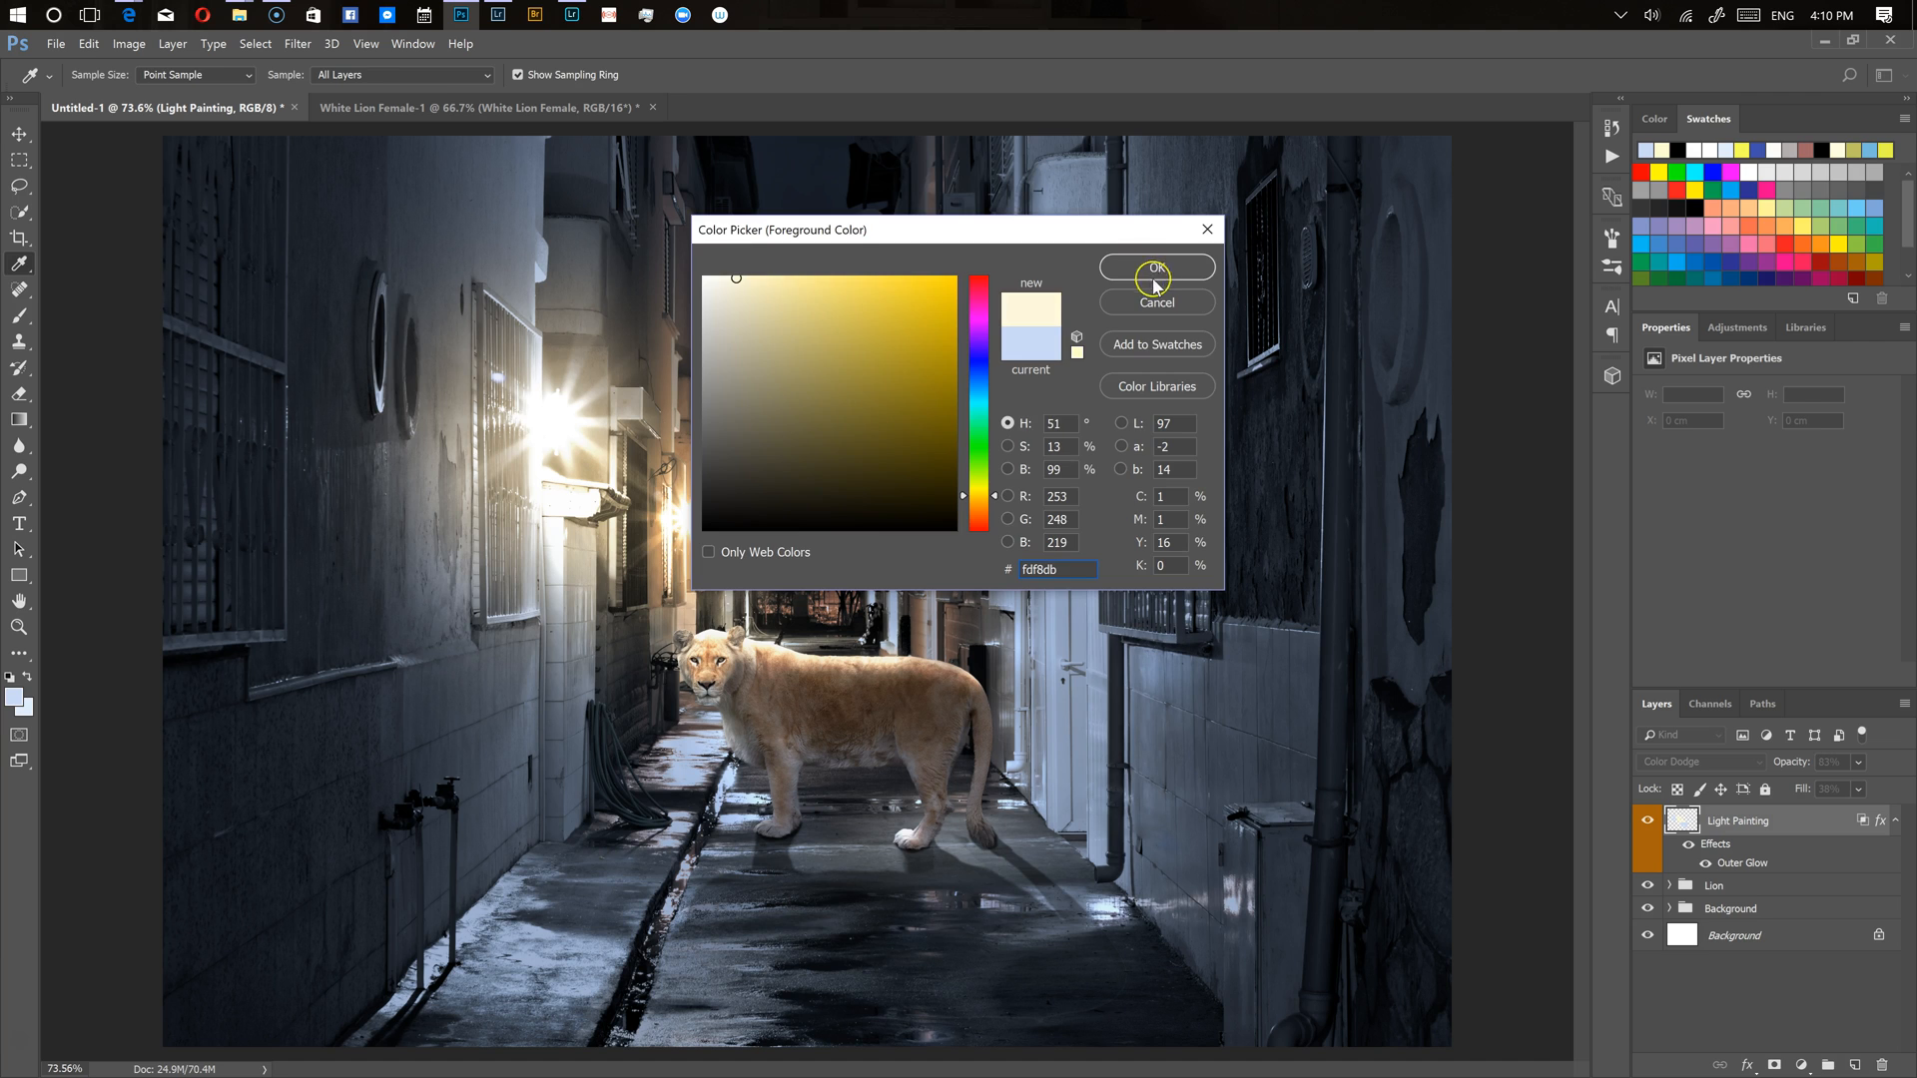
left_click(1156, 265)
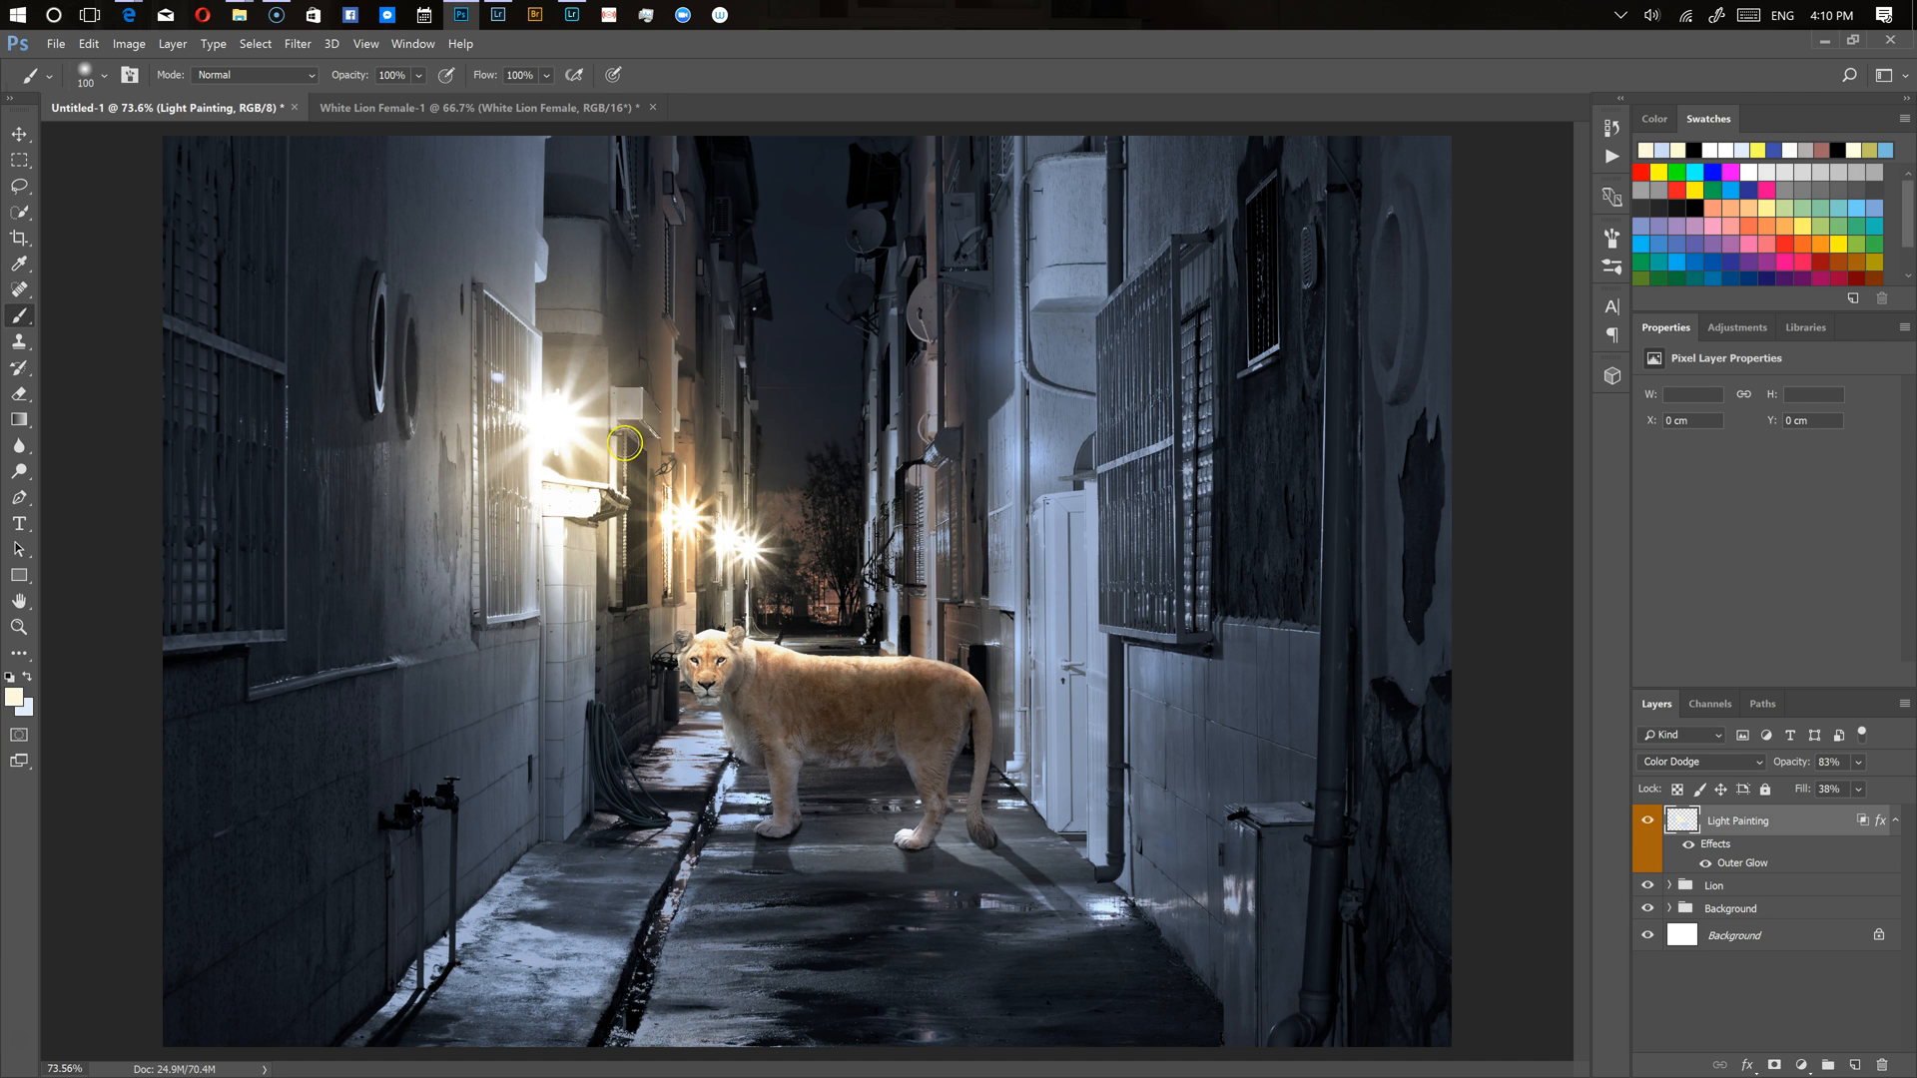
Paint warm light on the wet ground by the front paw and around the lion's head, varying the brush from 100 to 250 px
mouse_move(770, 839)
left_mouse_down()
mouse_move(688, 831)
mouse_move(712, 841)
mouse_move(747, 801)
left_mouse_up()
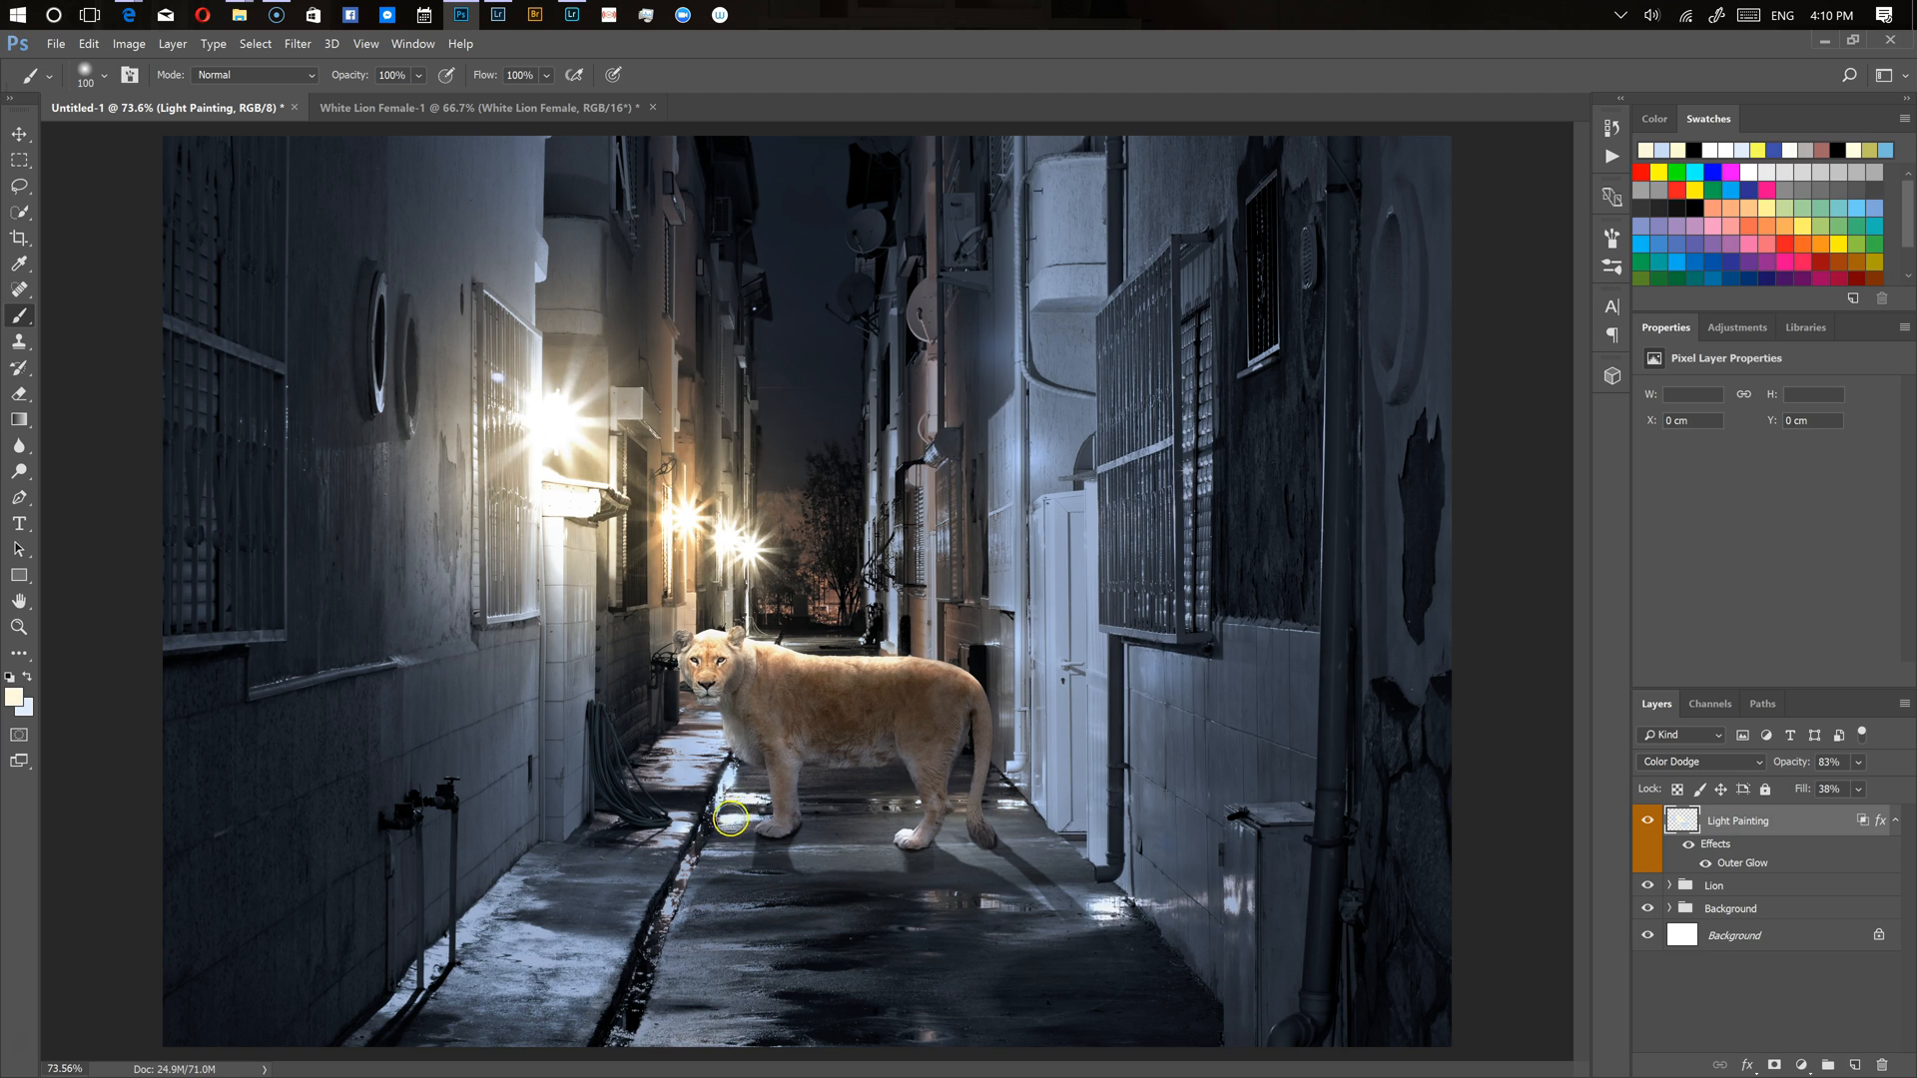
key("bracketleft")
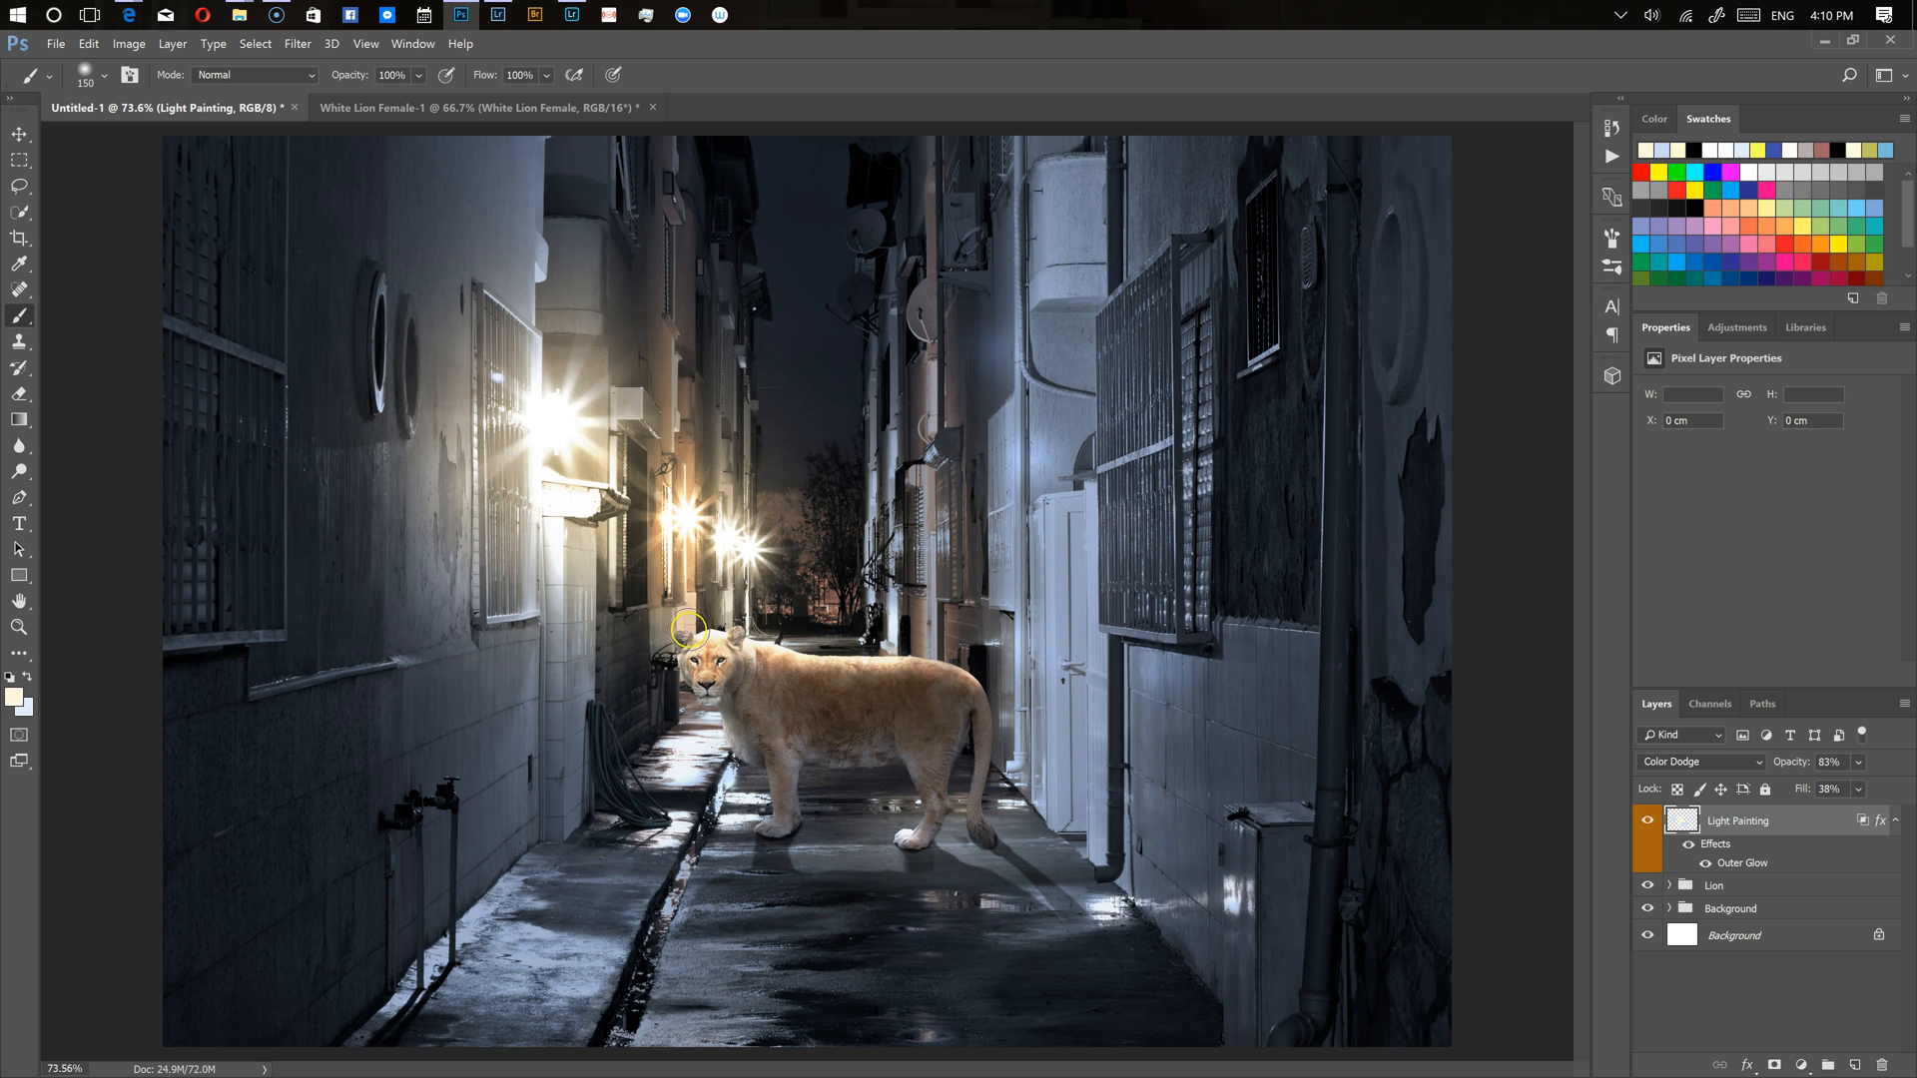
key("bracketright")
key("bracketright")
key("bracketleft")
key("bracketleft")
key("bracketright")
key("bracketright")
key("bracketright")
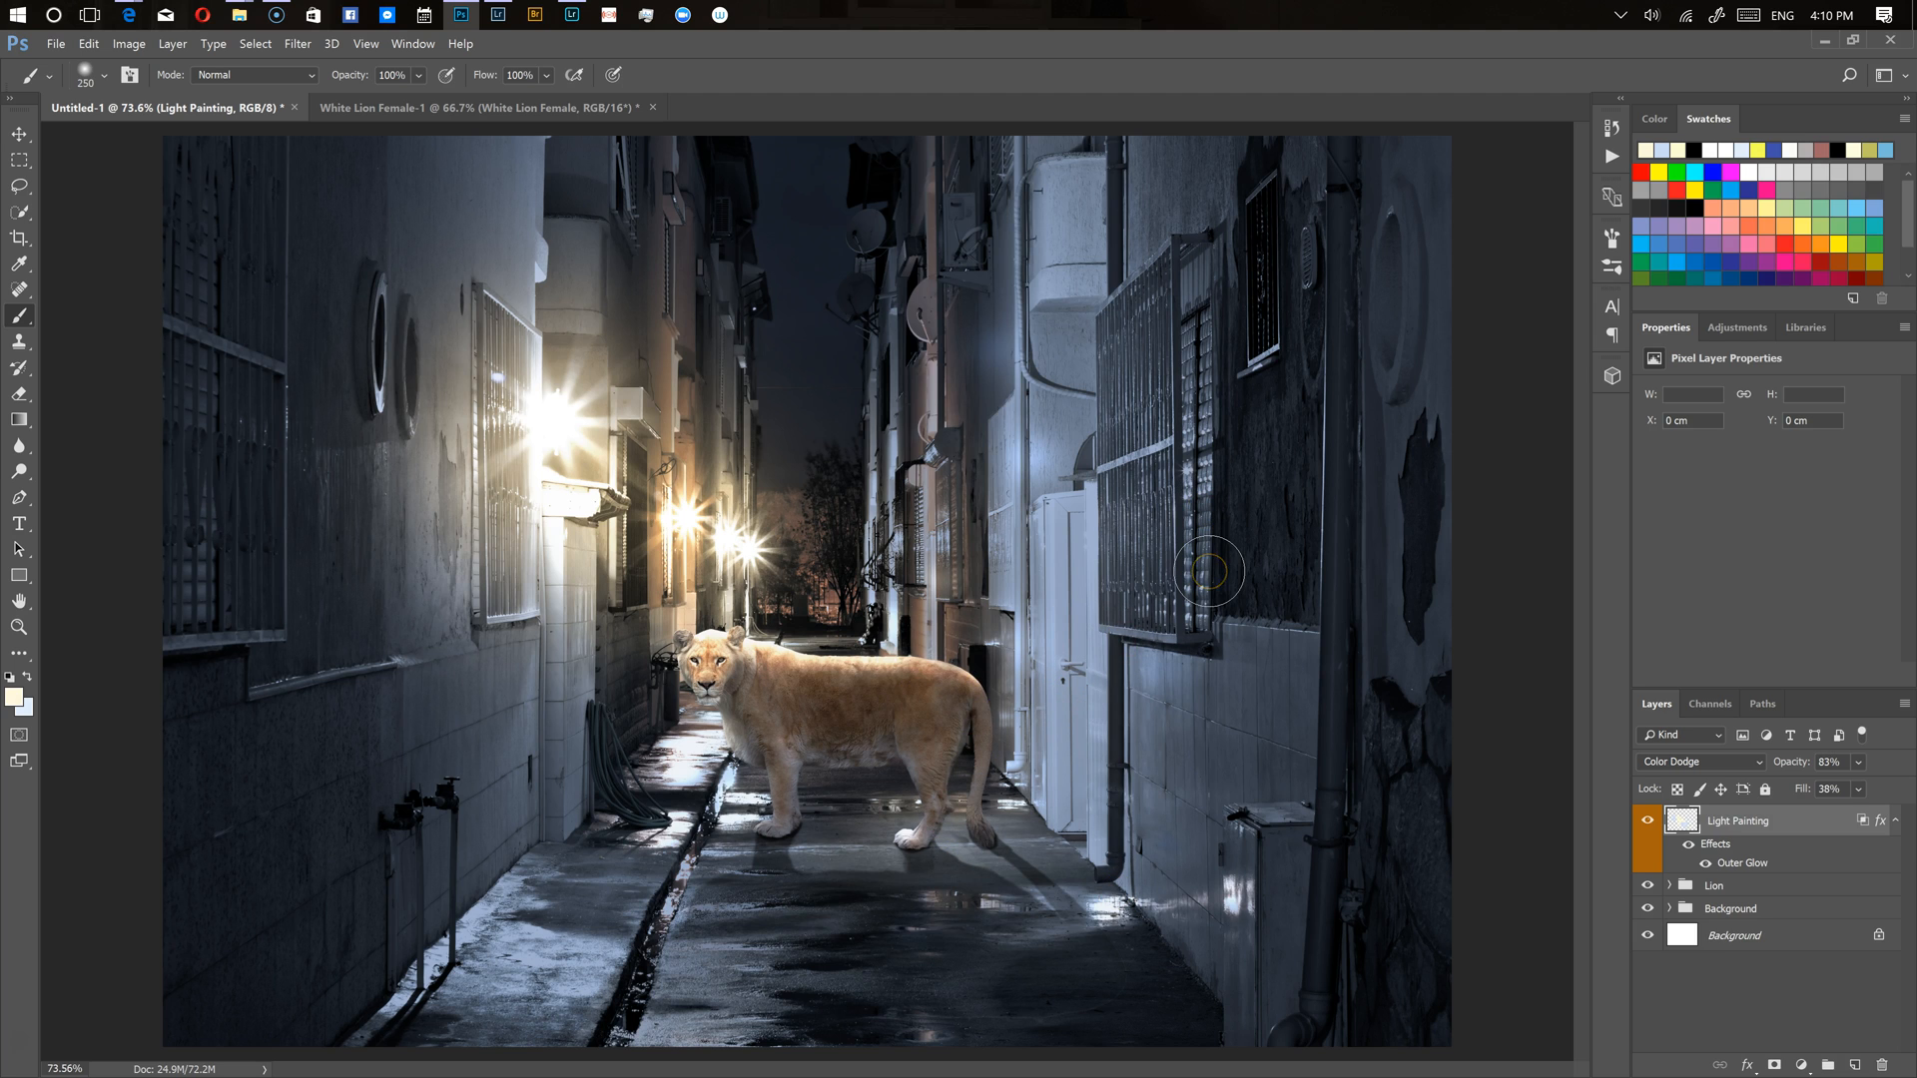
left_click(888, 526)
left_click(777, 619)
Play the Light Painting action again to add a second Light Painting layer, then collapse the list of actions
right_click(806, 659)
key("Escape")
left_click(1611, 157)
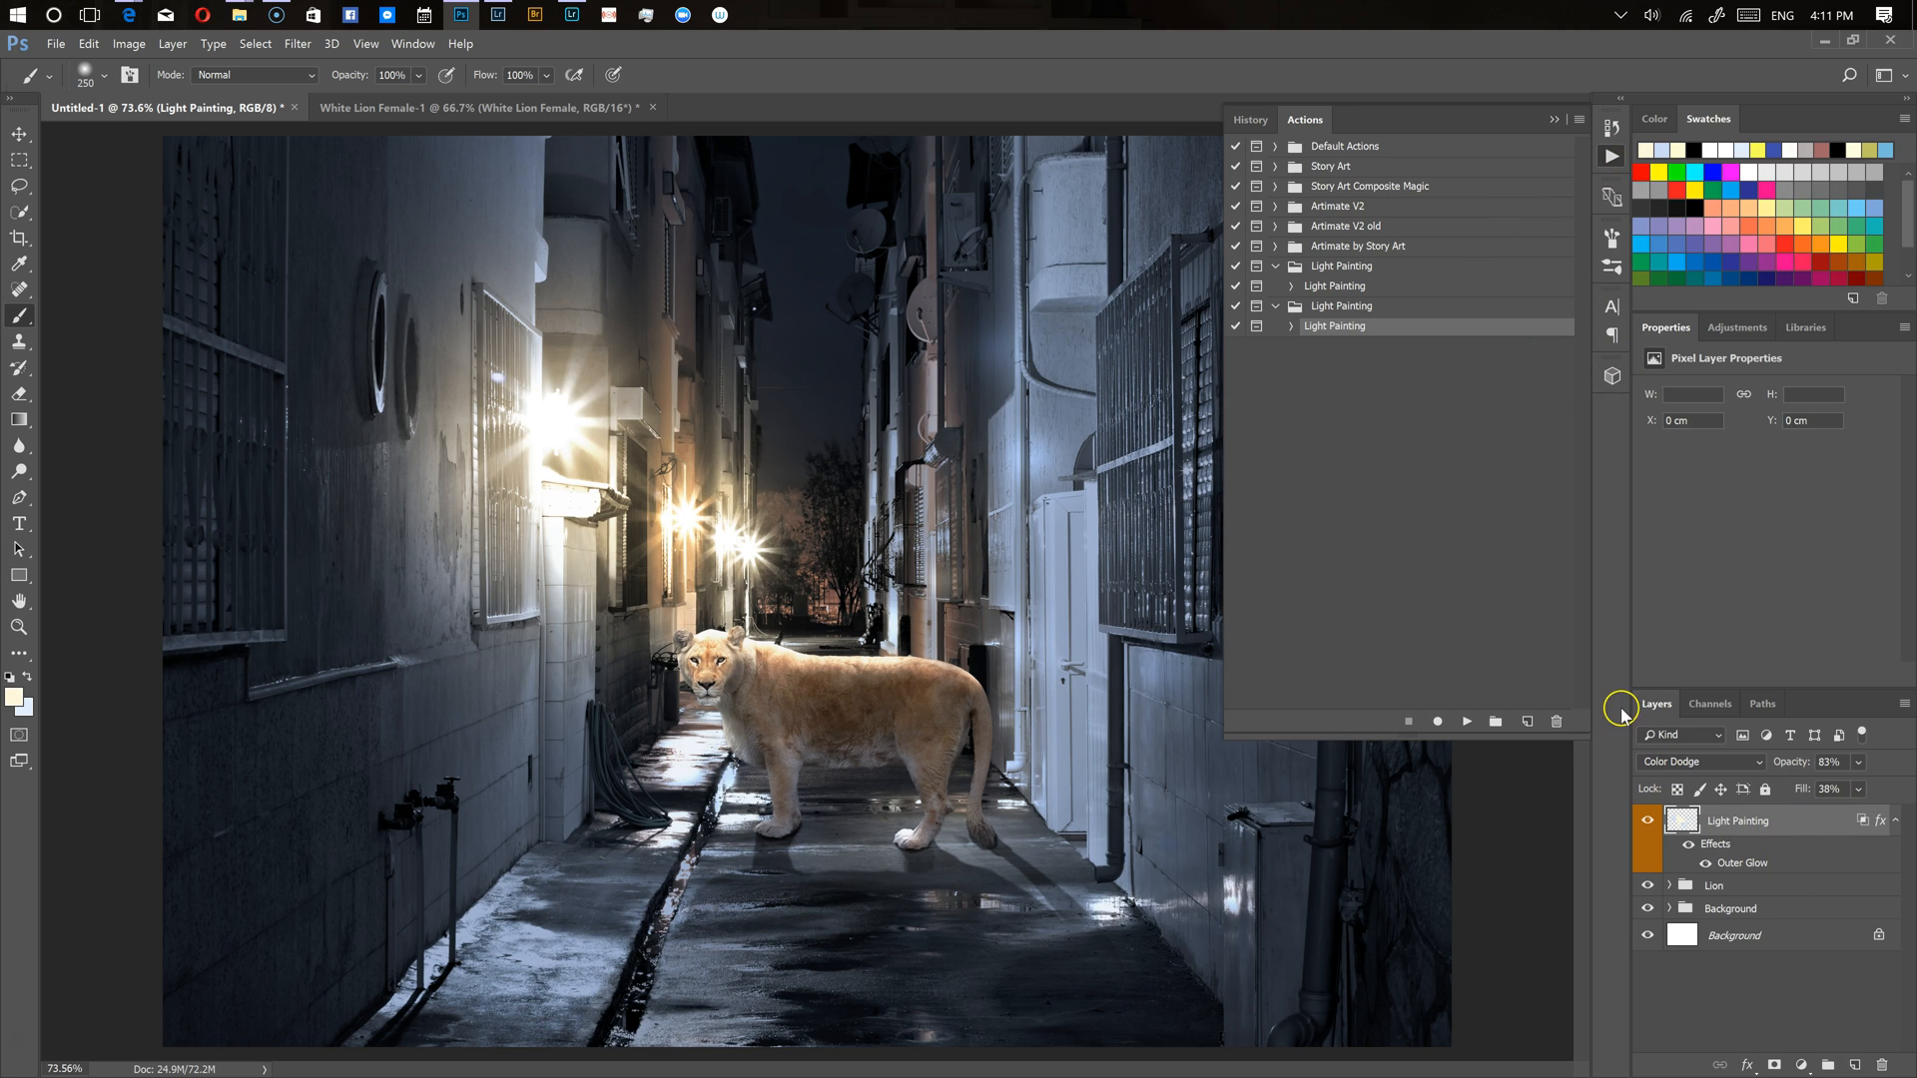
left_click(1467, 721)
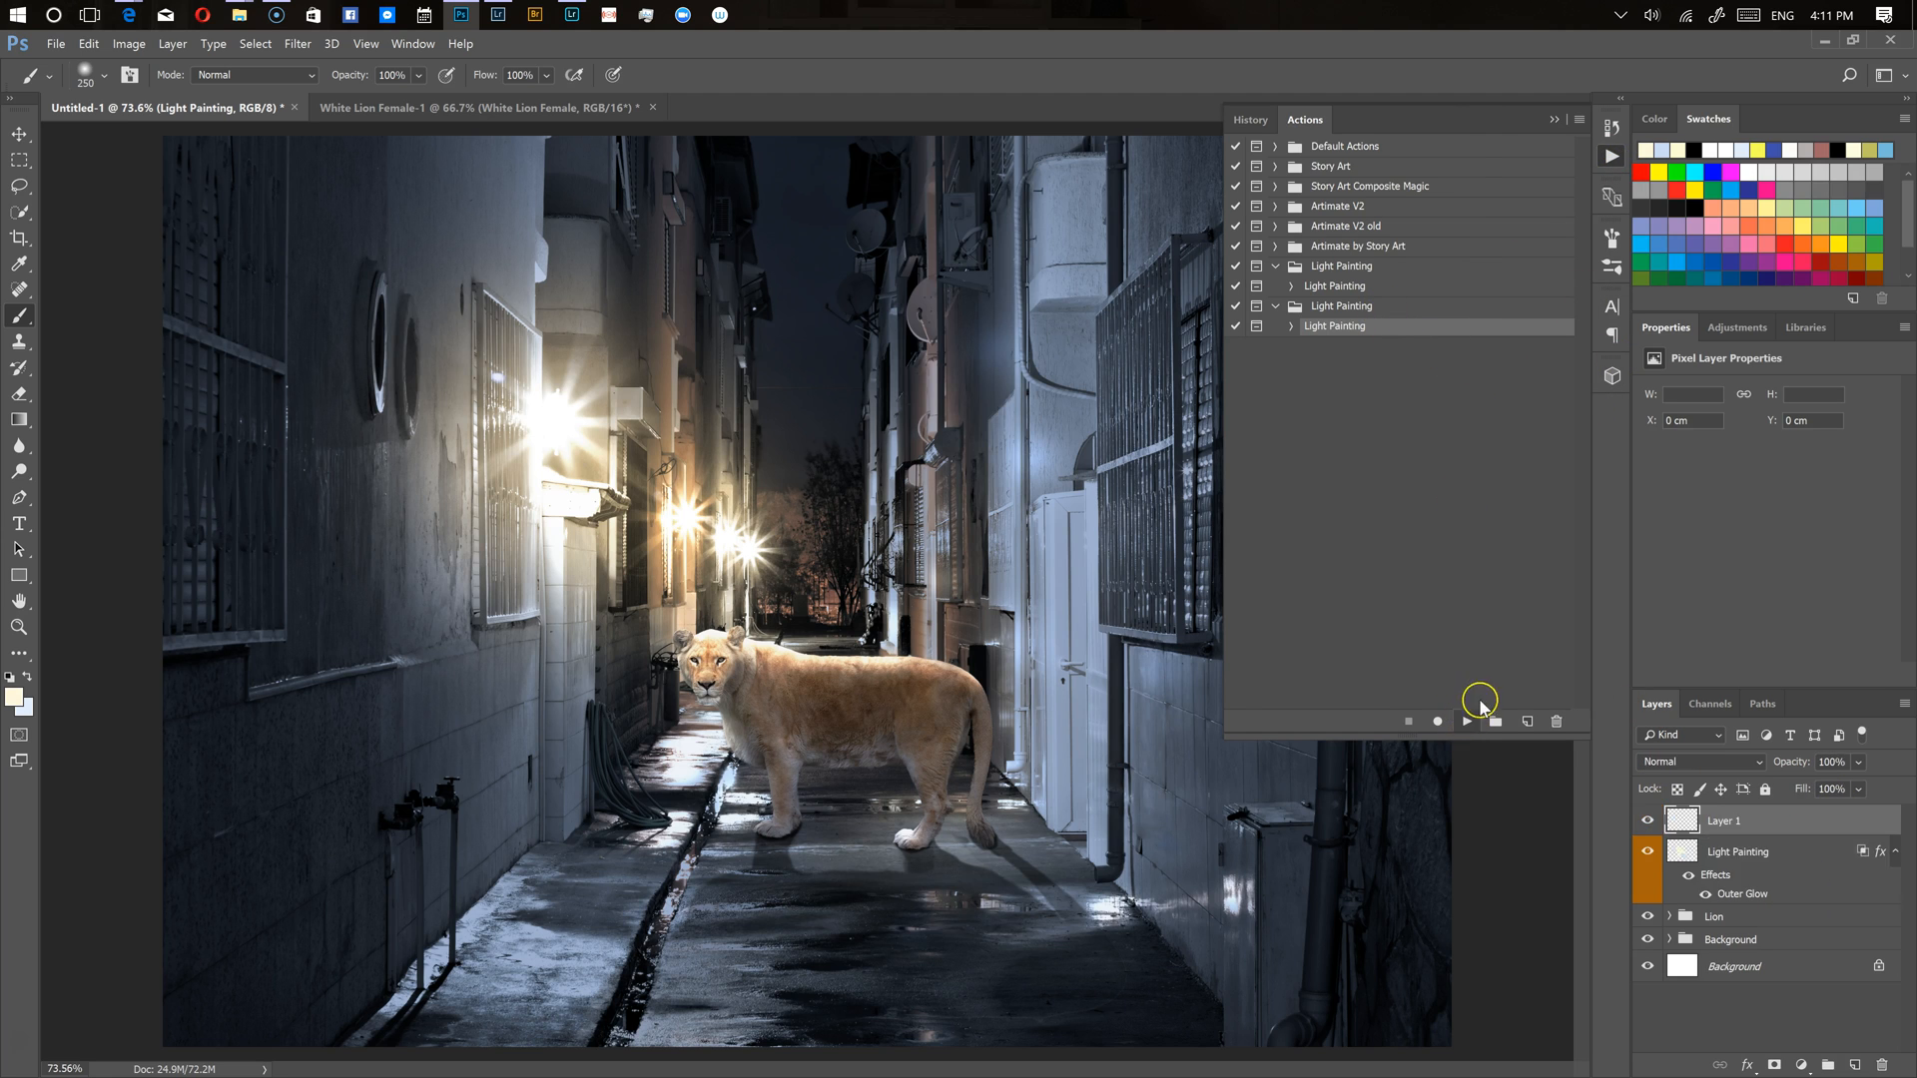
left_click(952, 436)
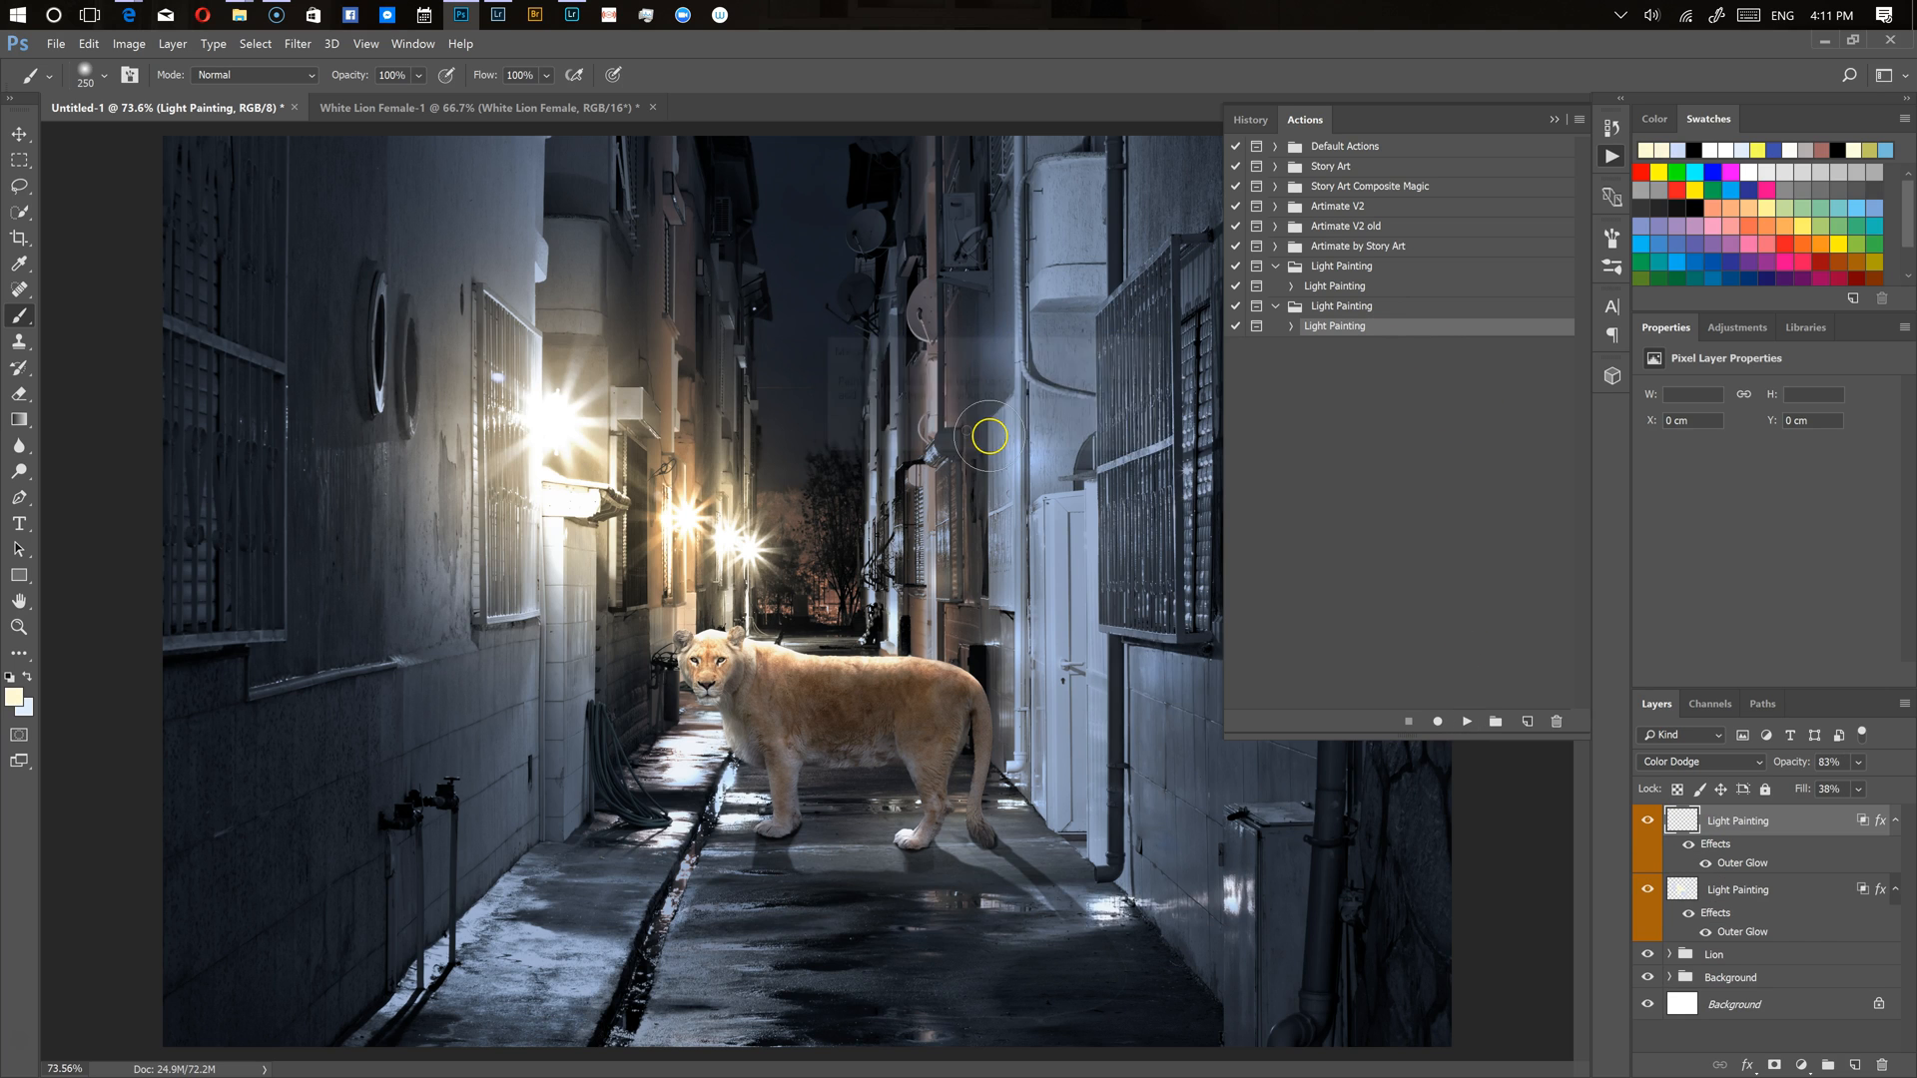
left_click(1303, 118)
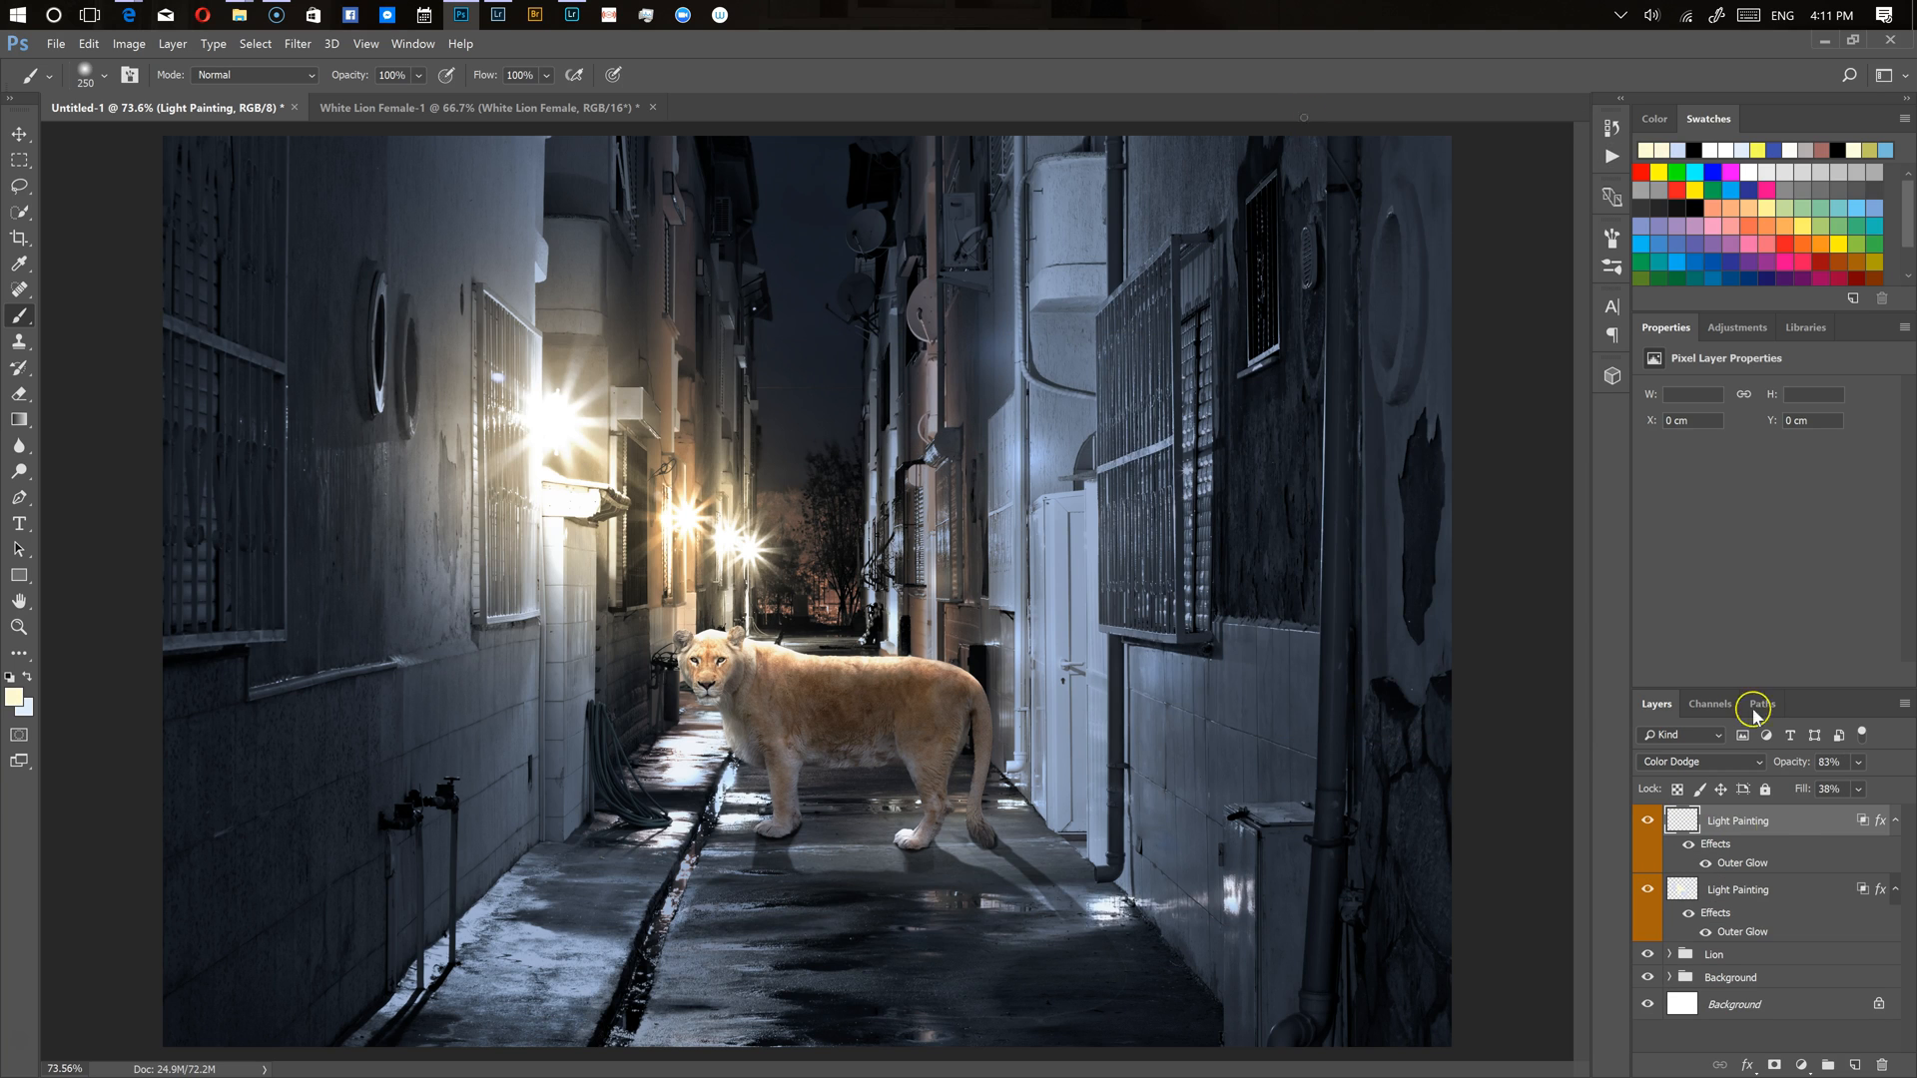
Lower the opacity of the first Light Painting layer to 50%
left_click(1799, 889)
left_click(1857, 762)
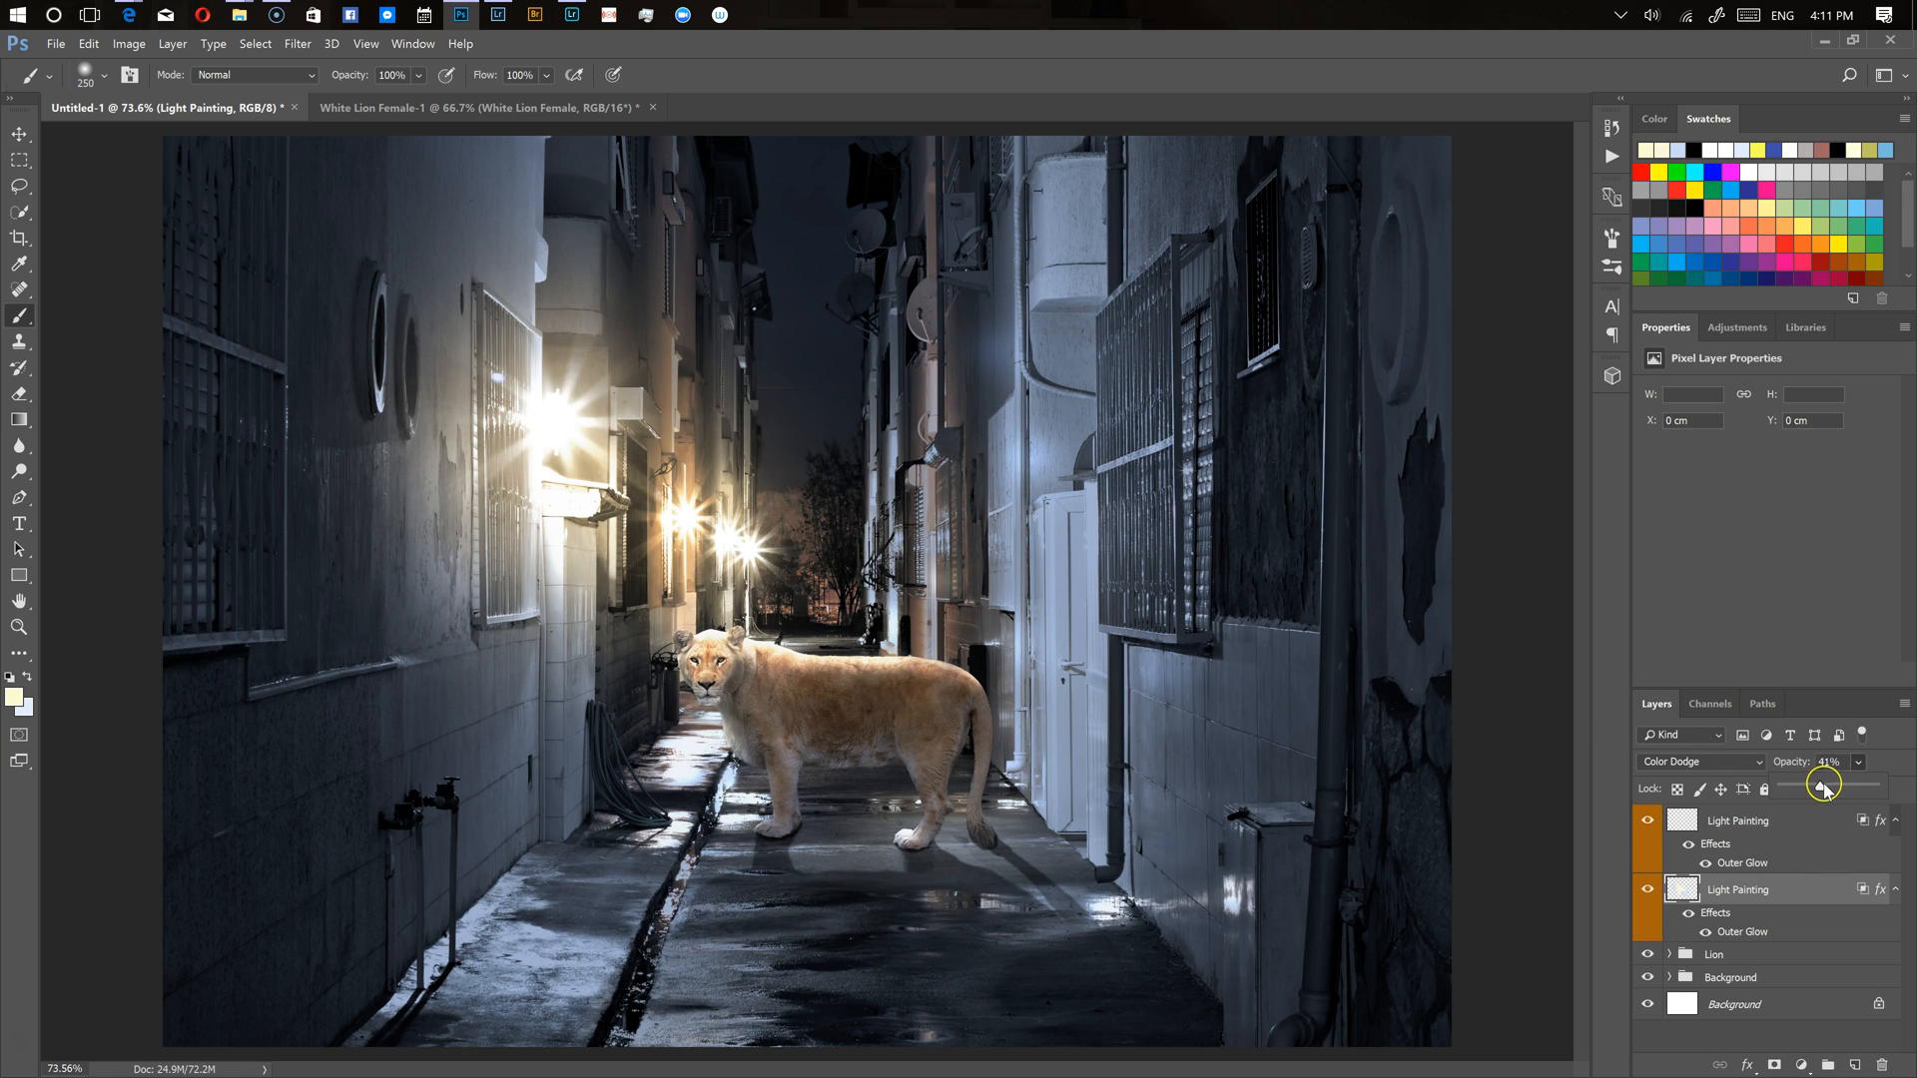
mouse_move(1842, 793)
left_mouse_down()
mouse_move(1887, 796)
mouse_move(1829, 802)
left_mouse_up()
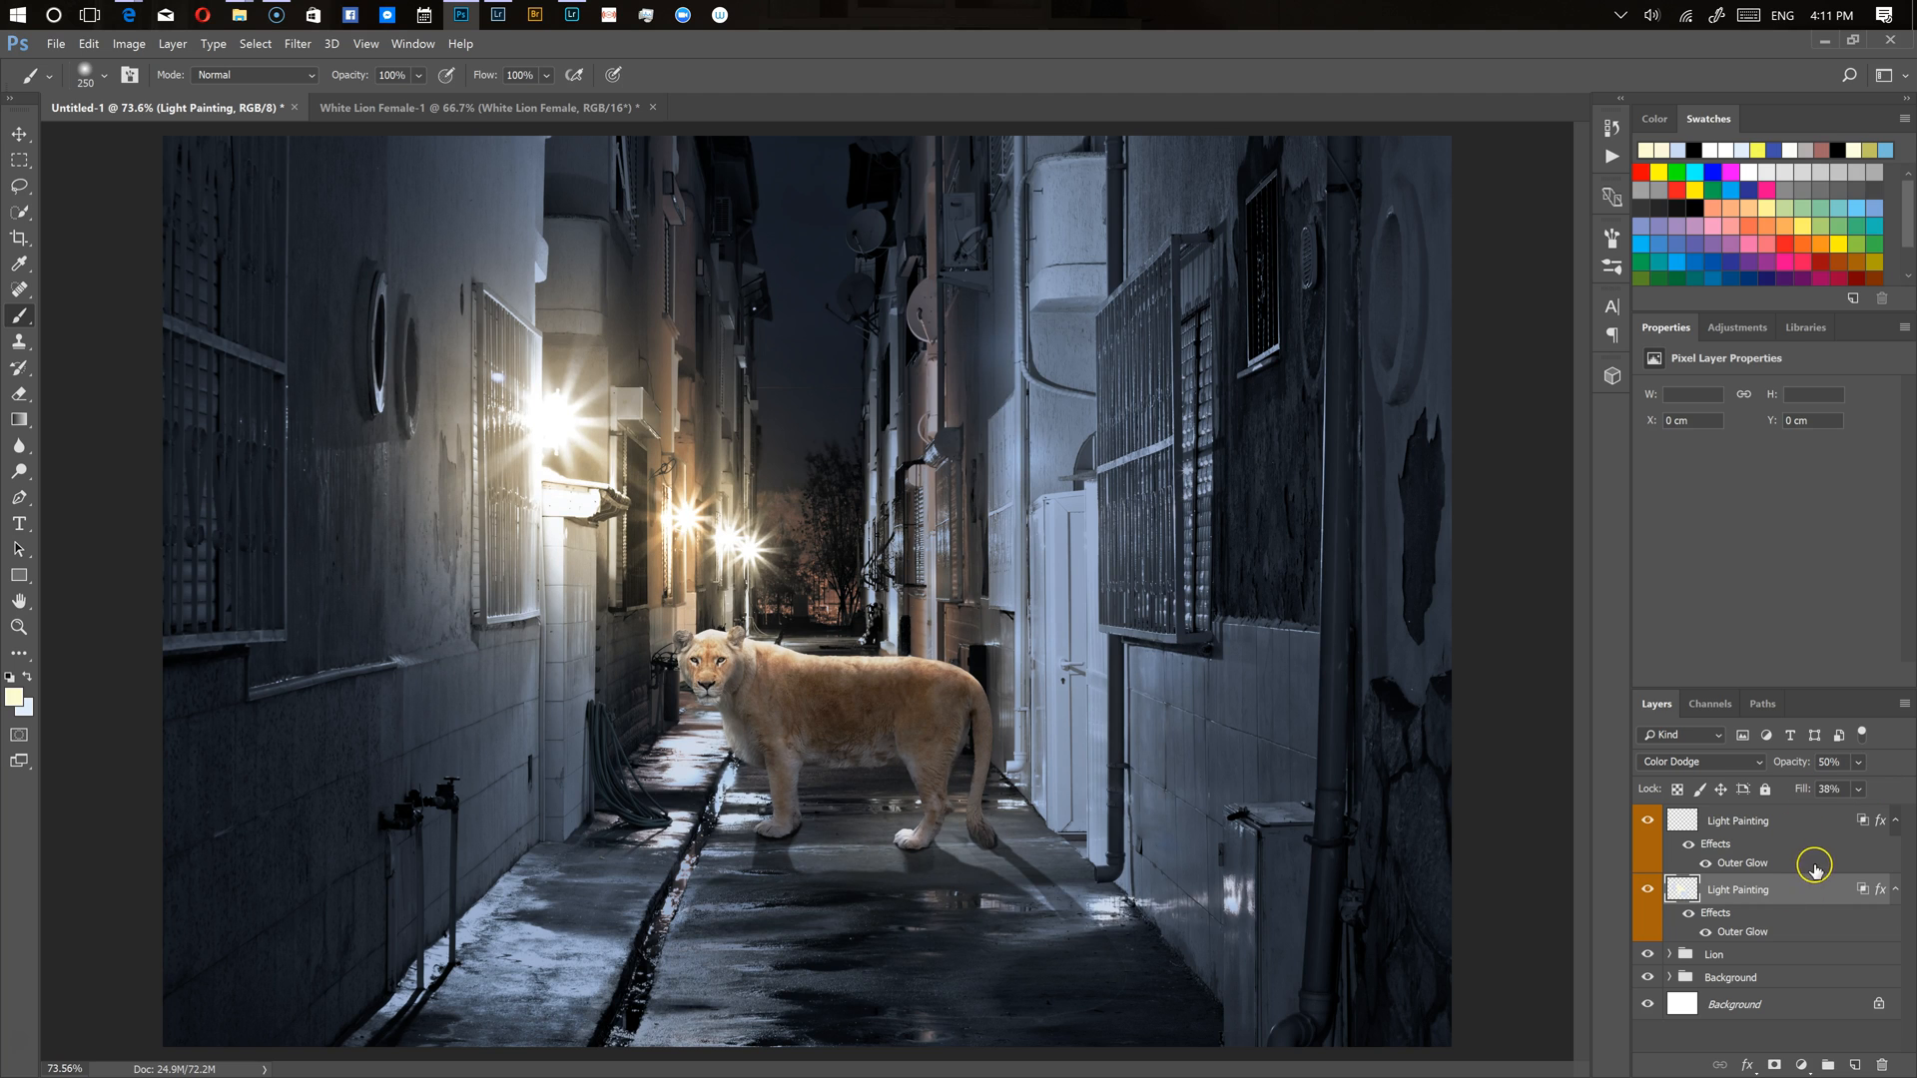
Paint warm light around the lion and its head on the upper Light Painting layer, enlarging the brush to 300 px
left_click(1796, 833)
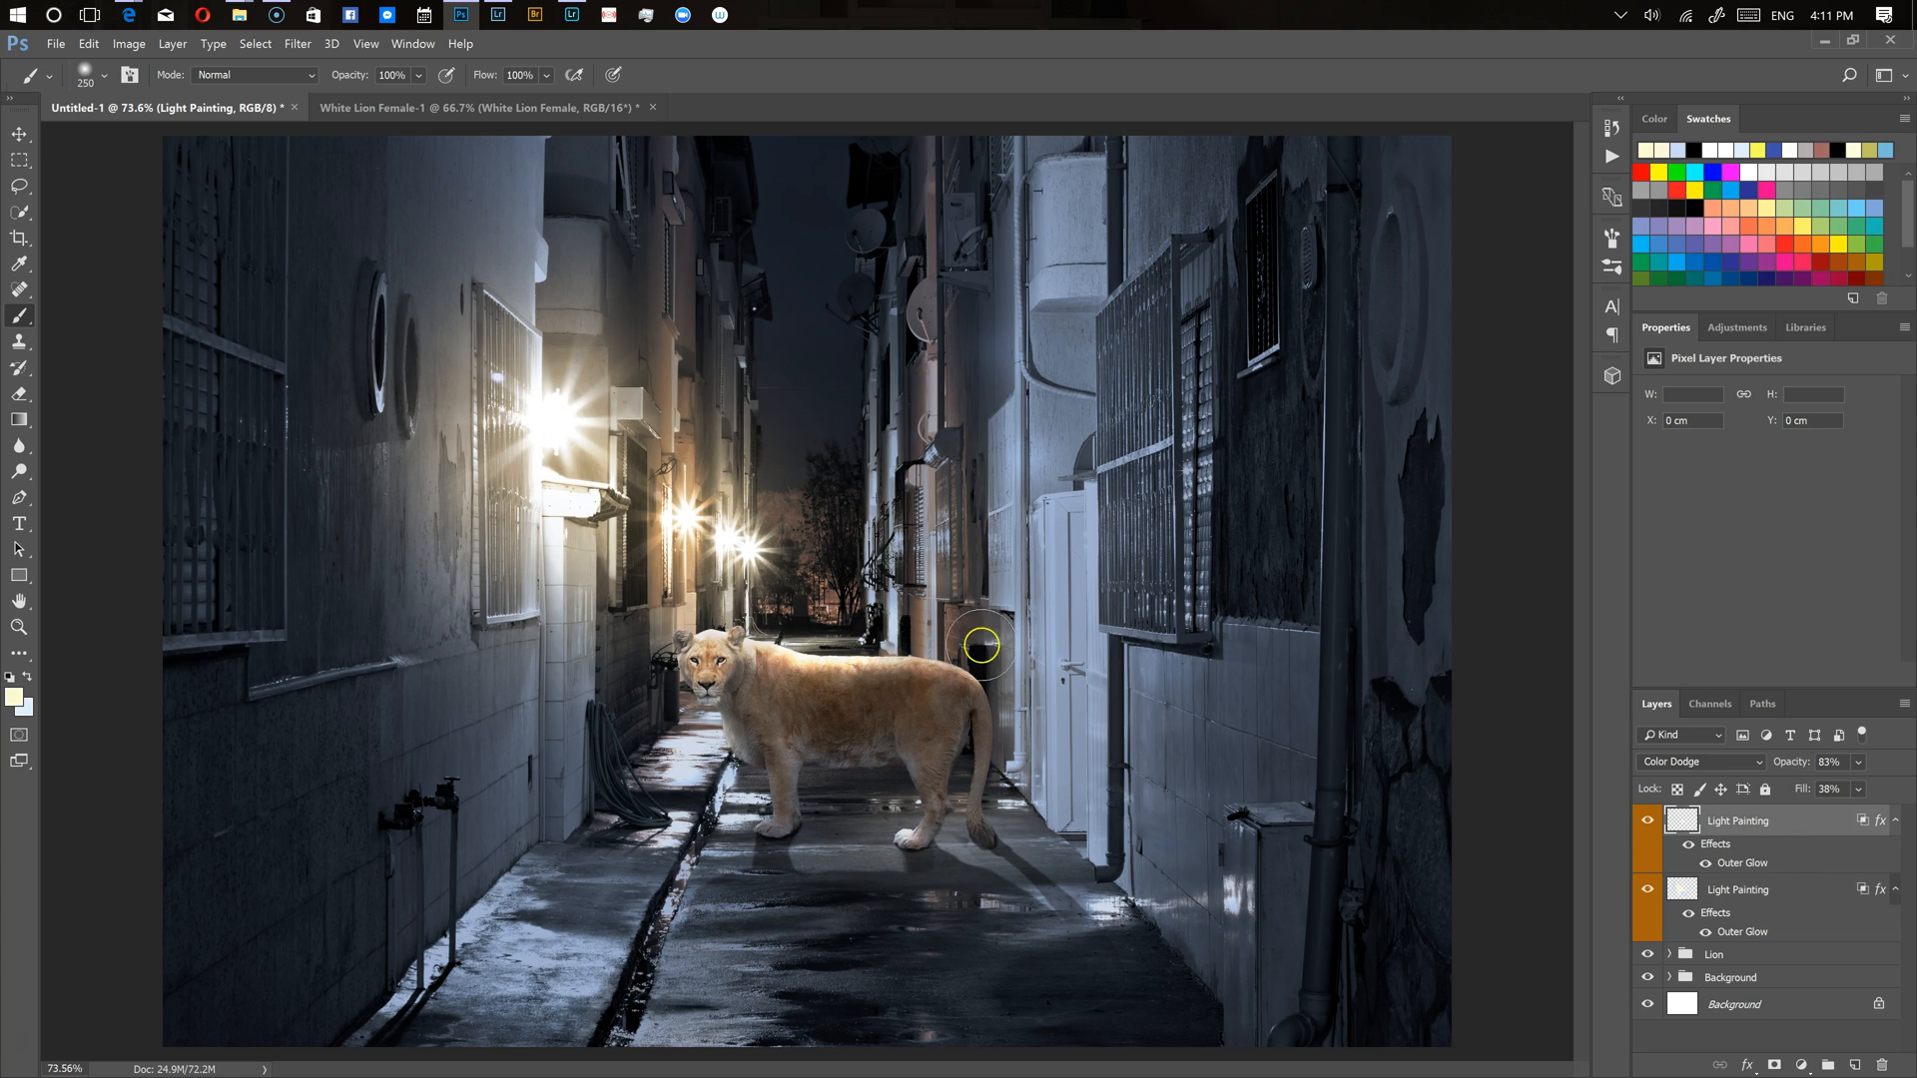
left_click(672, 618)
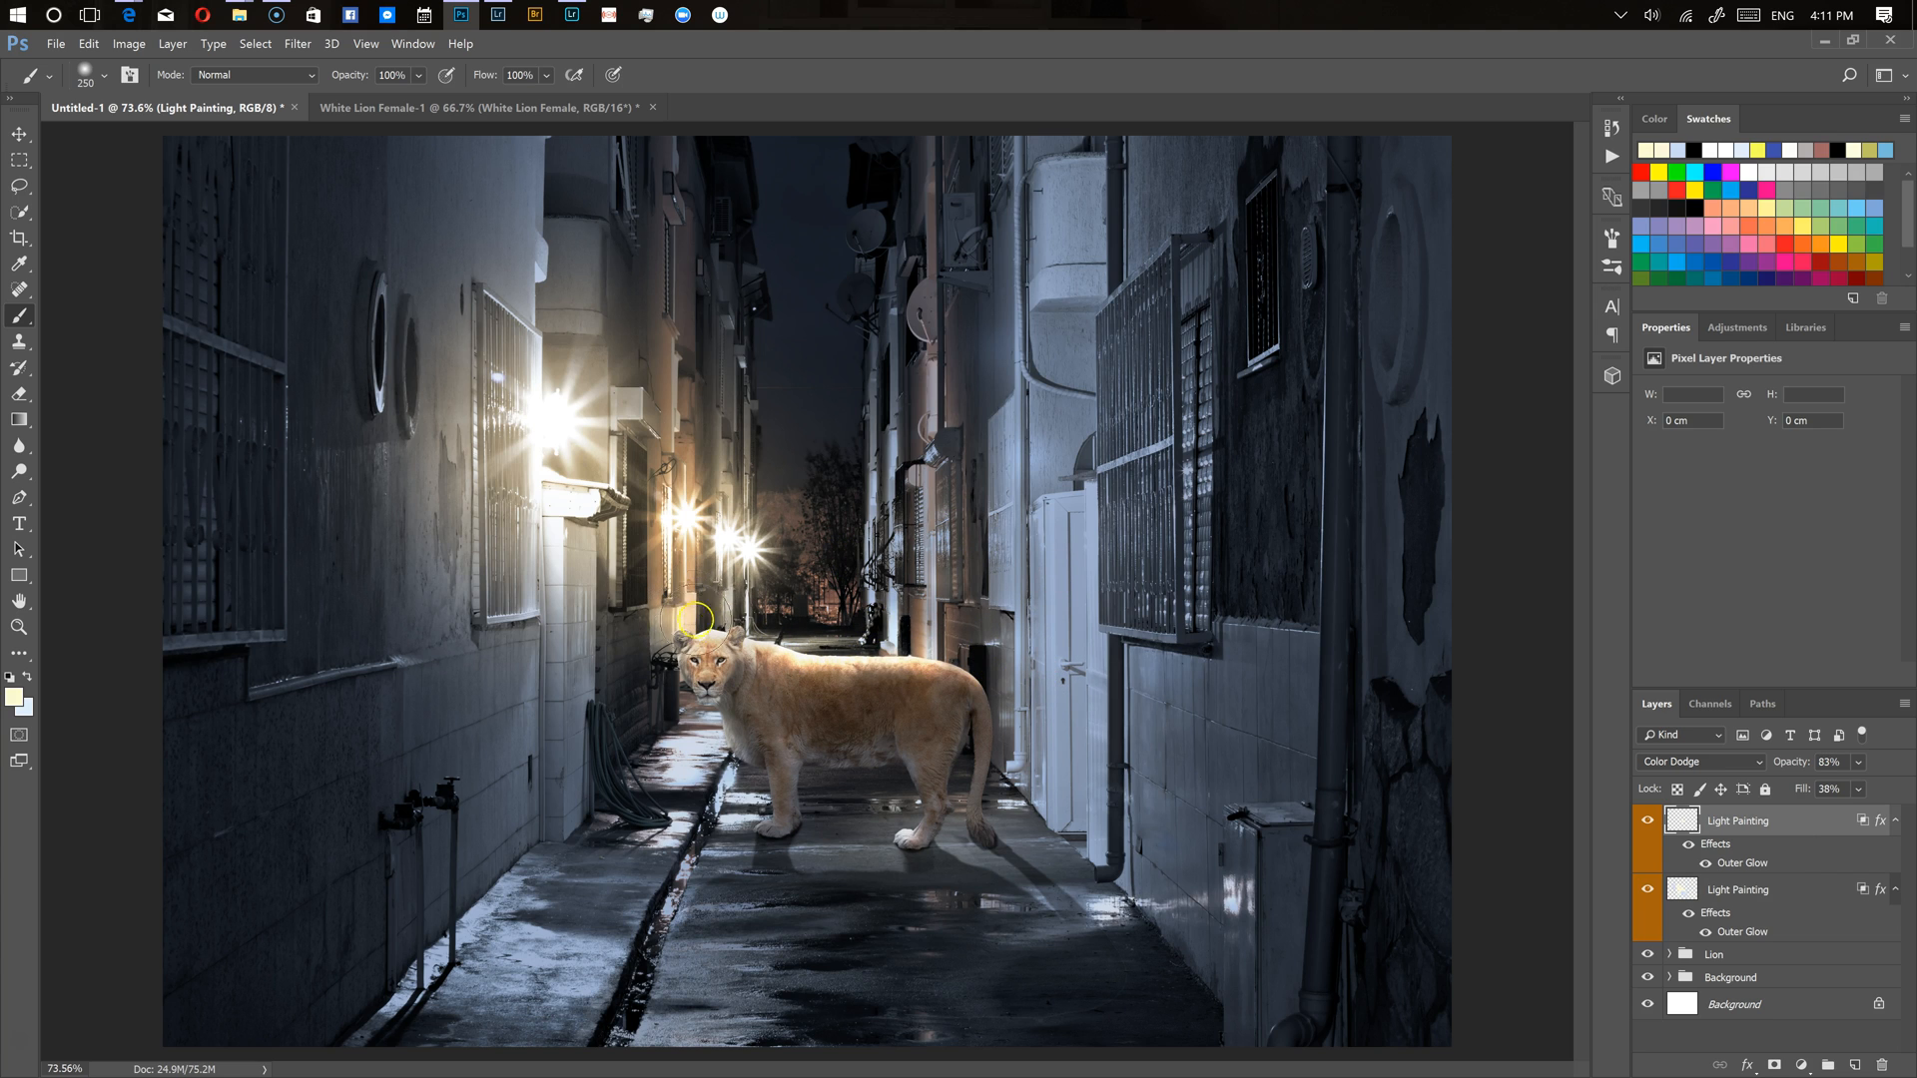
key("]")
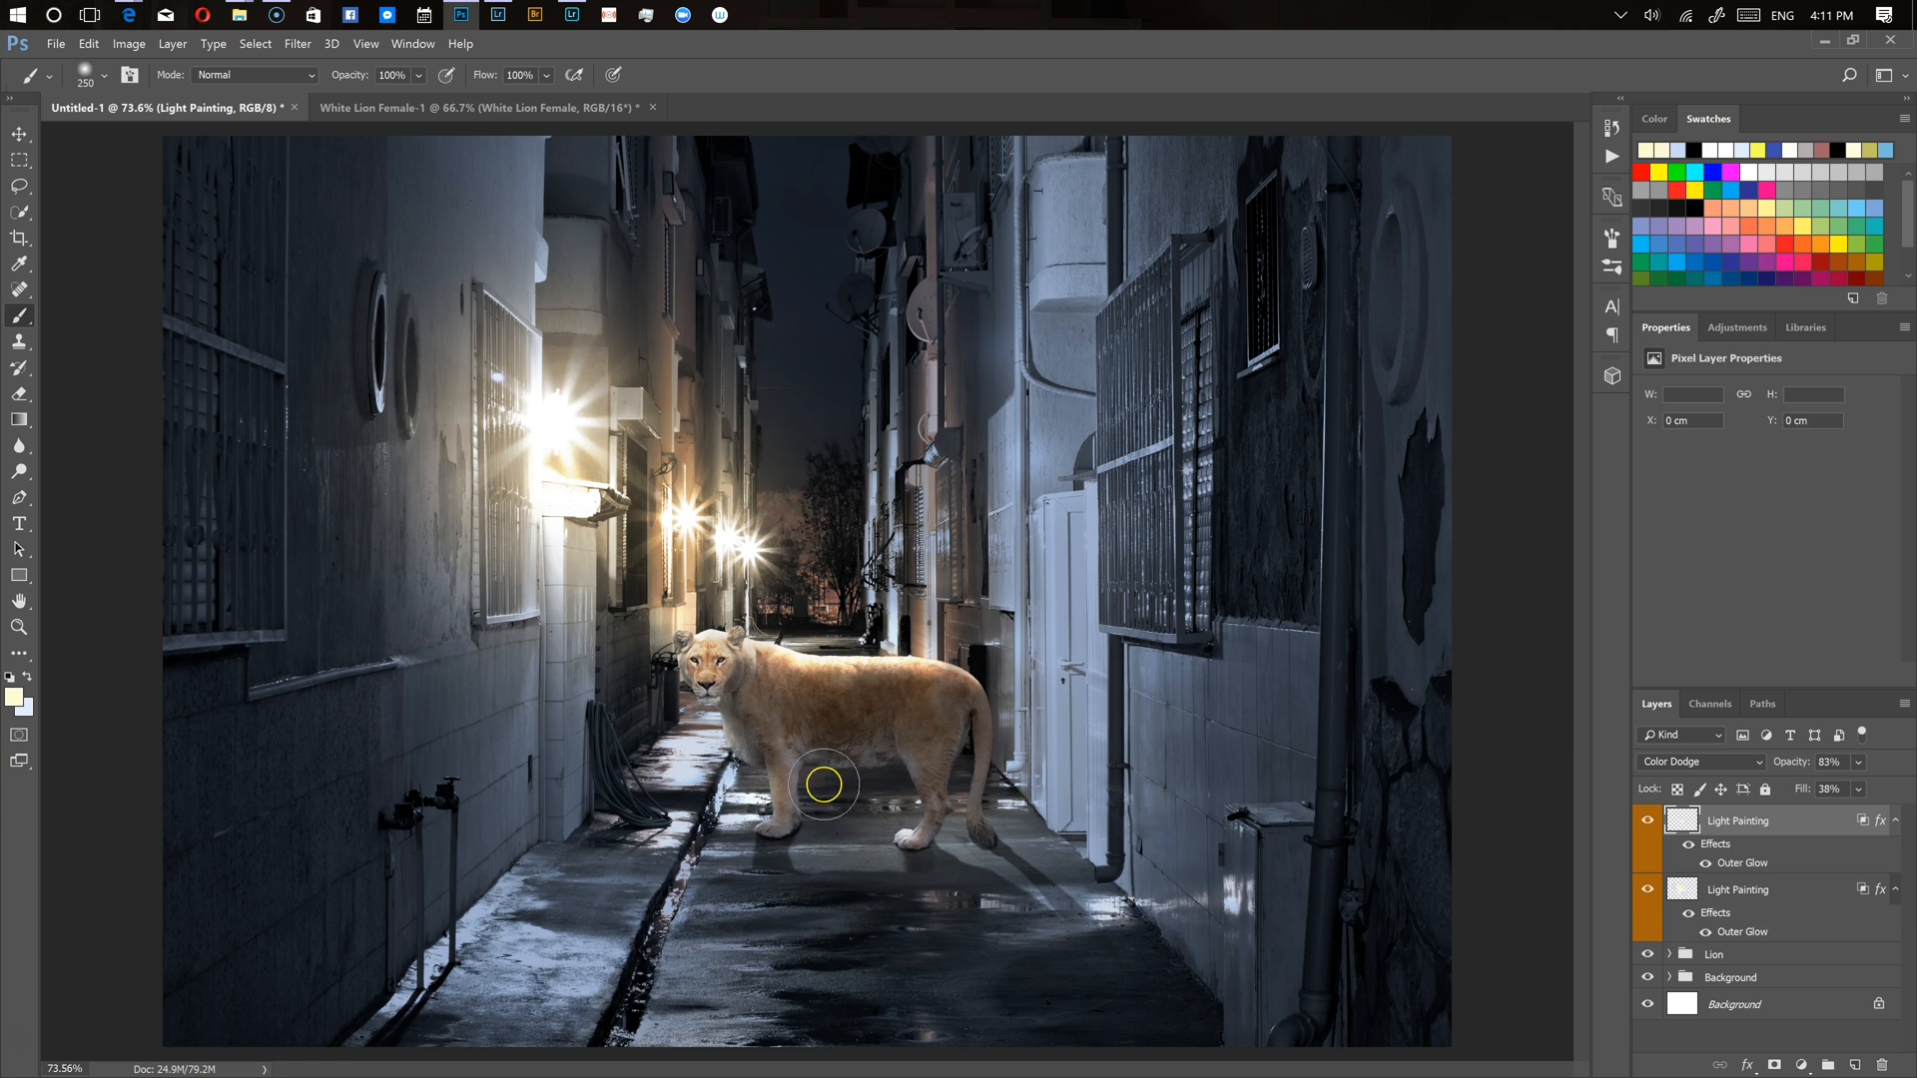
scroll(954, 620, "up", 5)
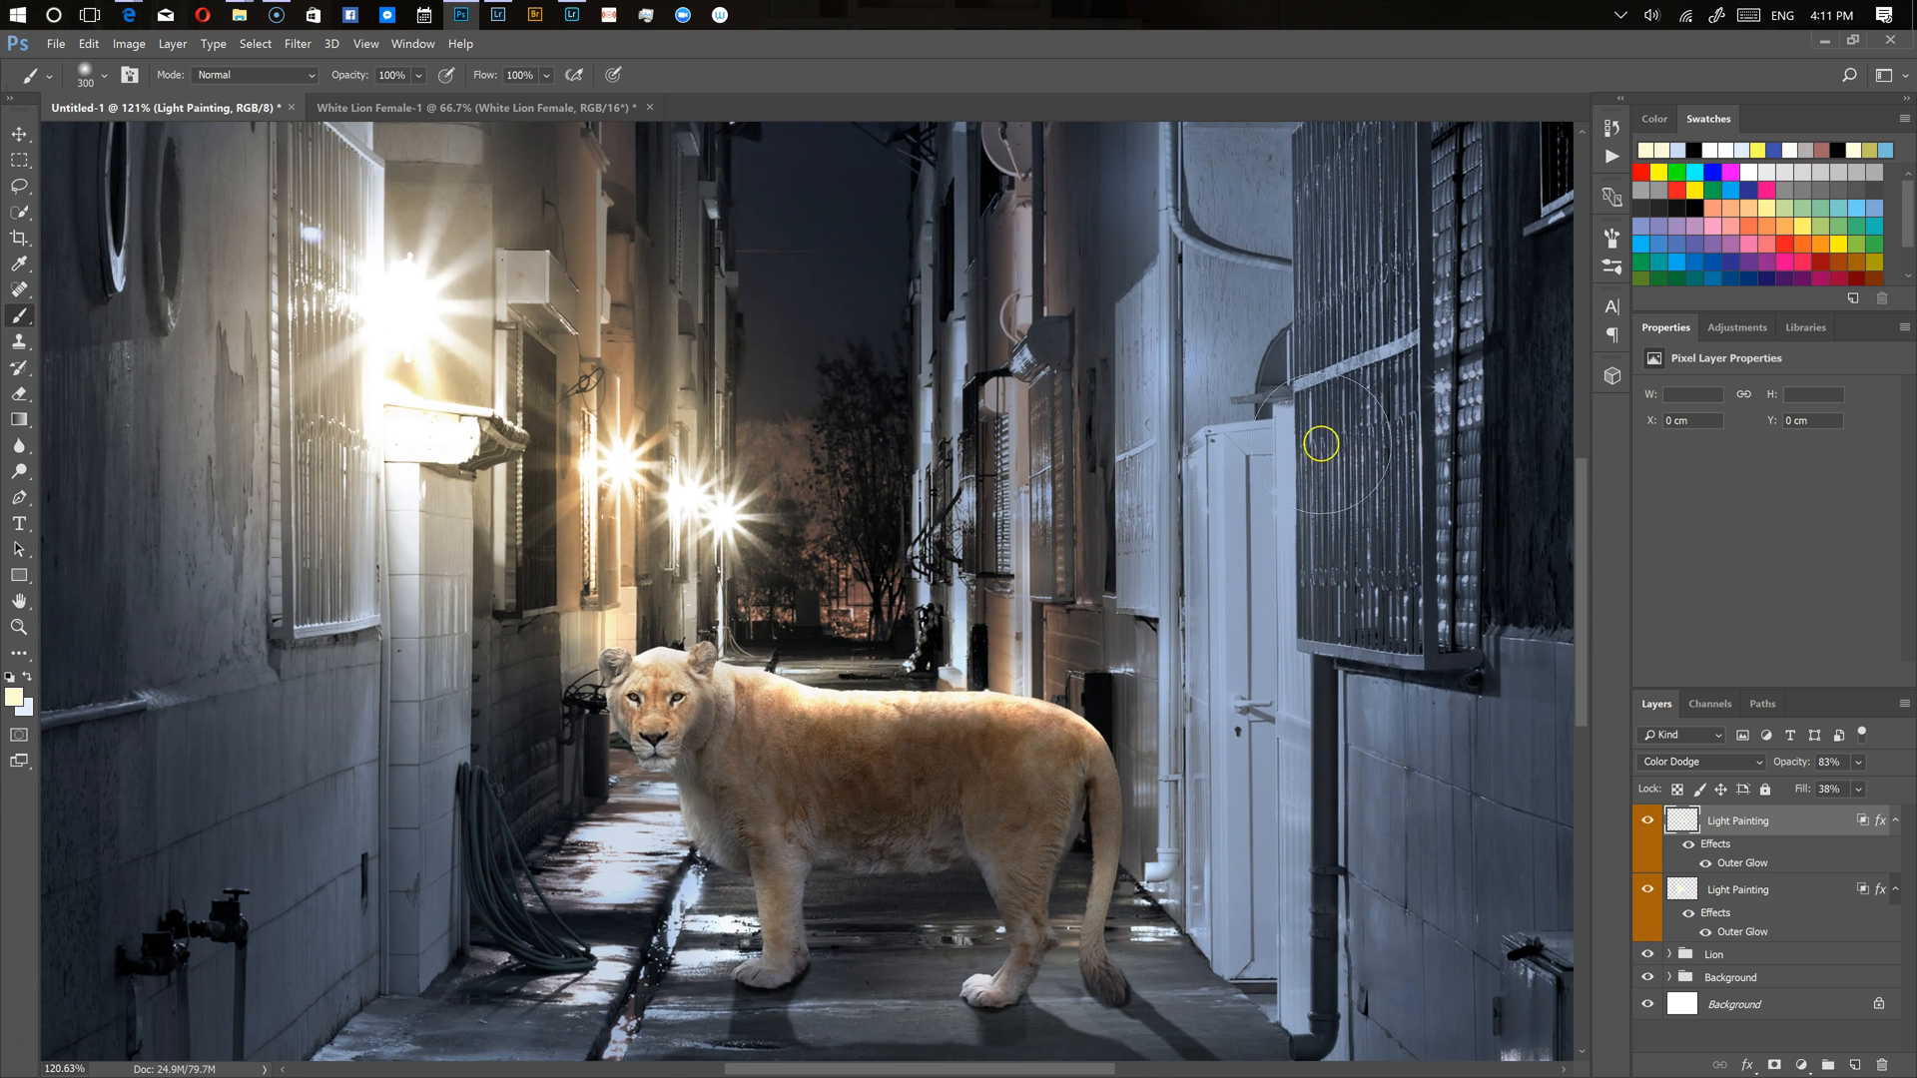
scroll(1407, 392, "down", 3)
scroll(1408, 391, "down", 1)
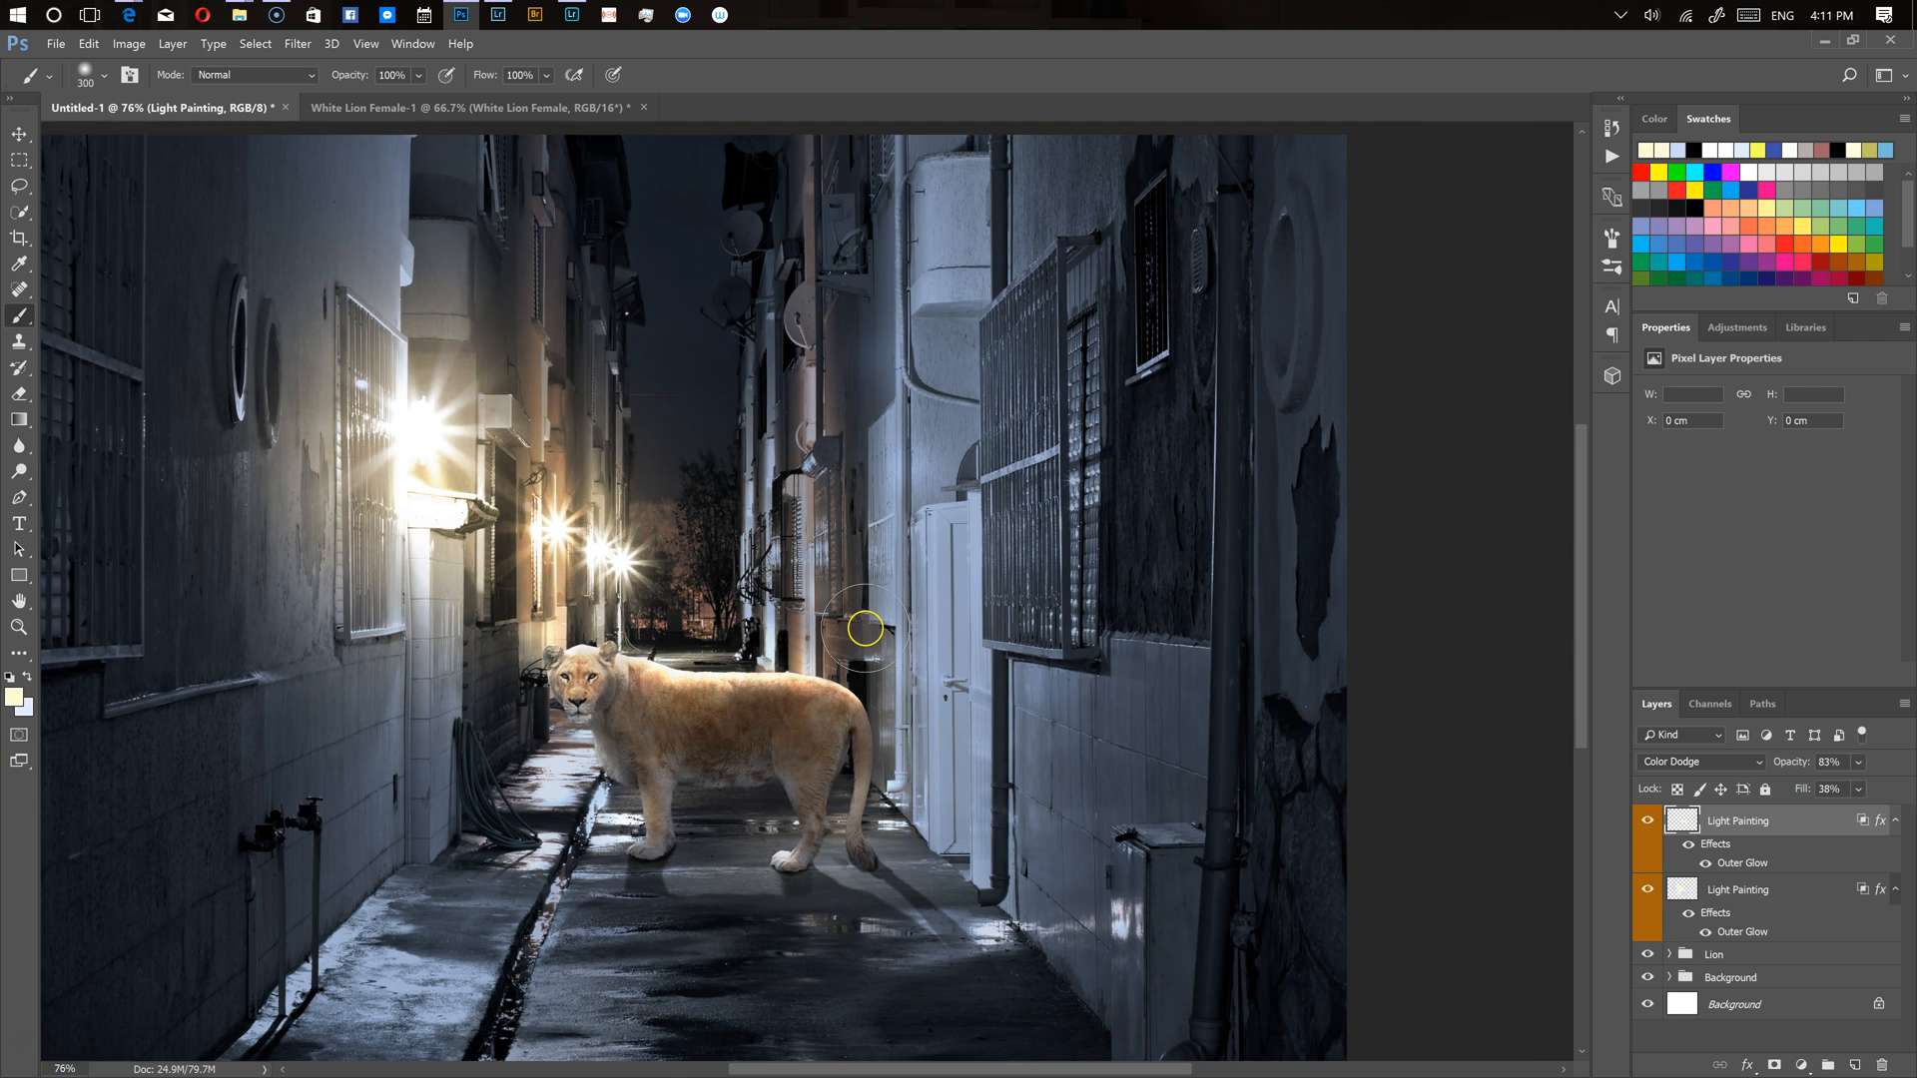
Paint warm light on the wet ground behind the lion, beside its front legs and on the pavement, reducing the brush to 250 px
scroll(1058, 569, "down", 4)
mouse_move(998, 807)
left_mouse_down()
mouse_move(1022, 812)
mouse_move(909, 809)
left_mouse_up()
left_click(1095, 796)
key("[")
mouse_move(758, 746)
left_mouse_down()
mouse_move(713, 751)
mouse_move(733, 747)
mouse_move(740, 695)
left_mouse_up()
key("]")
left_click(646, 849)
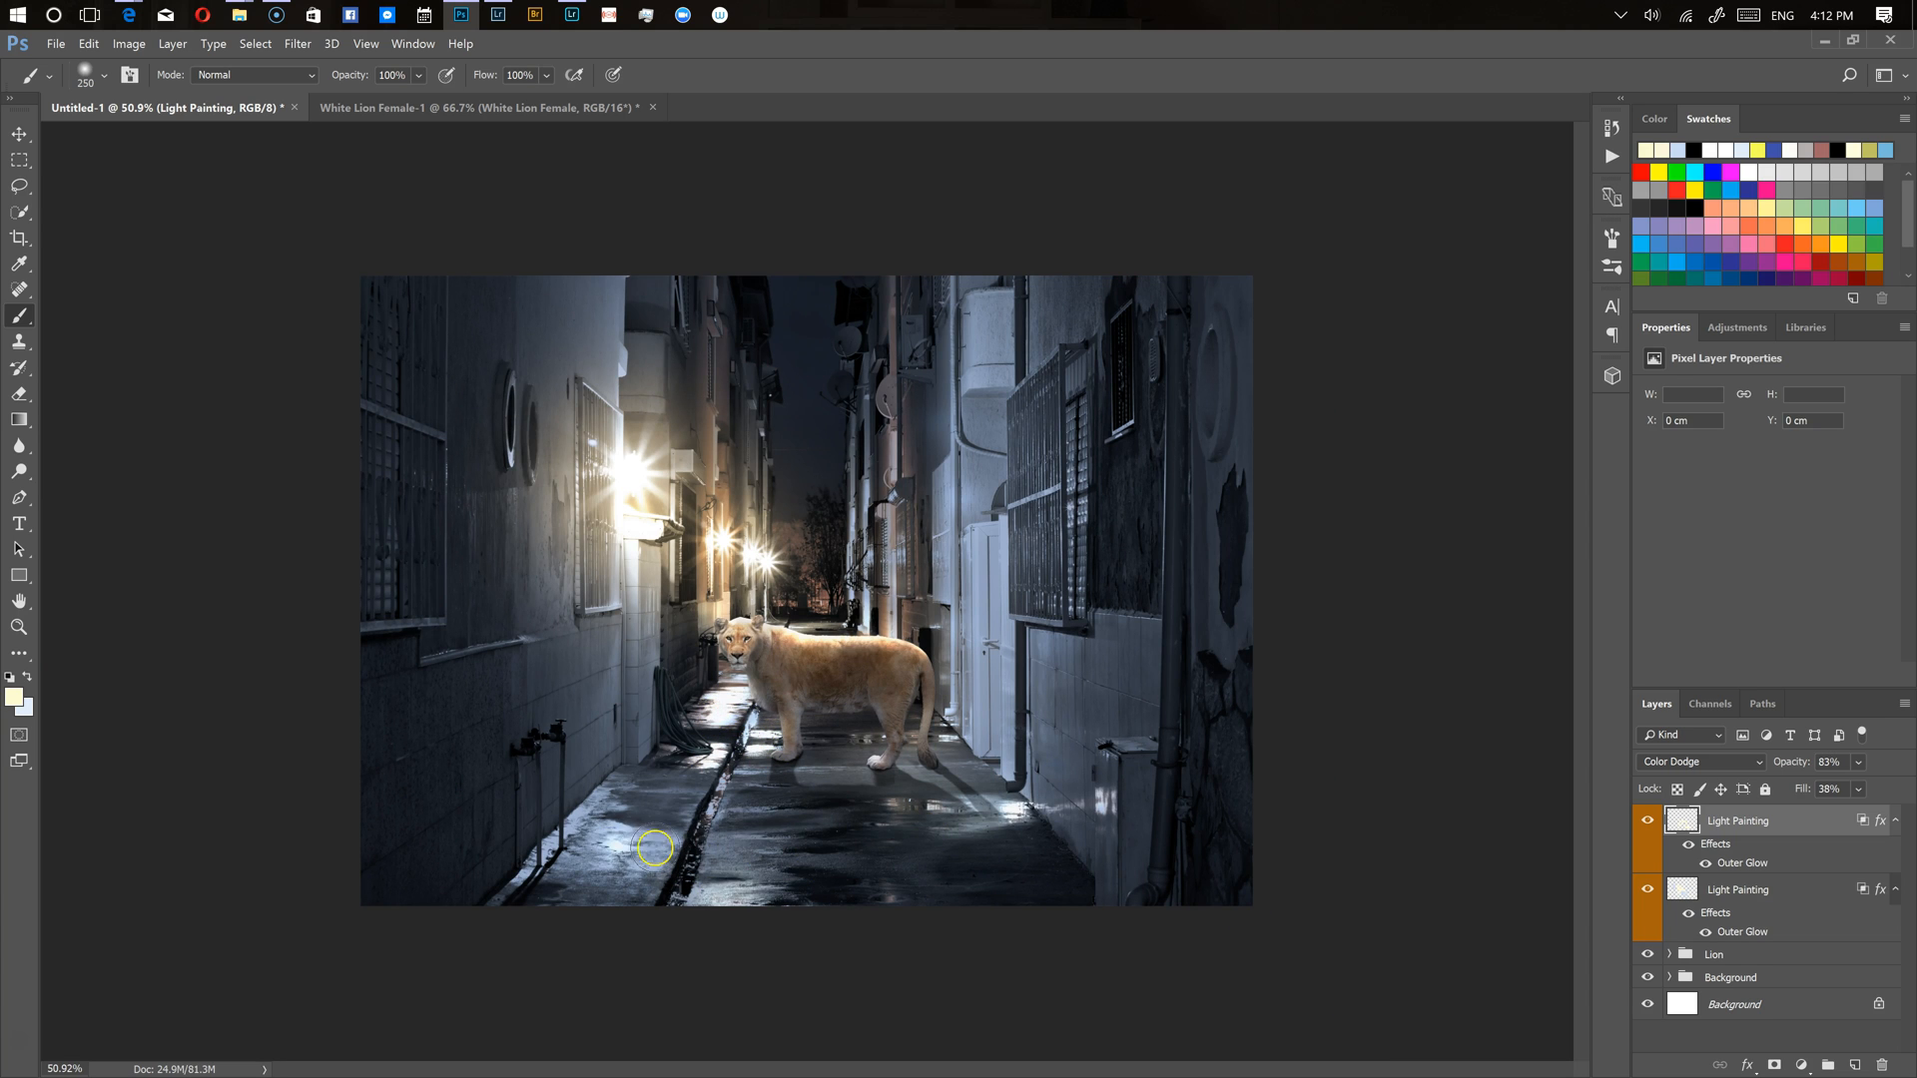
Paint a soft touch of light on the wall behind the lion's tail, and enlarge the brush to 600 px
key("]")
left_click(1047, 656)
key("]")
key("]")
key("]")
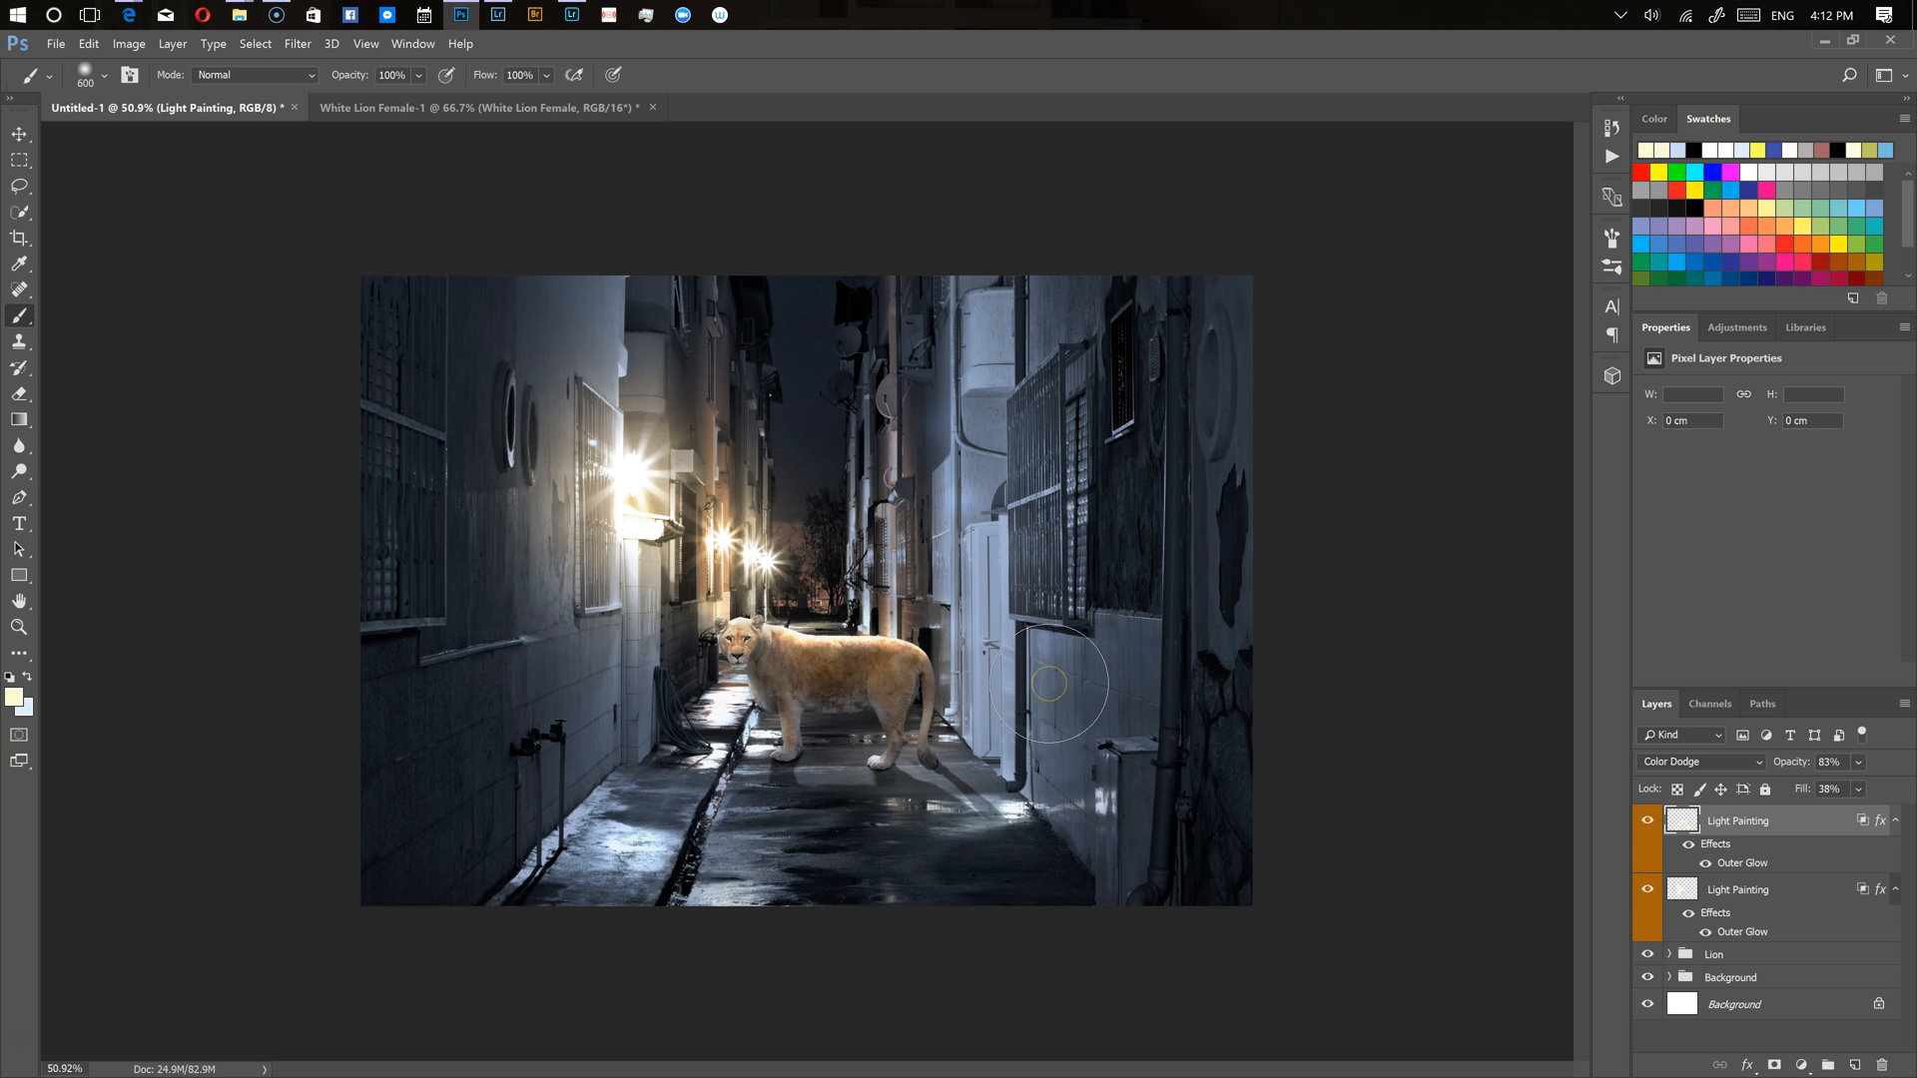
Group the two Light Painting layers, then hide and show the group twice to compare the image with and without the lighting
left_click(1779, 893, "shift")
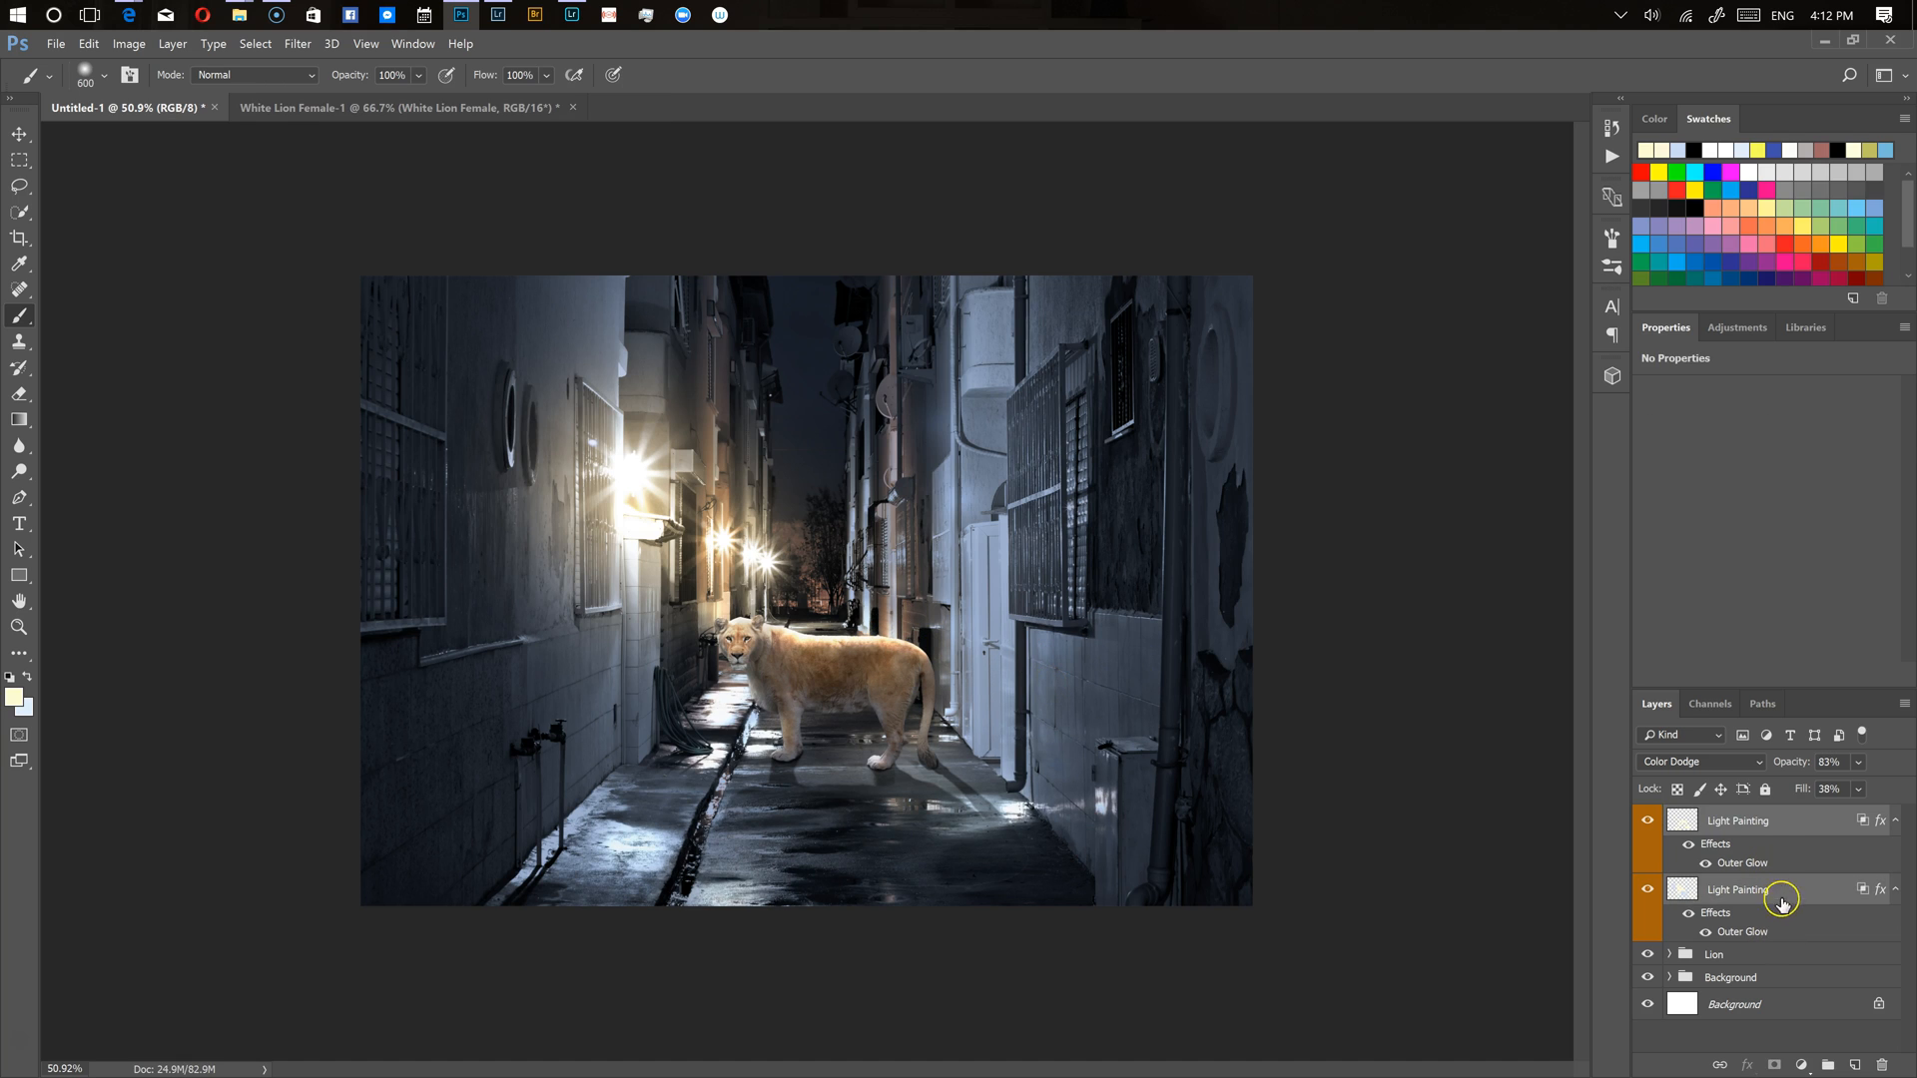
left_click(1826, 1066)
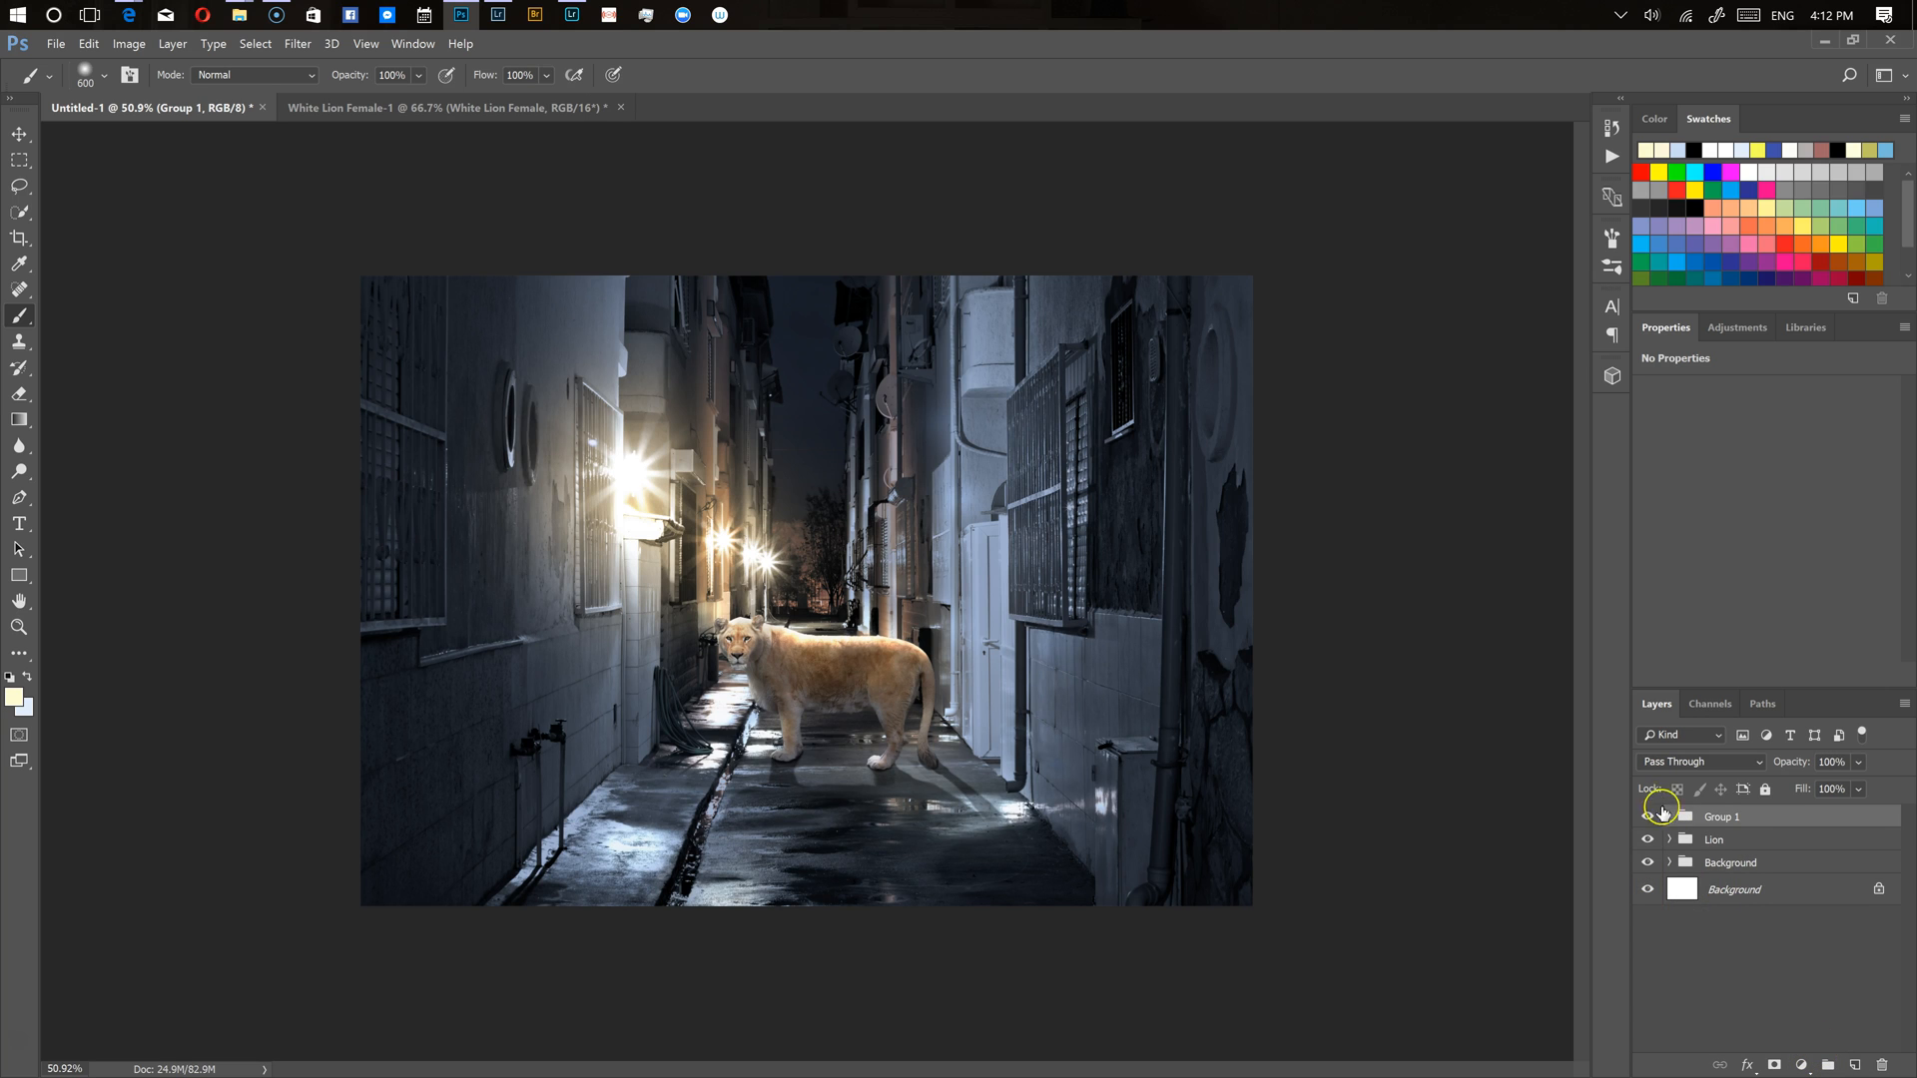
left_click(1648, 819)
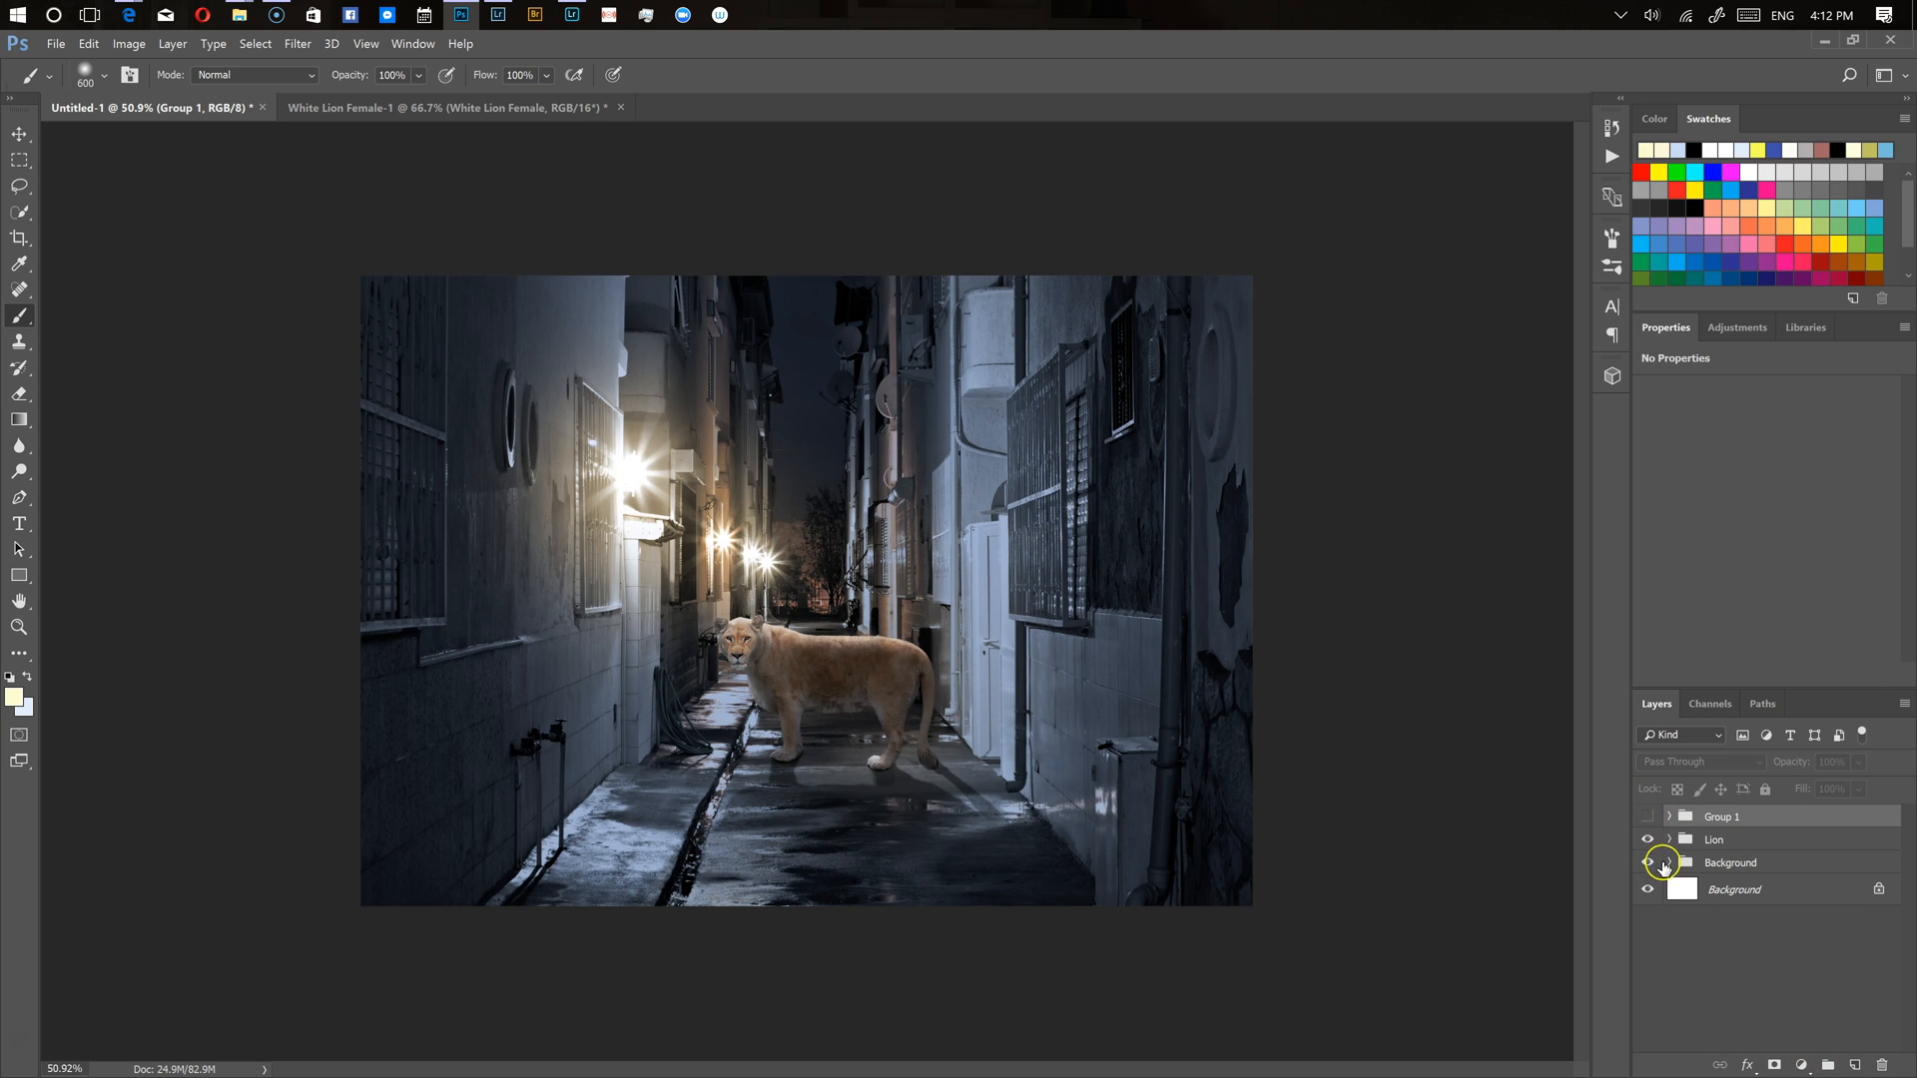
left_click(1648, 819)
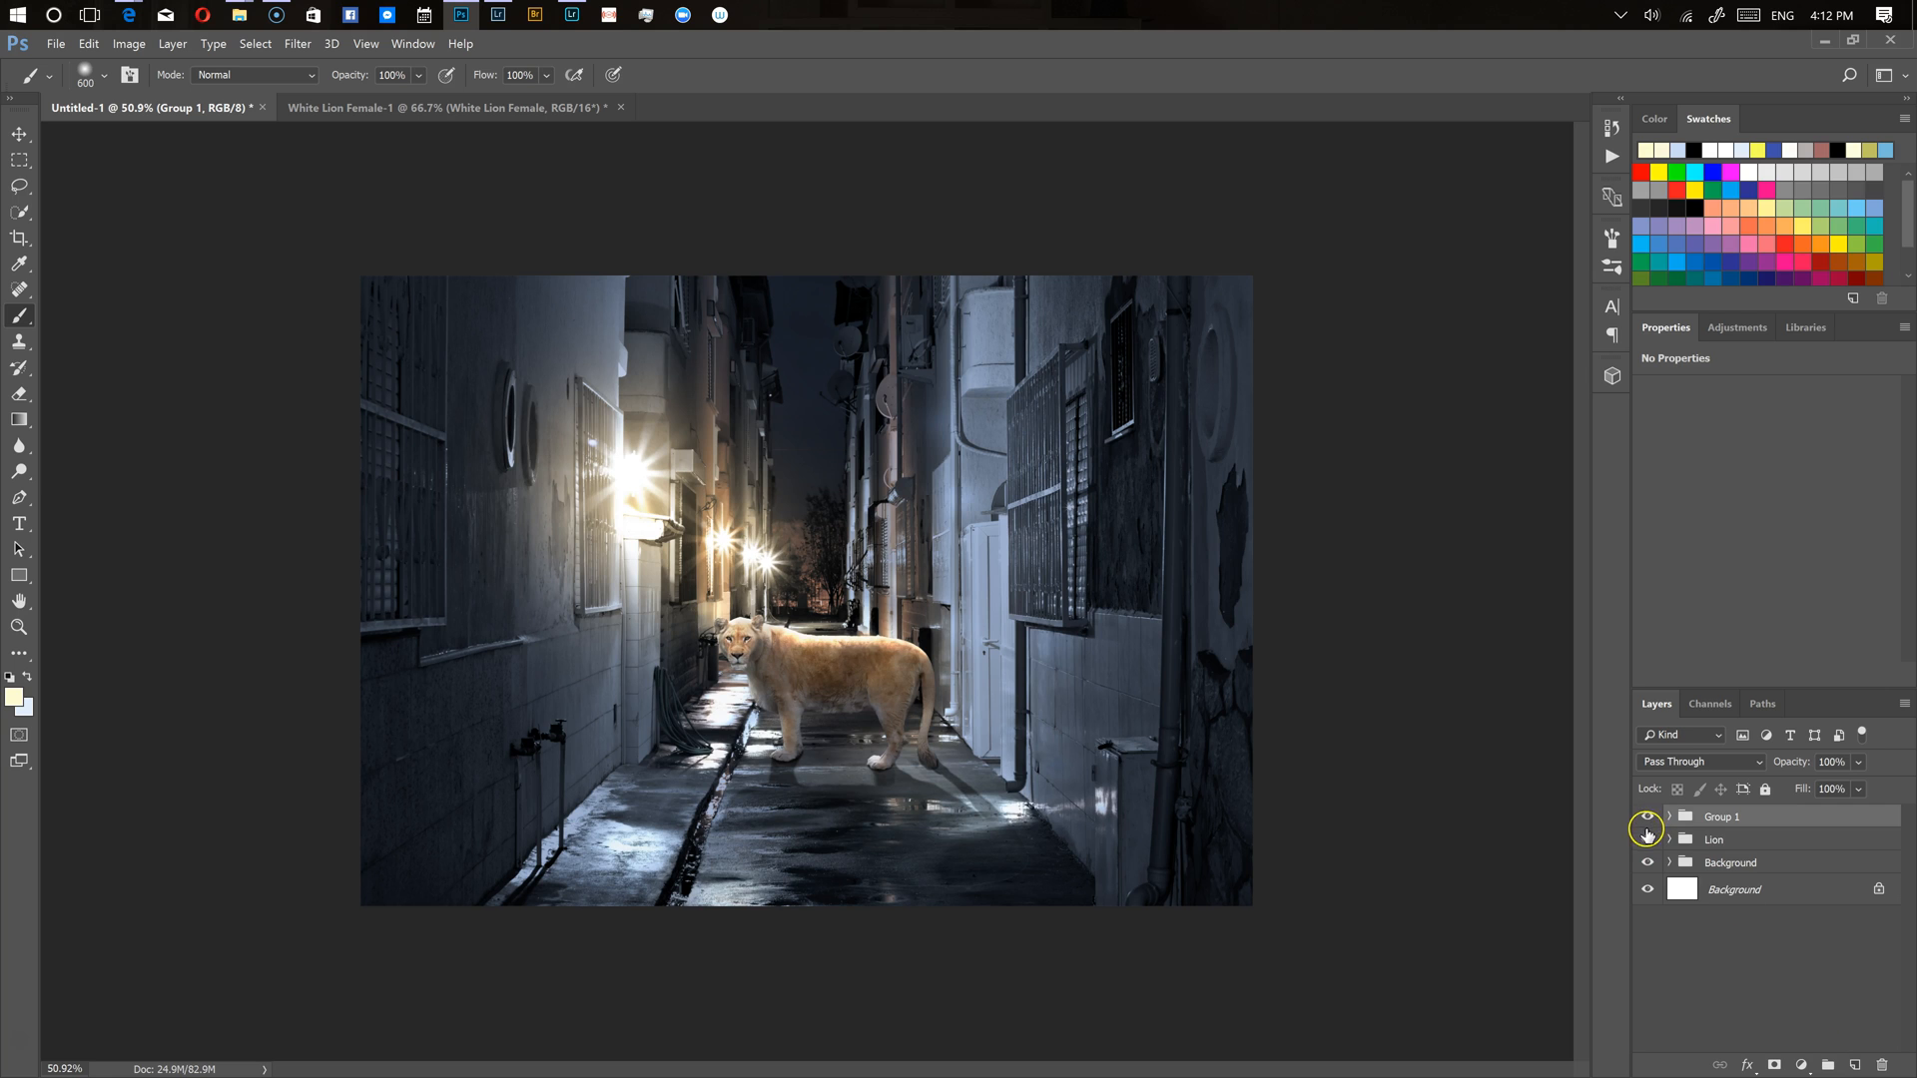
left_click(1648, 818)
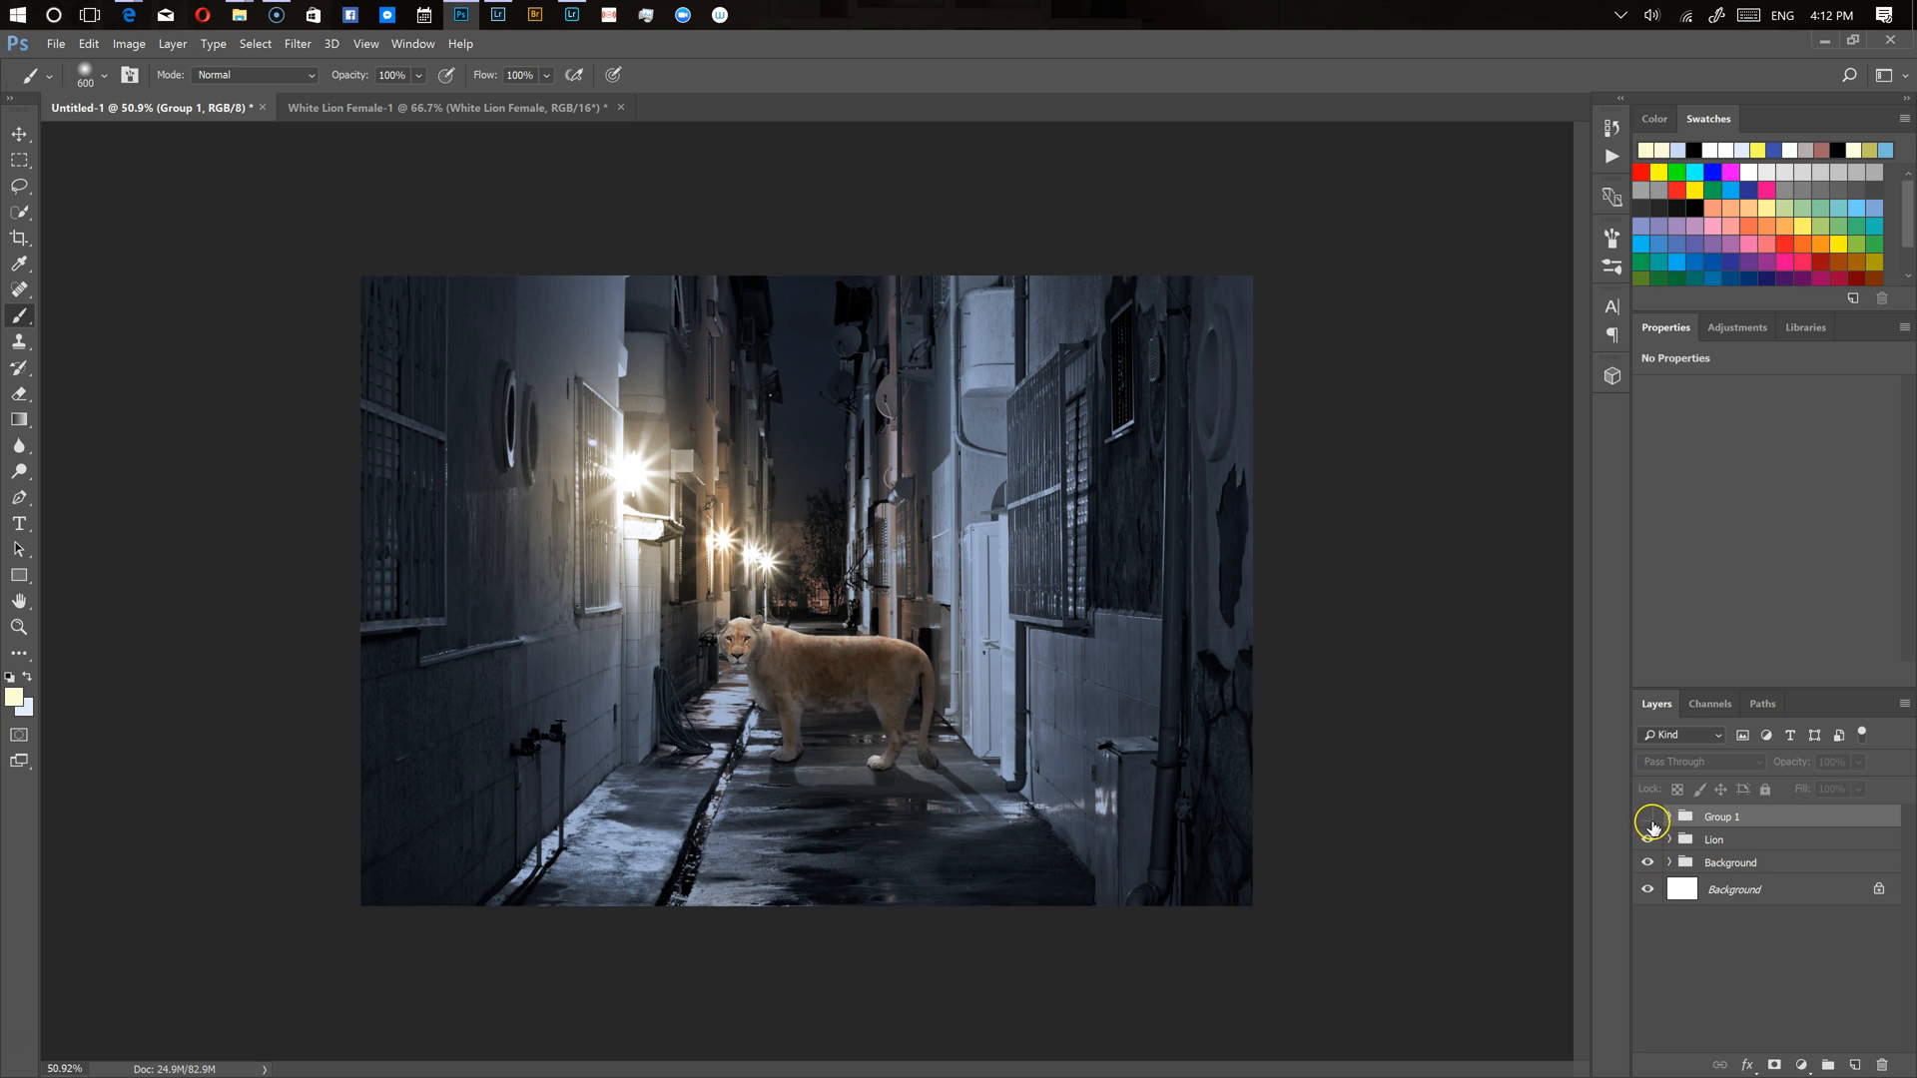
left_click(1648, 818)
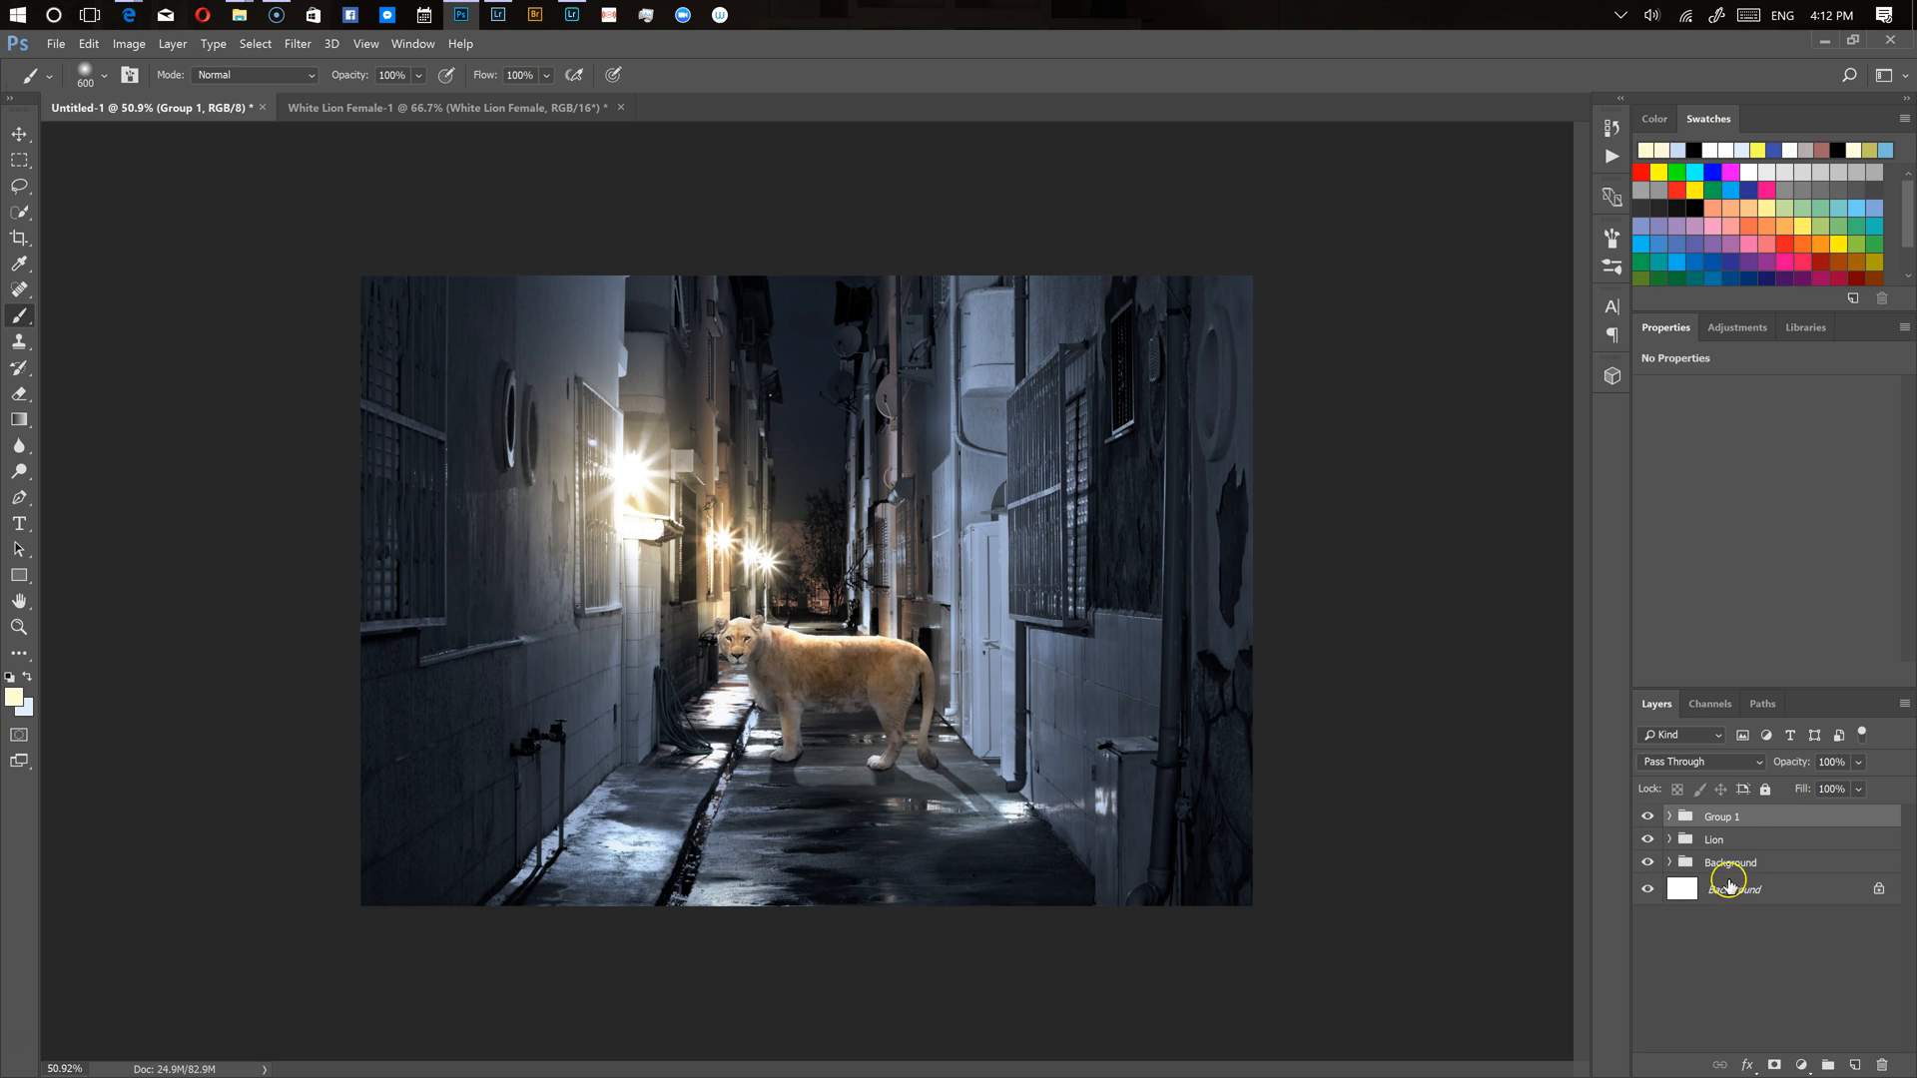